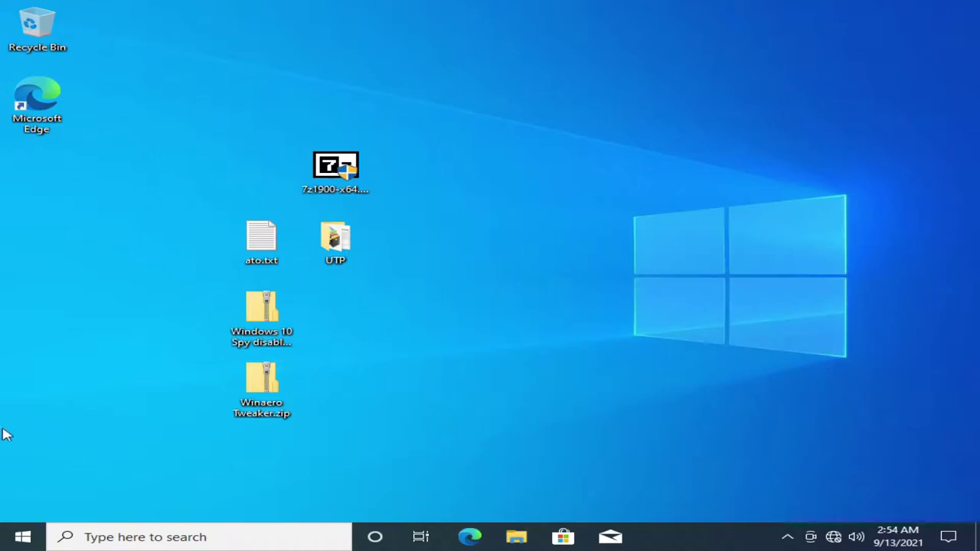
- Open Settings and check the Windows version with winver
click(4, 540)
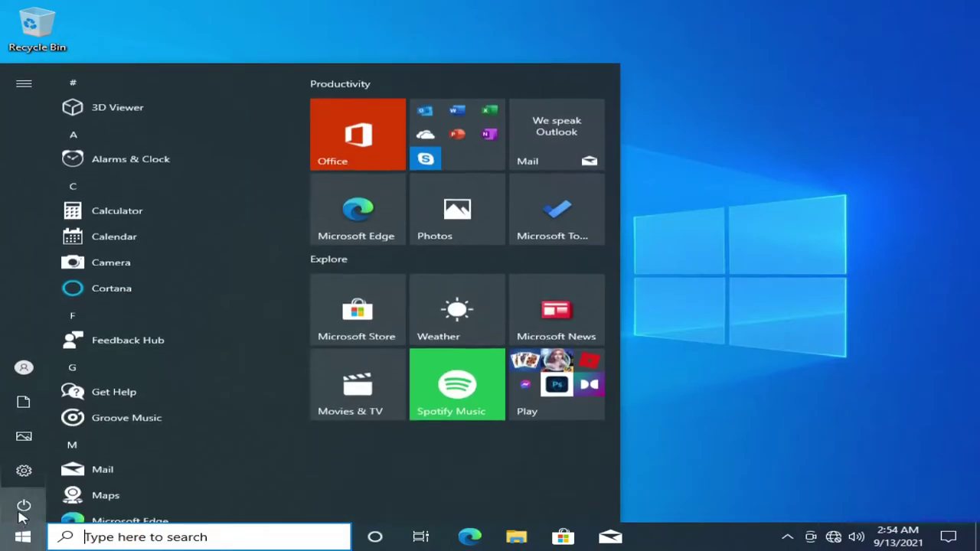
click(40, 467)
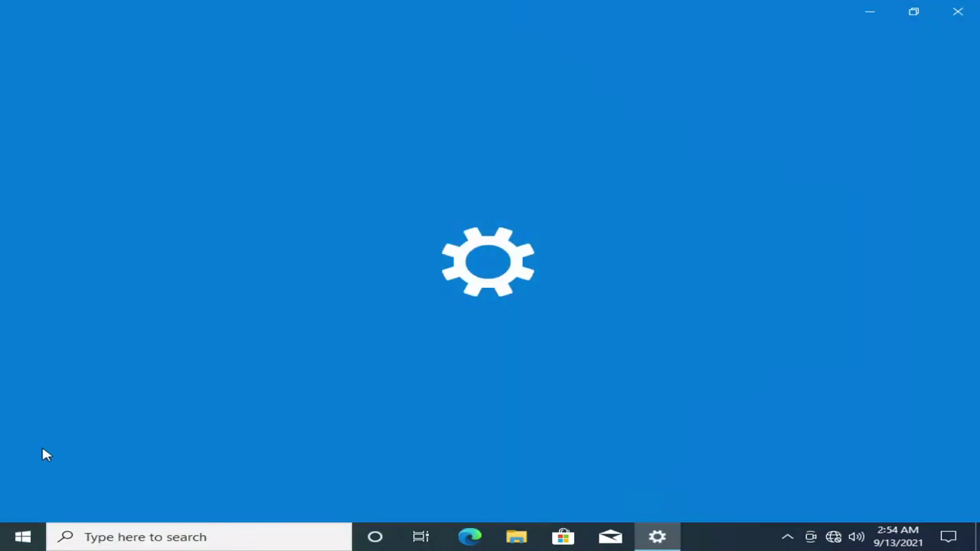
key(super+r)
text(wi)
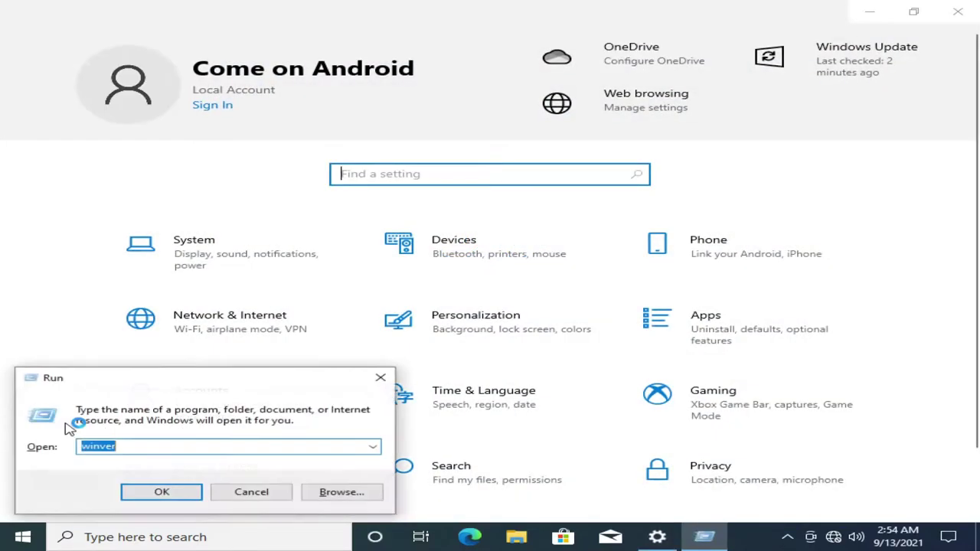
text(nver)
key(Return)
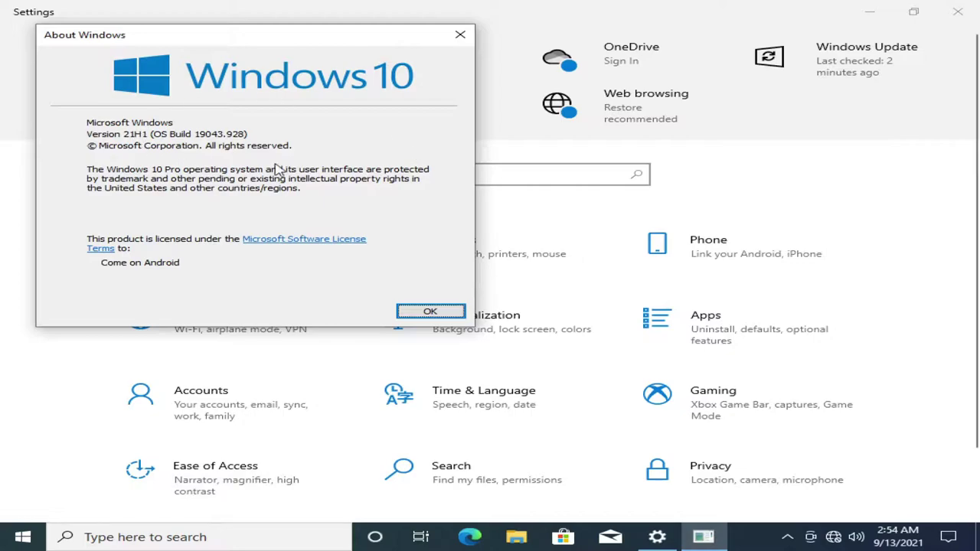
click(429, 312)
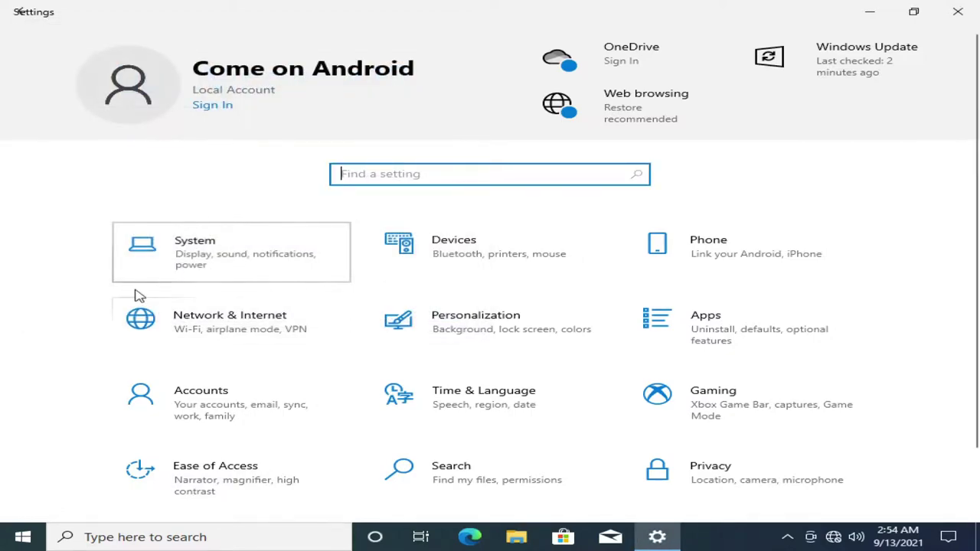
- Look through the System settings page, then close Settings
click(142, 275)
scroll(109, 317, down, 3)
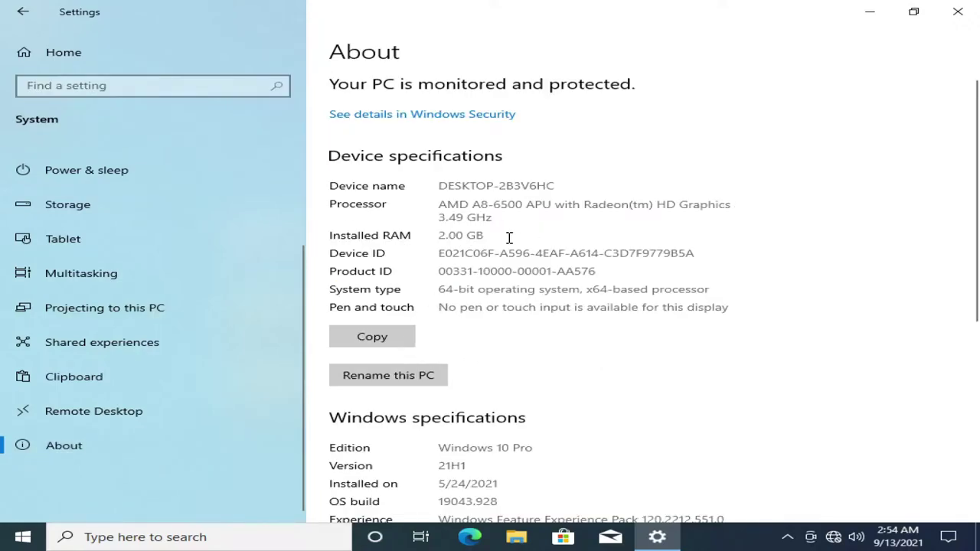
scroll(512, 361, down, 5)
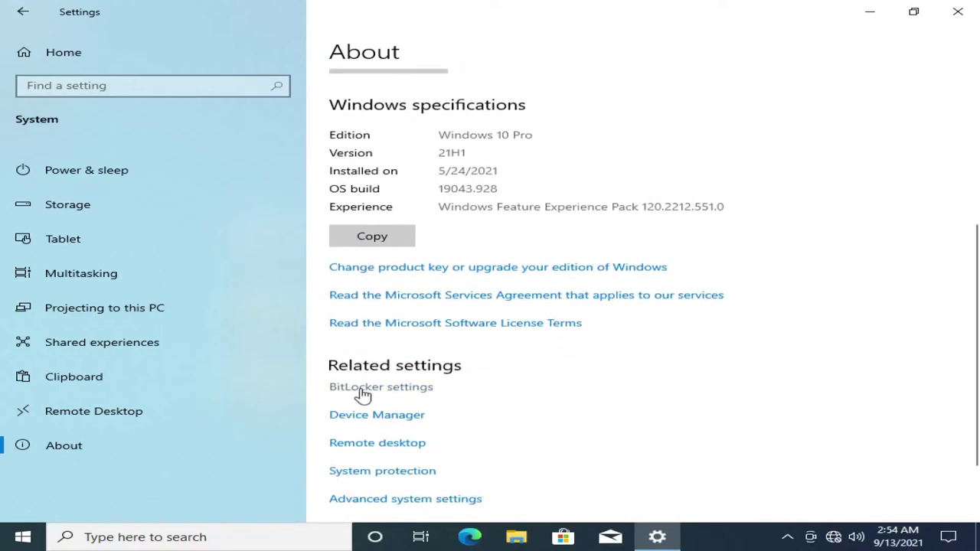
scroll(482, 359, up, 5)
click(914, 11)
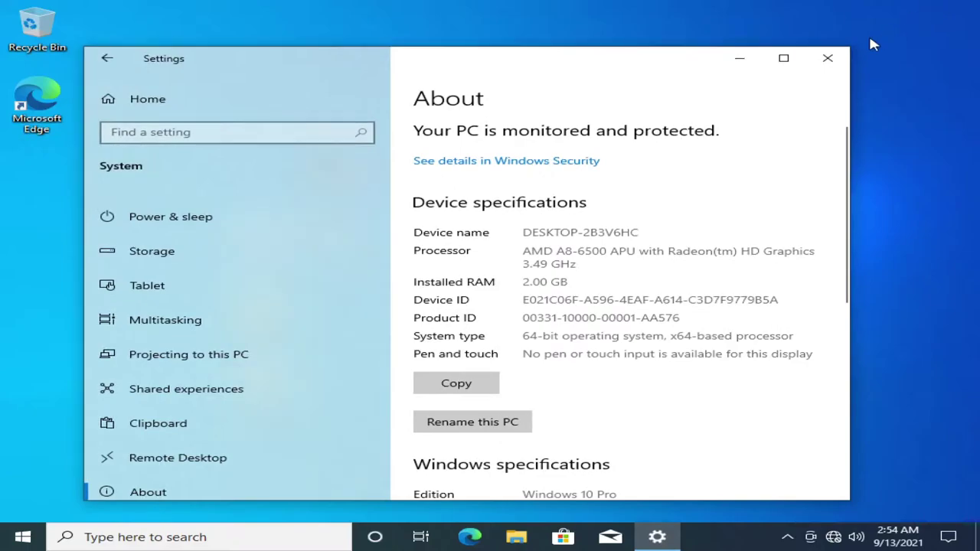
click(830, 61)
- Review the CPU and Disk 0 performance graphs in Task Manager
right_click(708, 537)
click(723, 458)
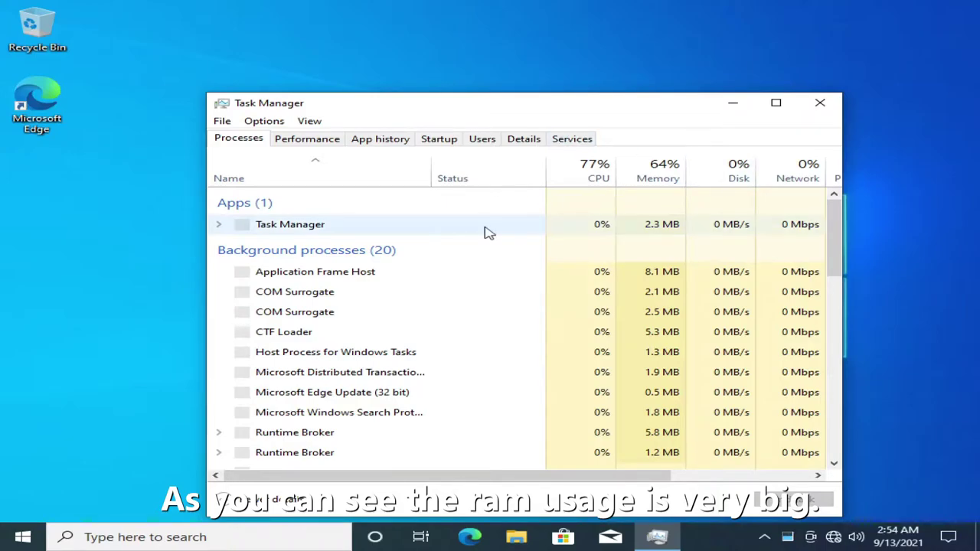
click(308, 146)
click(281, 268)
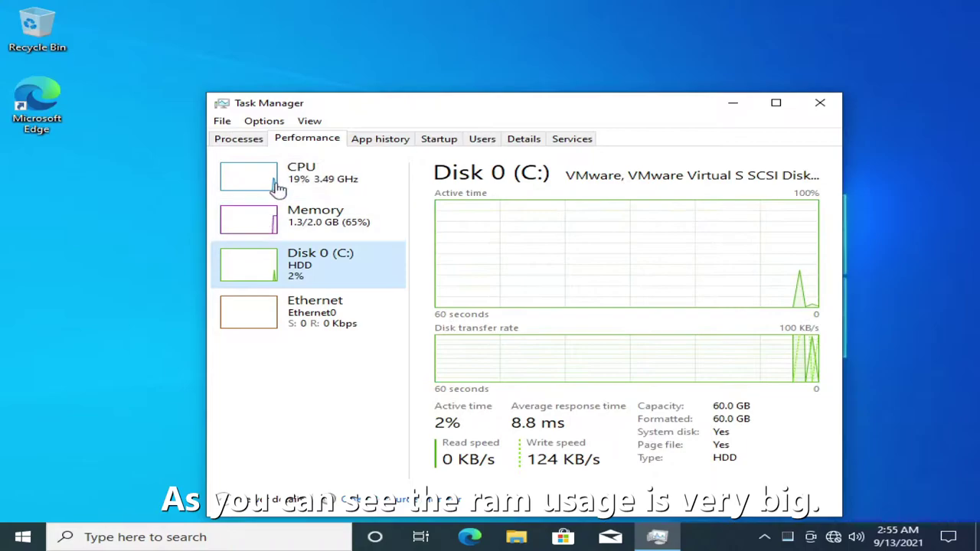
click(284, 175)
click(337, 264)
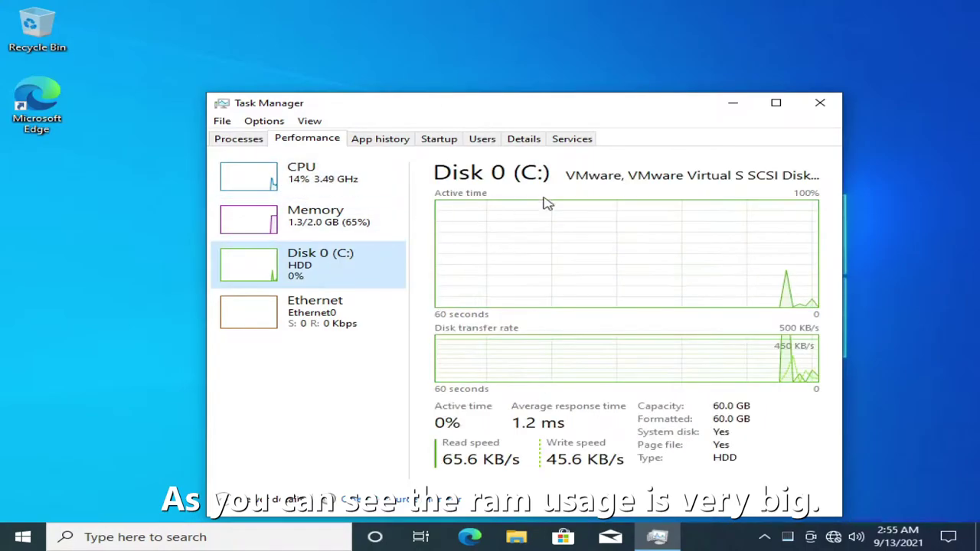
click(826, 109)
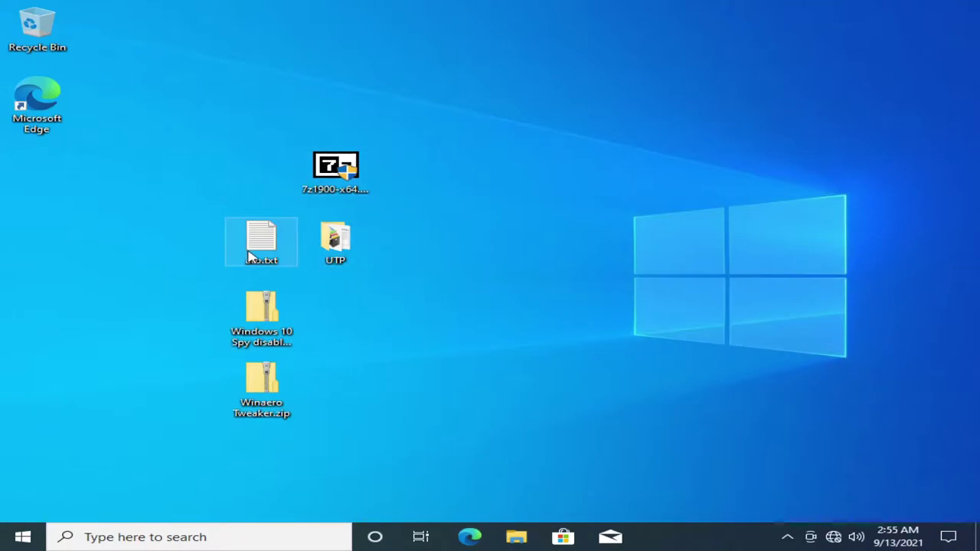
- Install 7-Zip from 7z1900-x64.exe and delete the installer
click(628, 204)
double_click(345, 172)
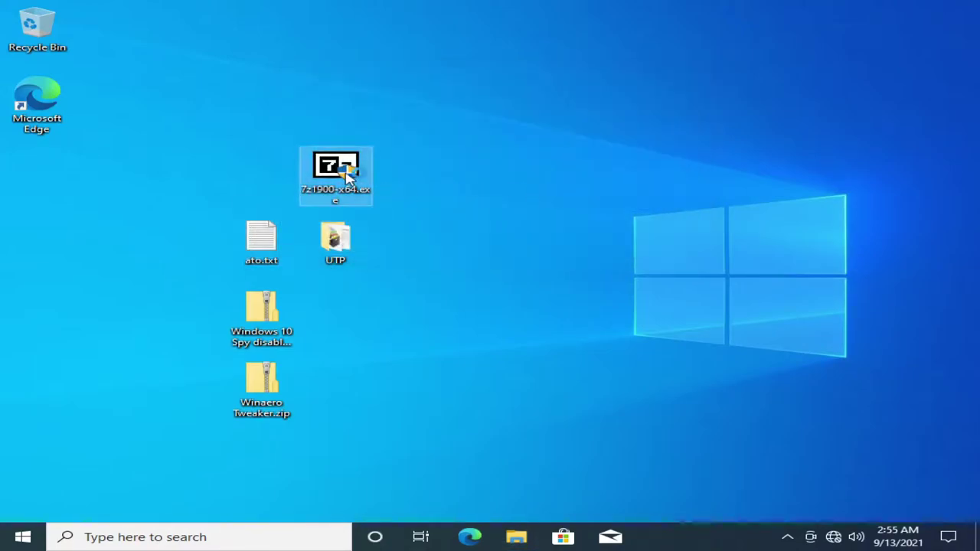
click(390, 370)
click(467, 318)
click(468, 317)
key(Delete)
- Move UTP to the desktop, delete ato.txt, then copy out and run the Spy Disabler setup
drag(335, 241, 933, 31)
click(260, 241)
key(Delete)
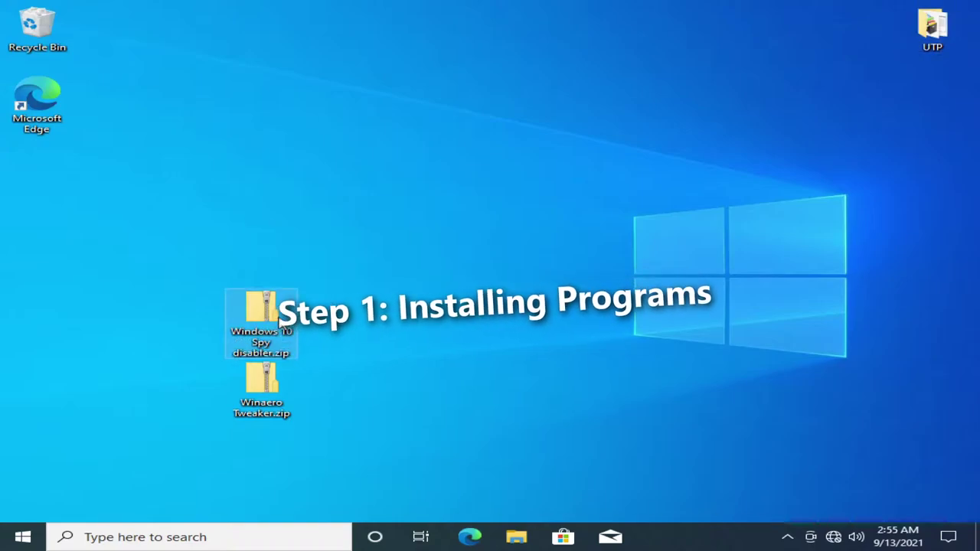
double_click(260, 310)
drag(329, 222, 37, 176)
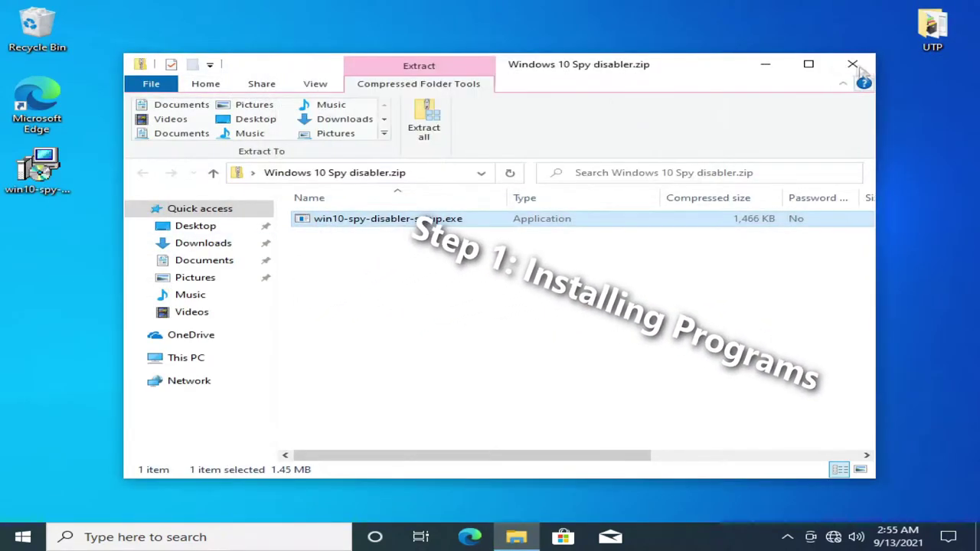
key(alt+F4)
double_click(37, 176)
click(428, 372)
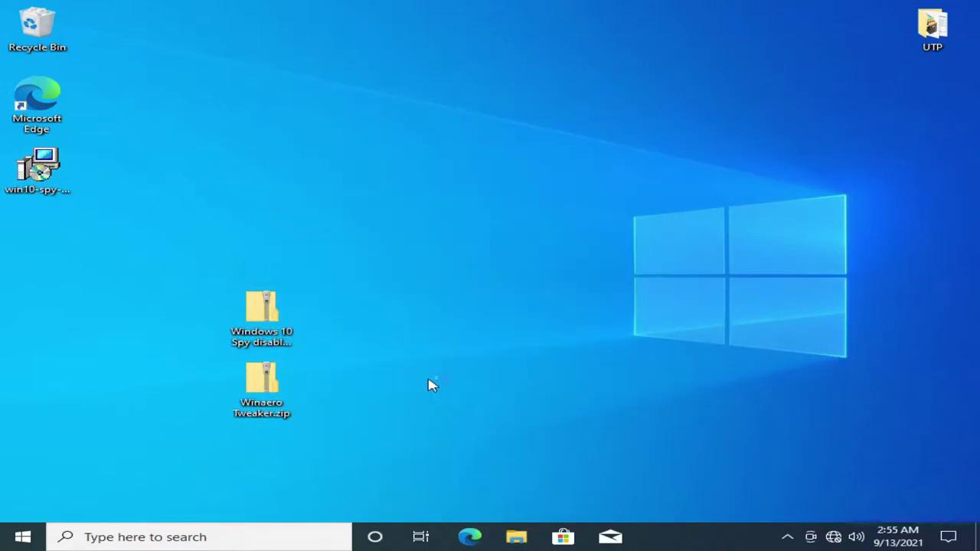
- Install Win10 Spy Disabler v1.5 to C:\Program Files\Win10 Spy Disabler with a desktop shortcut
click(590, 383)
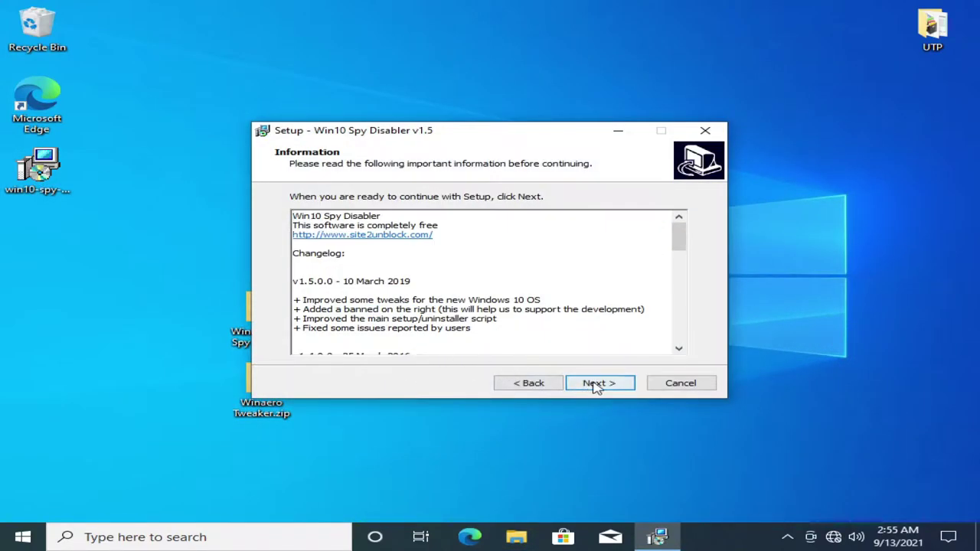
click(550, 328)
shift+click(295, 300)
click(567, 326)
scroll(517, 333, down, 6)
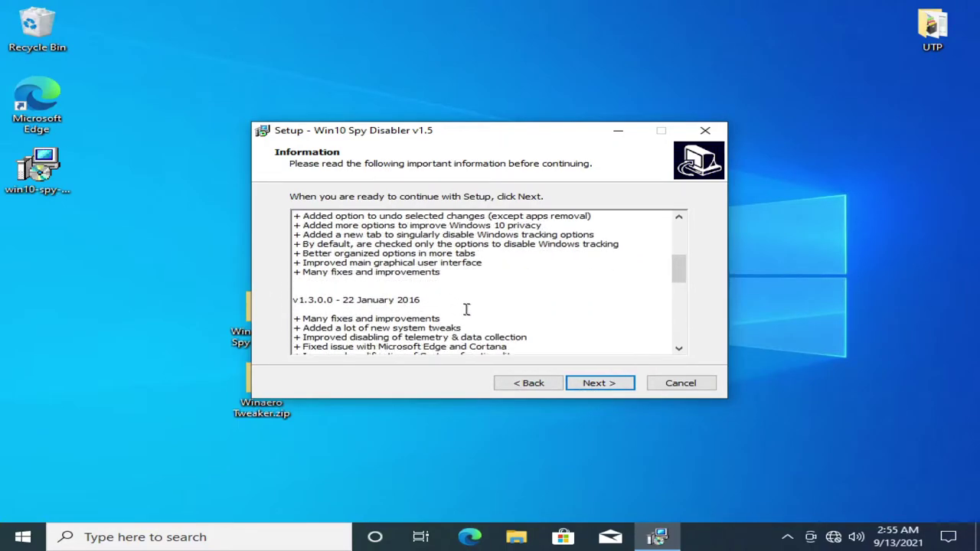
click(582, 385)
click(582, 385)
click(582, 385)
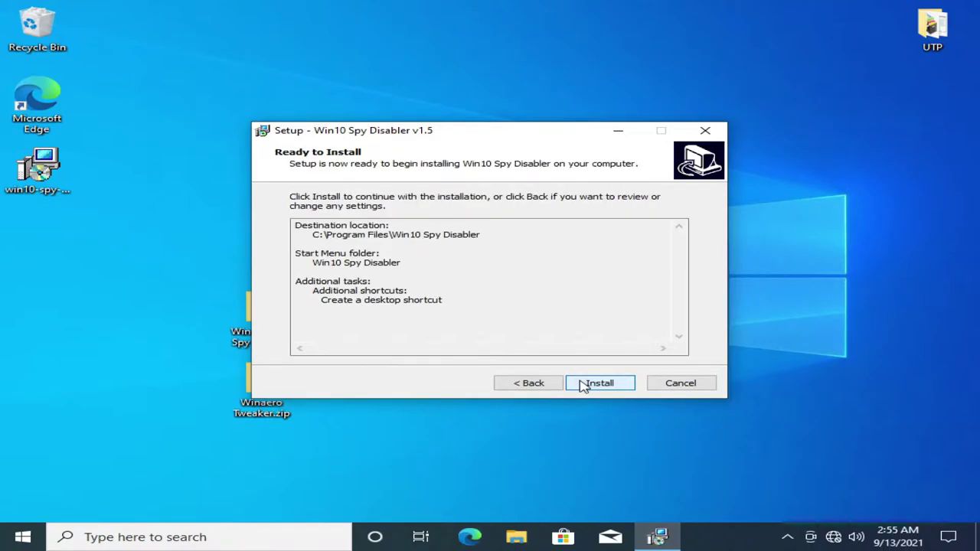
click(582, 385)
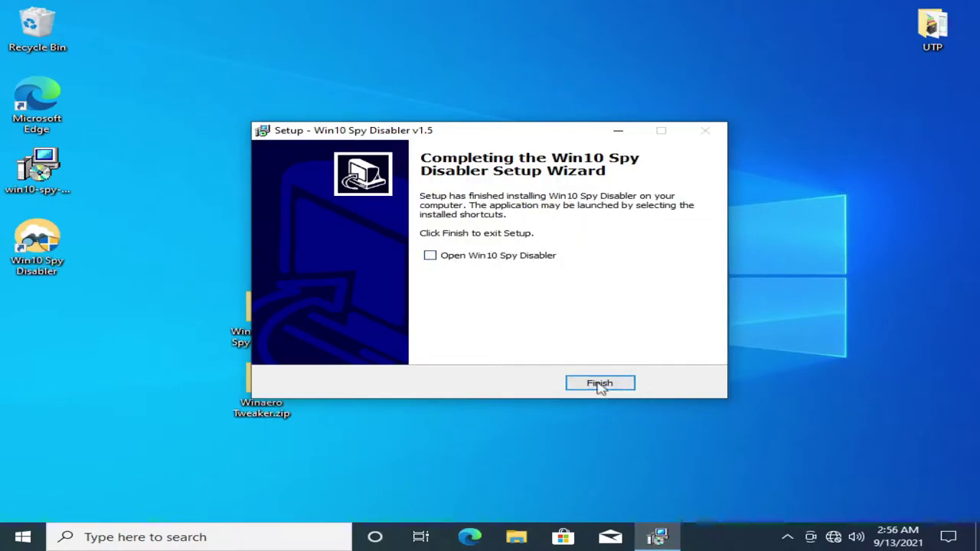
click(602, 385)
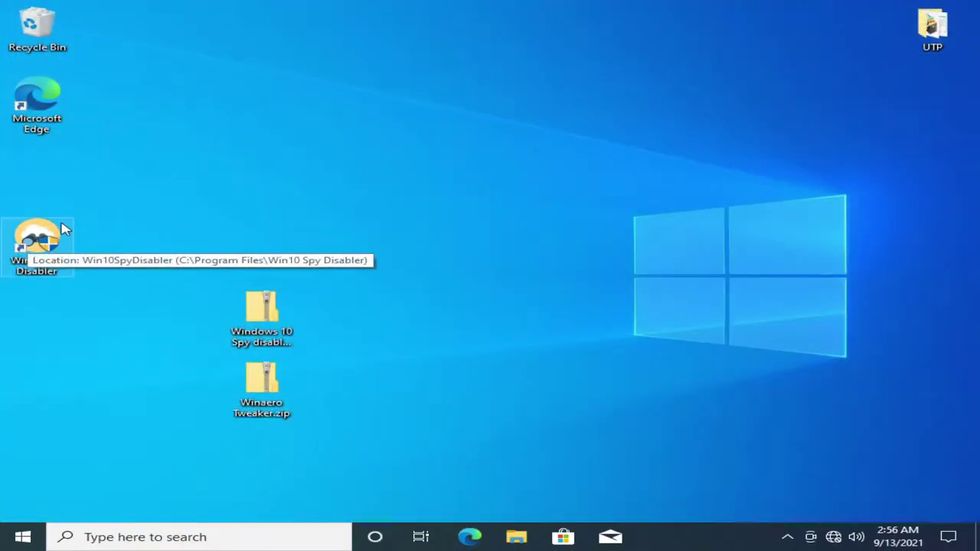
- Arrange the Win10 Spy Disabler shortcut and delete the Windows 10 Spy disabler zip
drag(65, 229, 31, 167)
drag(383, 227, 524, 366)
double_click(248, 319)
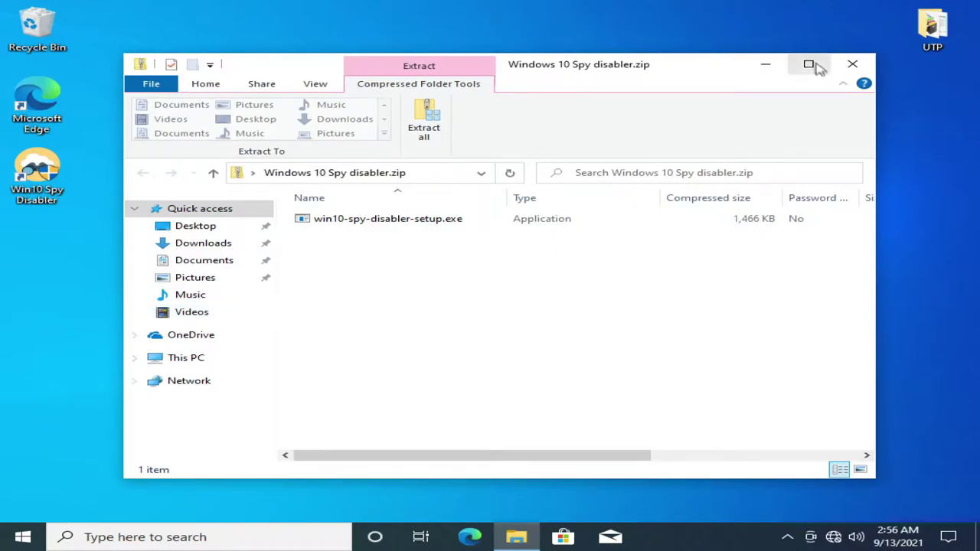
click(852, 64)
key(Delete)
- Copy the Winaero Tweaker setup from its zip to the desktop and install it
key(Return)
drag(317, 219, 40, 253)
click(853, 64)
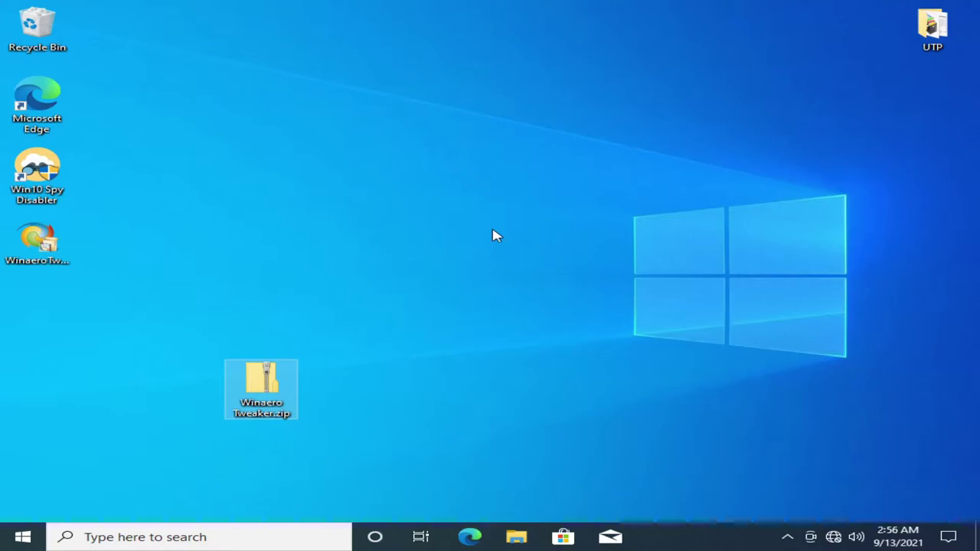
double_click(59, 272)
click(363, 359)
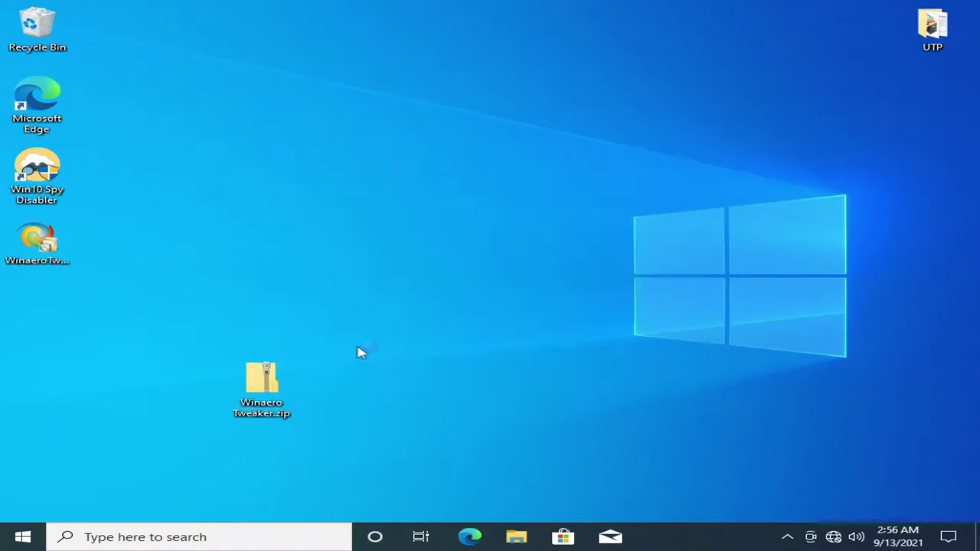
click(586, 383)
click(584, 386)
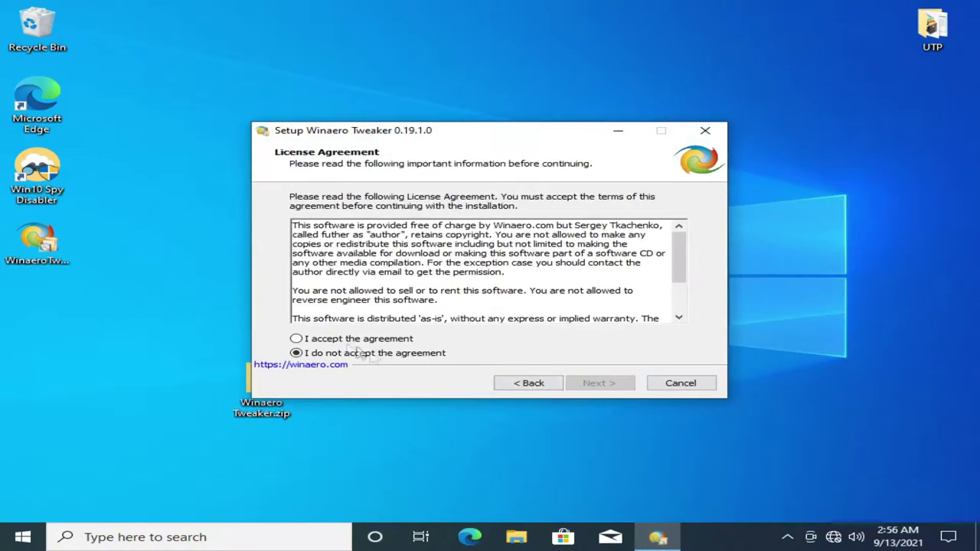
click(615, 385)
click(611, 387)
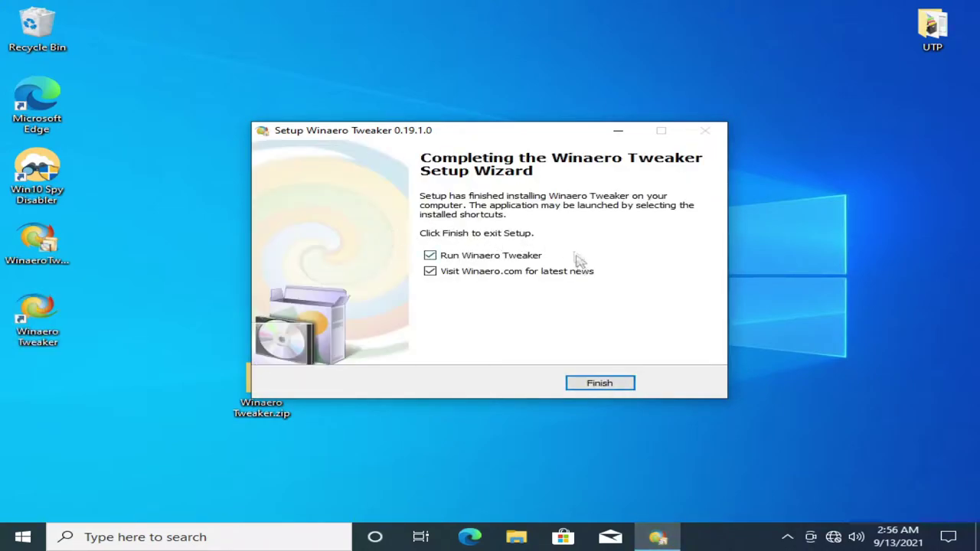
click(615, 385)
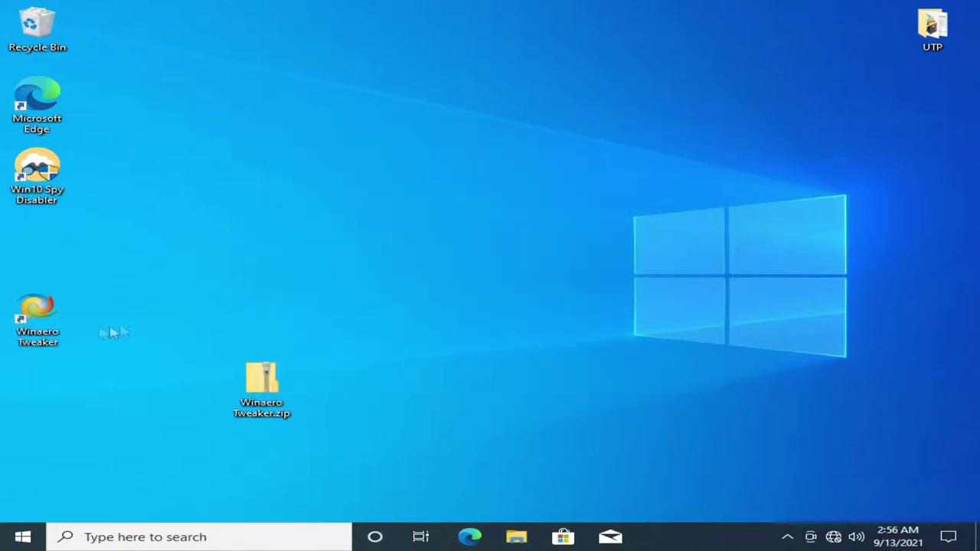
- Empty the Recycle Bin and place the Winaero Tweaker shortcut below Win10 Spy Disabler
right_click(29, 23)
click(107, 46)
click(542, 278)
click(838, 355)
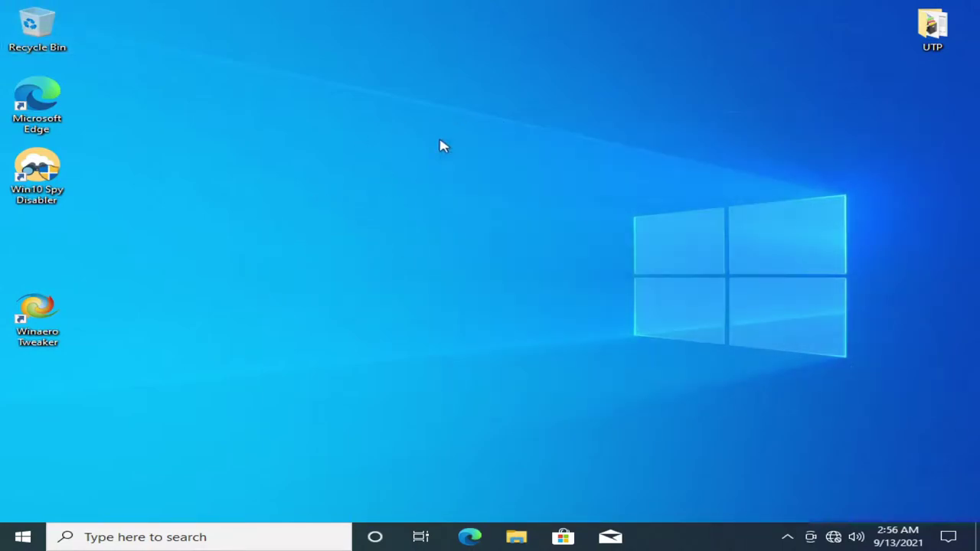
drag(32, 322, 32, 250)
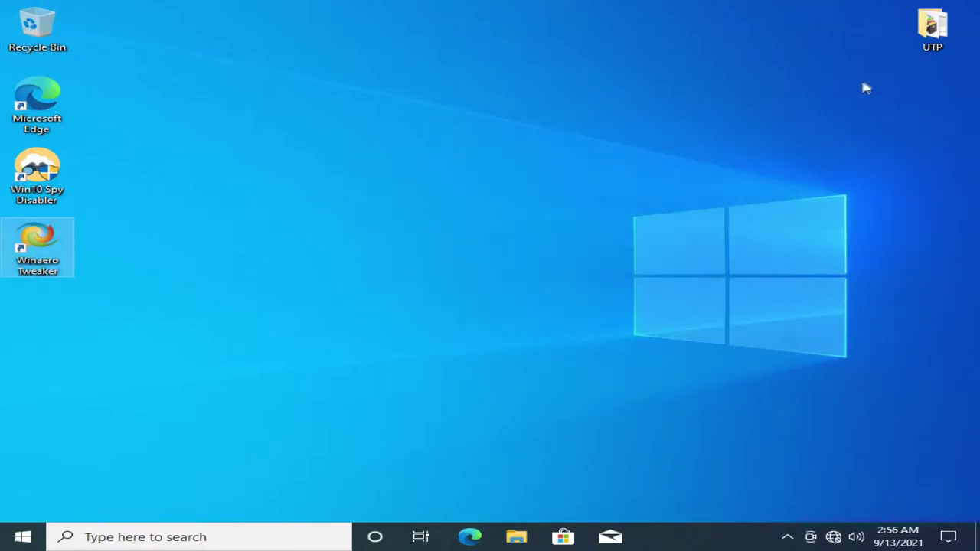
- Launch Uninstall Tool from UninstallToolPortable.exe in the UTP folder
double_click(926, 34)
click(322, 339)
right_click(318, 338)
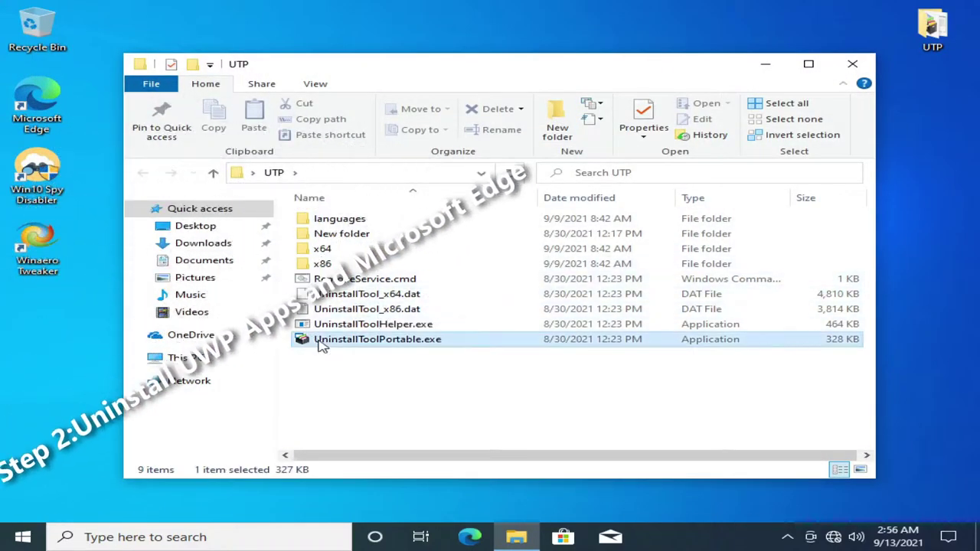
click(365, 33)
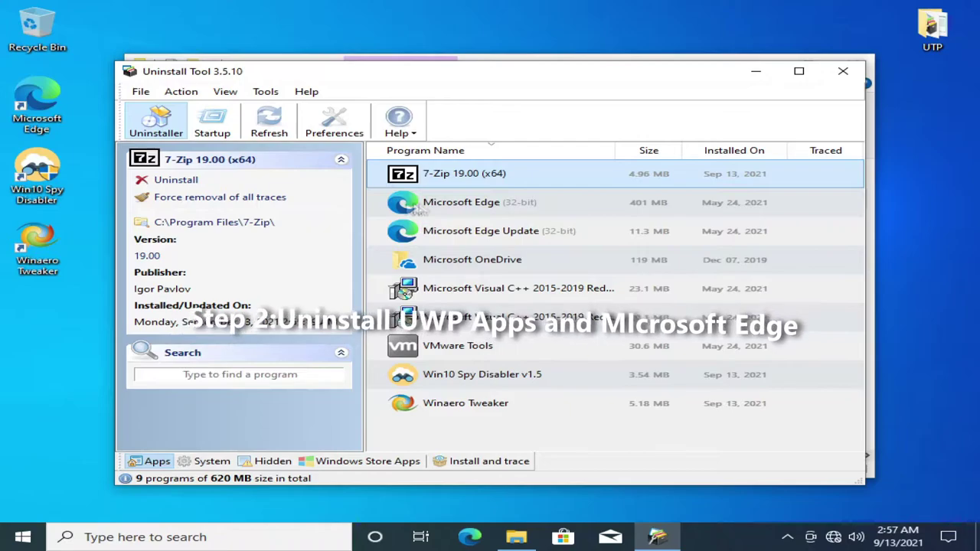
- Batch force-remove Microsoft Edge, Edge Update and OneDrive, deleting all their leftover traces
click(435, 209)
ctrl+click(438, 232)
ctrl+click(439, 261)
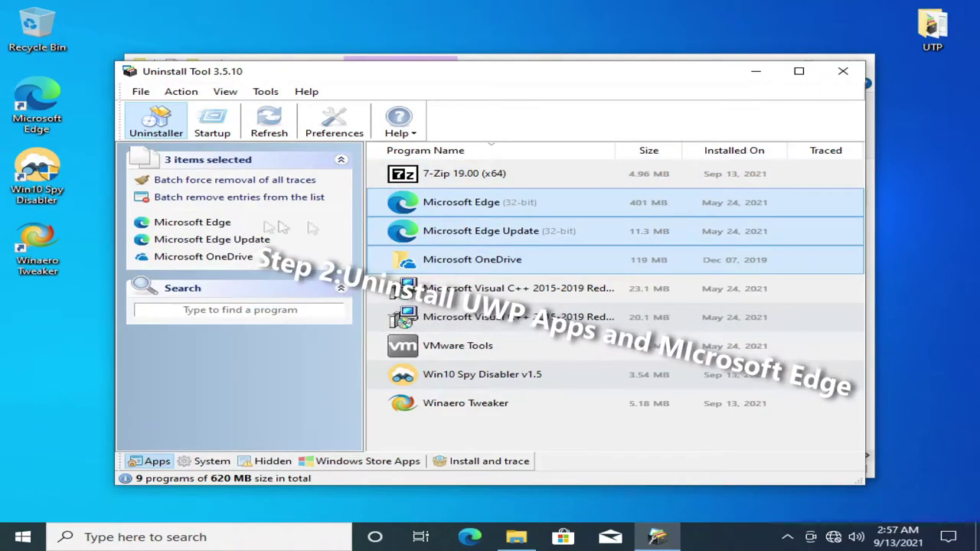
click(230, 180)
click(296, 322)
click(570, 322)
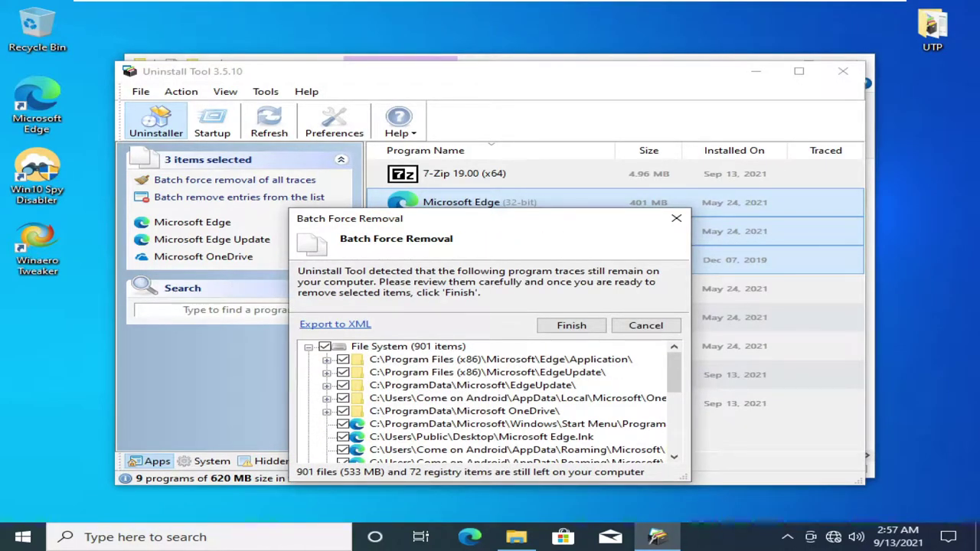
click(571, 325)
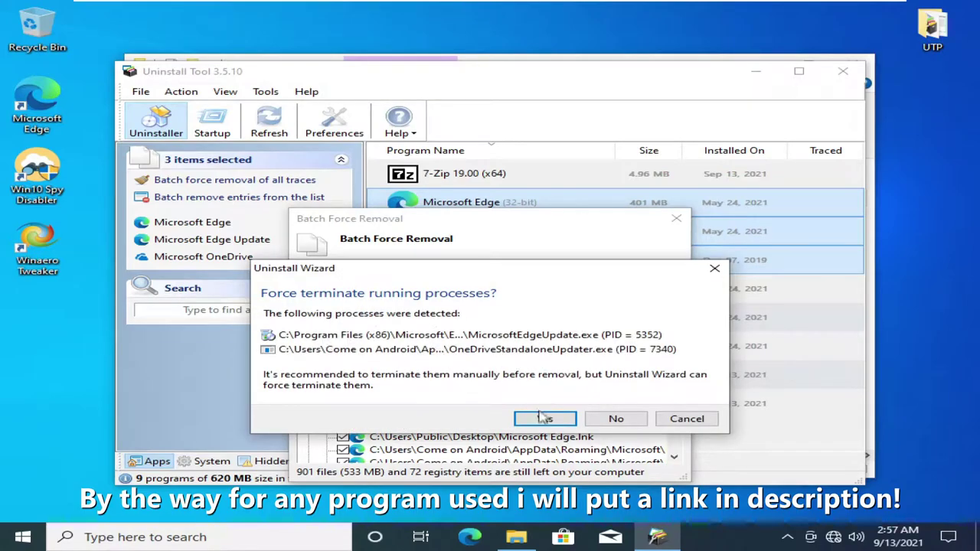
click(545, 418)
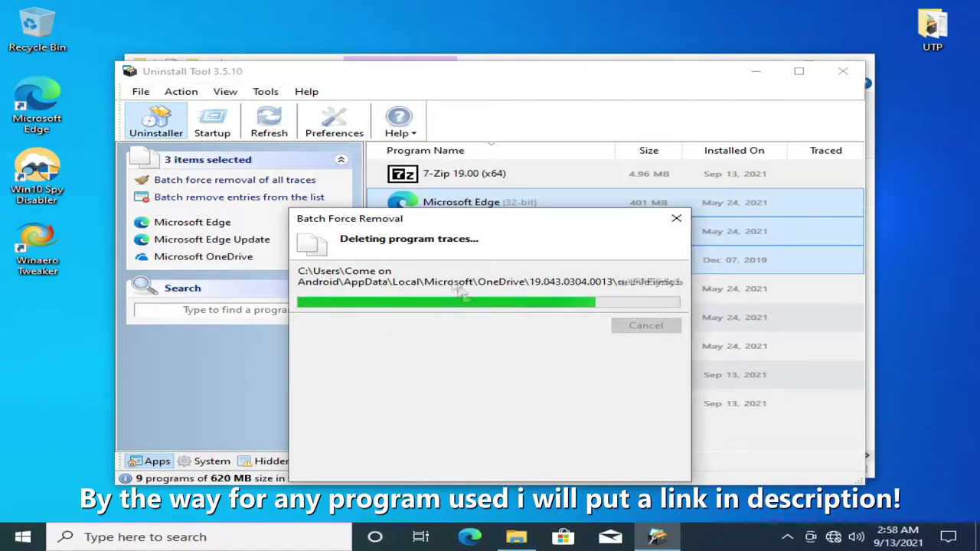
click(643, 327)
click(727, 387)
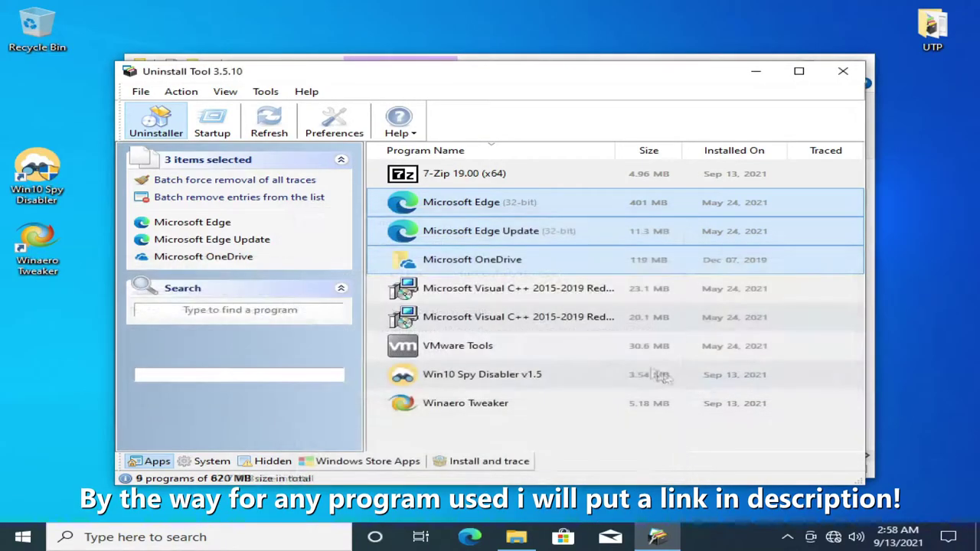
- Browse the system components and hidden programs lists, ending on Windows Store Apps
click(227, 461)
click(505, 259)
click(150, 461)
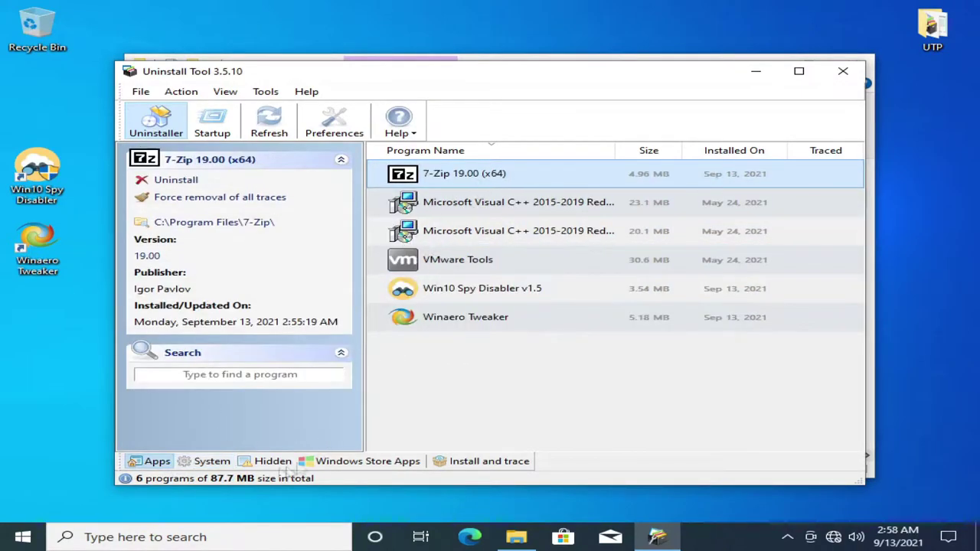
click(272, 461)
scroll(451, 314, up, 3)
click(346, 462)
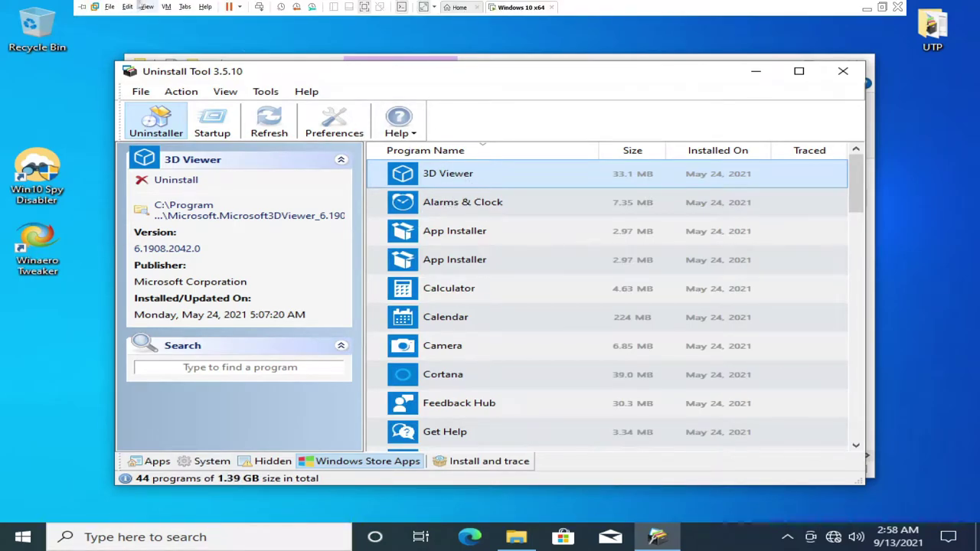
- Batch uninstall ten Store apps, 3D Viewer through Groove Music, including related Mail and Calendar
double_click(401, 173)
click(591, 323)
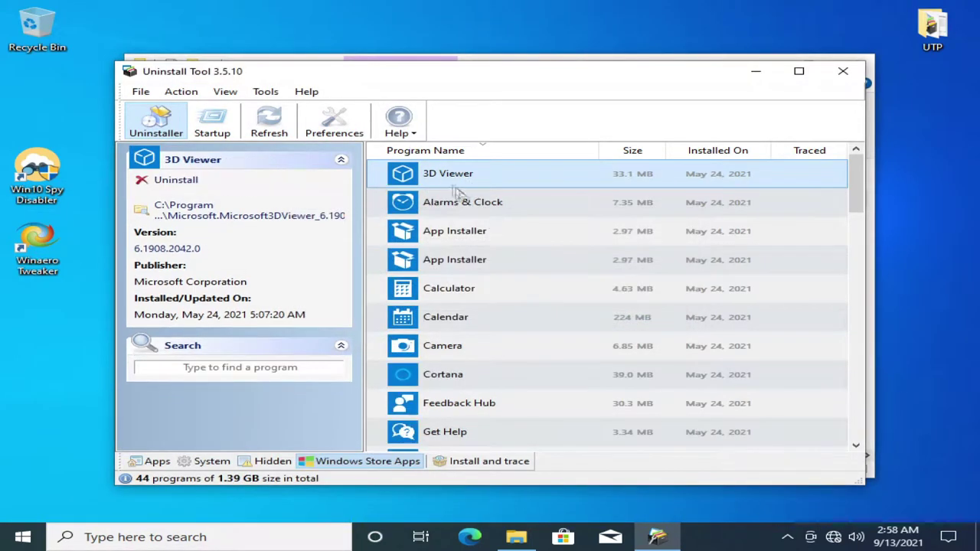
ctrl+click(458, 203)
ctrl+click(458, 244)
ctrl+click(450, 291)
ctrl+click(448, 320)
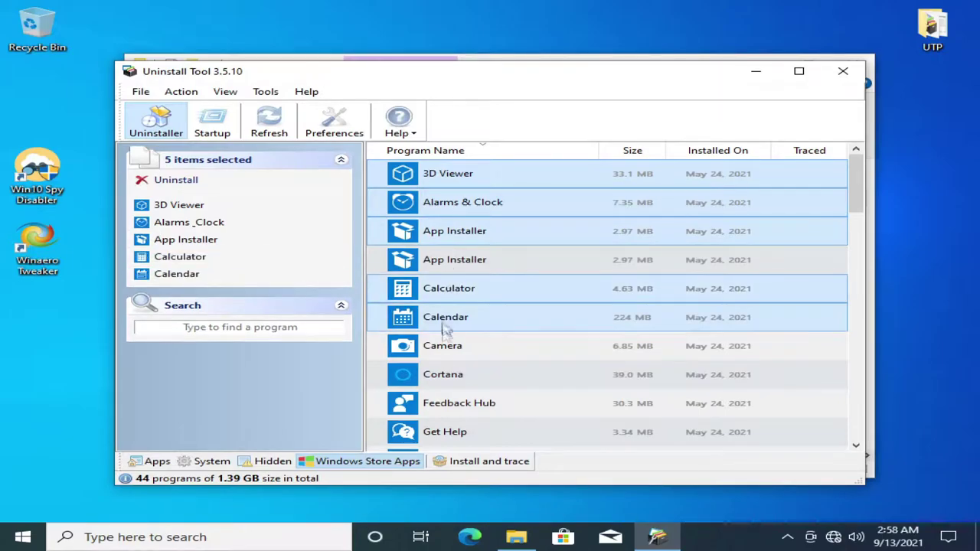
ctrl+click(448, 348)
ctrl+click(449, 375)
ctrl+click(451, 406)
ctrl+click(442, 433)
scroll(483, 375, down, 2)
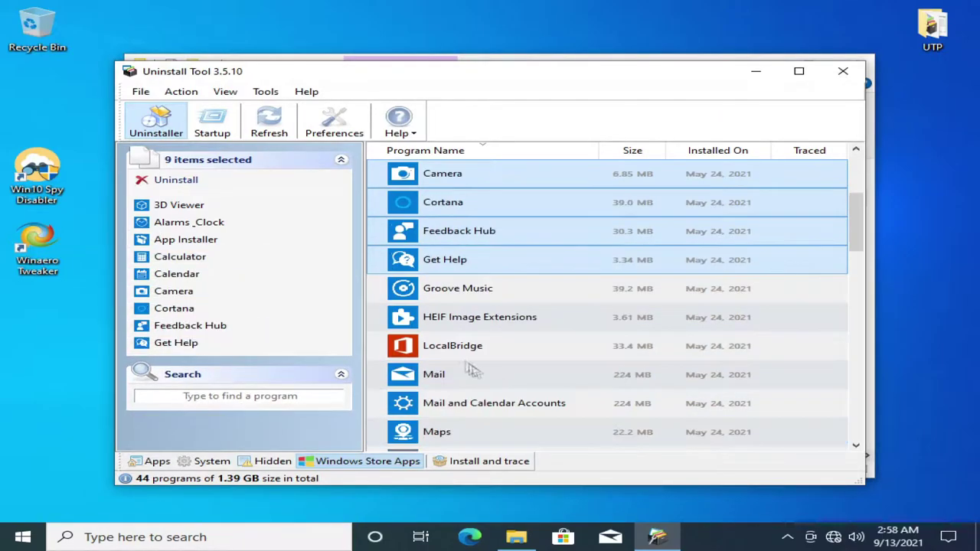
ctrl+click(433, 290)
key(Delete)
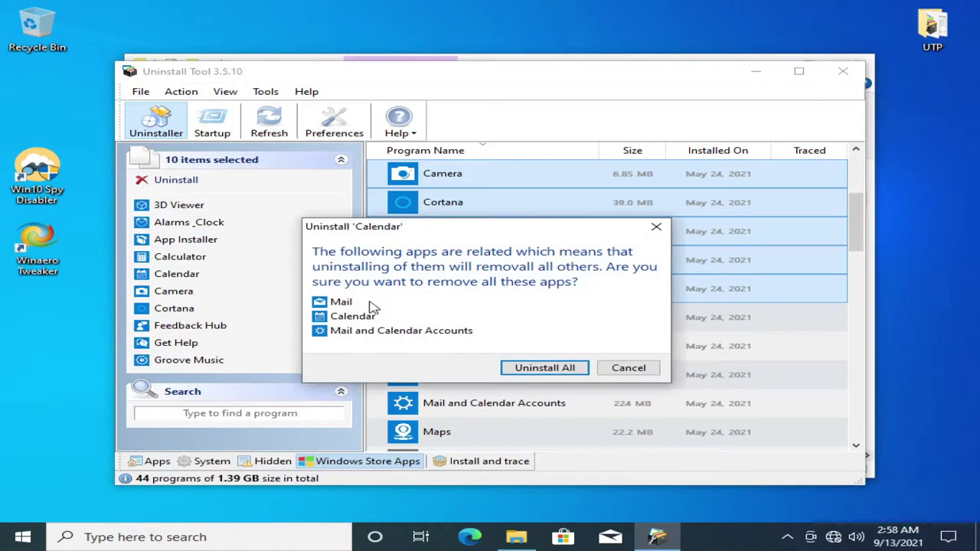
click(545, 368)
click(571, 327)
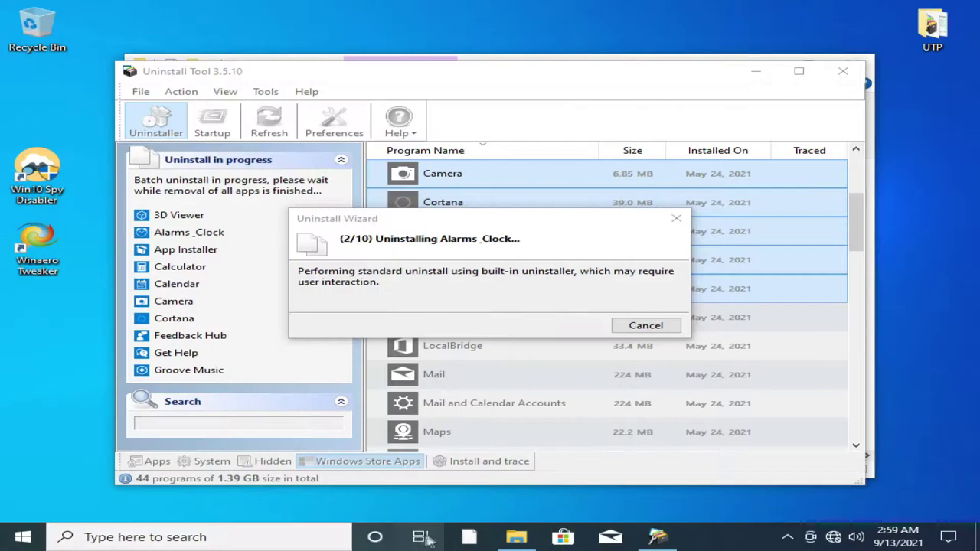
- Adjust the taskbar icons and pin Winaero Tweaker to the taskbar
right_click(451, 536)
click(423, 516)
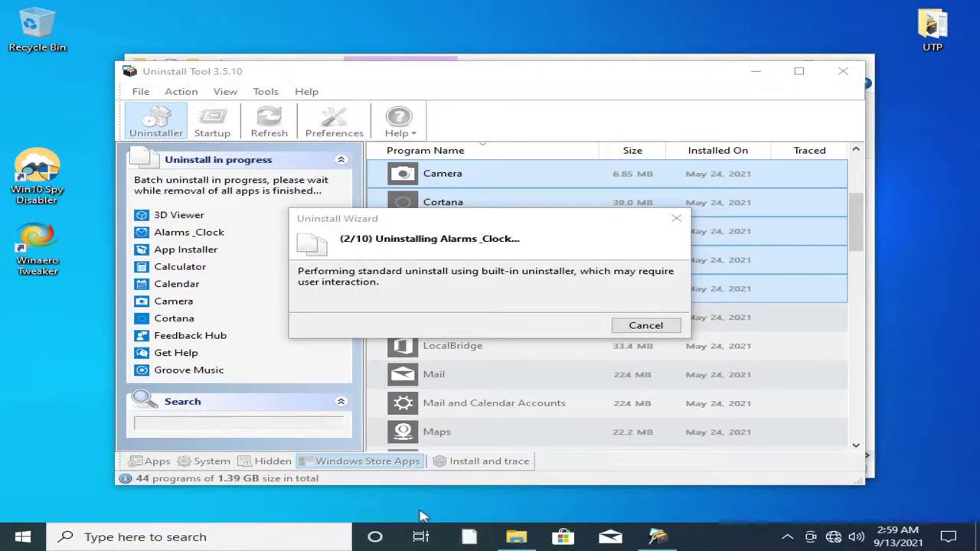
right_click(470, 536)
click(448, 510)
right_click(470, 536)
click(448, 510)
right_click(510, 540)
click(505, 503)
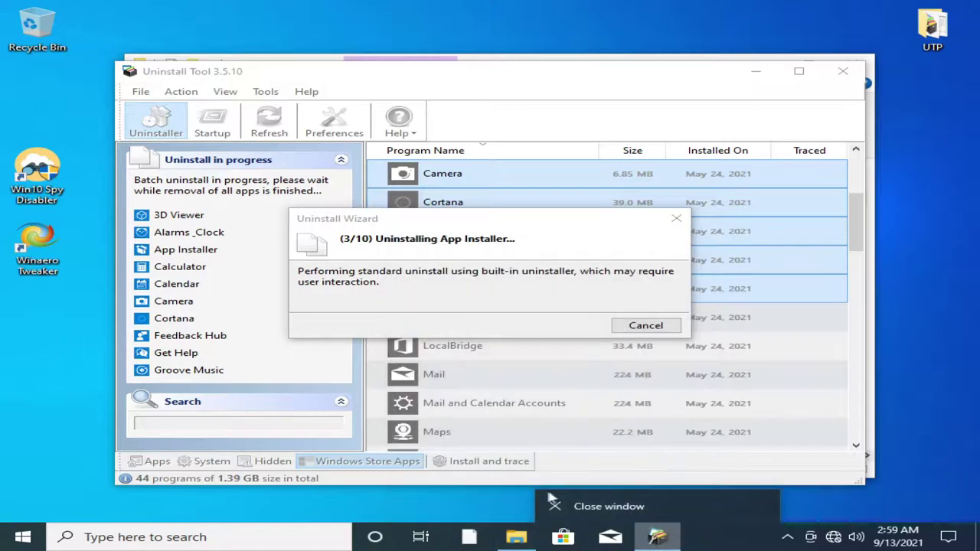
drag(95, 311, 709, 542)
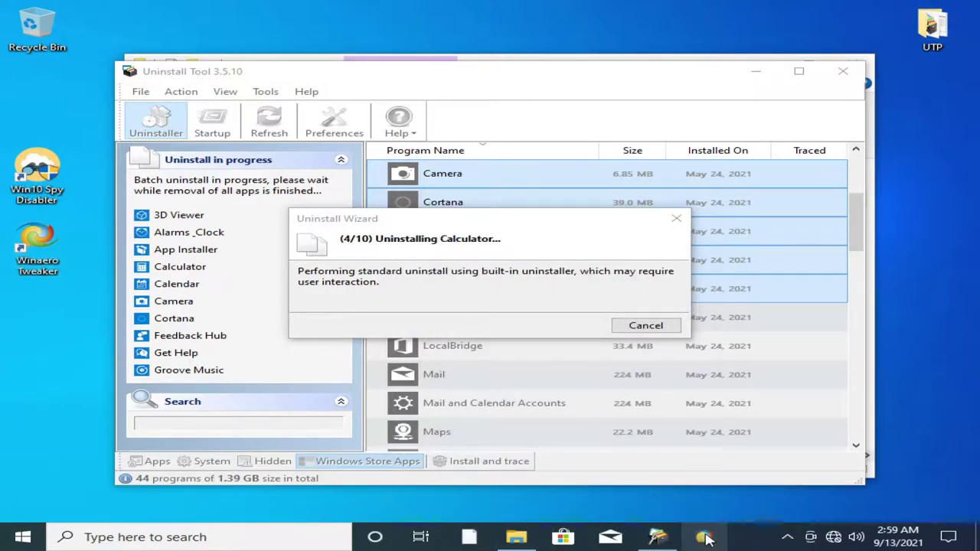
- View the properties of the pinned Winaero Tweaker shortcut
right_click(706, 539)
right_click(681, 493)
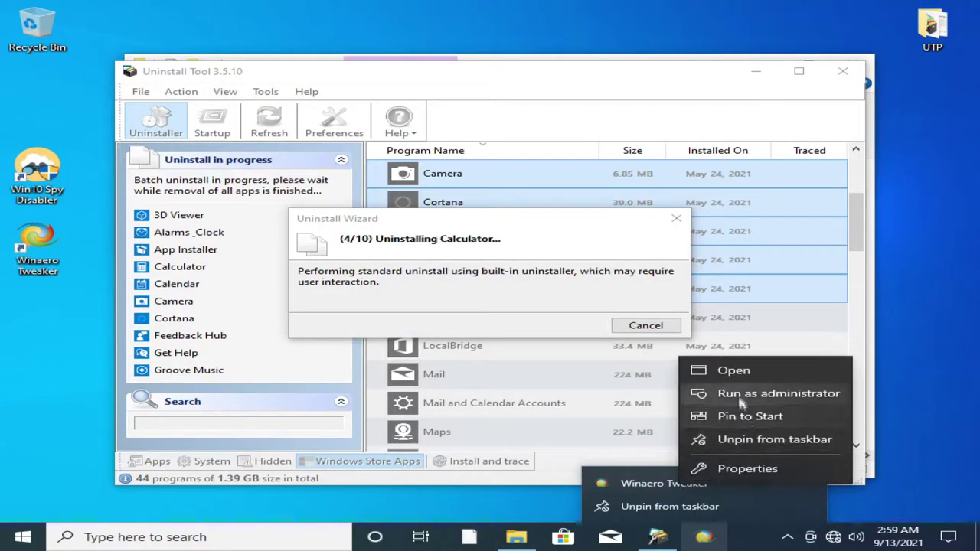
click(727, 467)
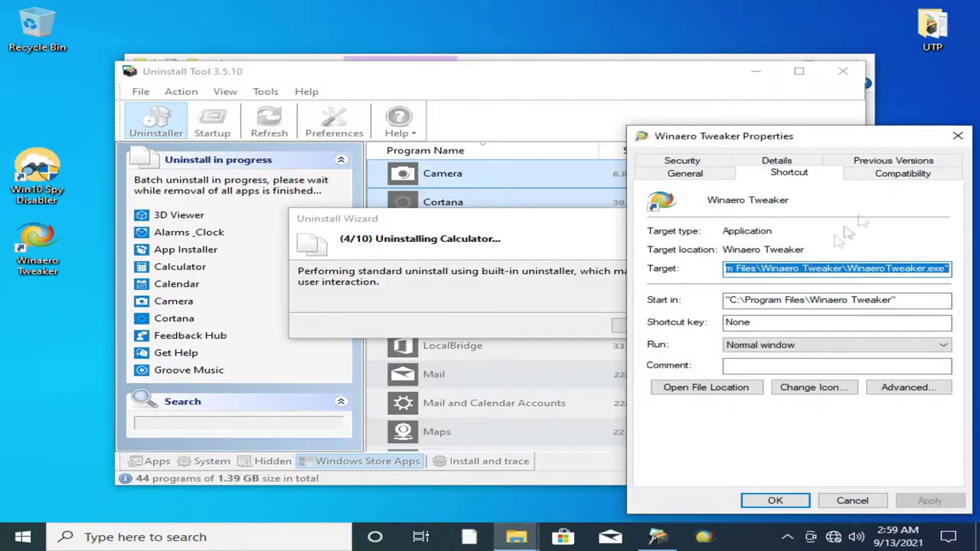
click(958, 136)
- Browse the Start menu app list, checking the Microsoft Edge and Solitaire Collection options
key(super)
scroll(122, 322, down, 5)
scroll(119, 201, up, 3)
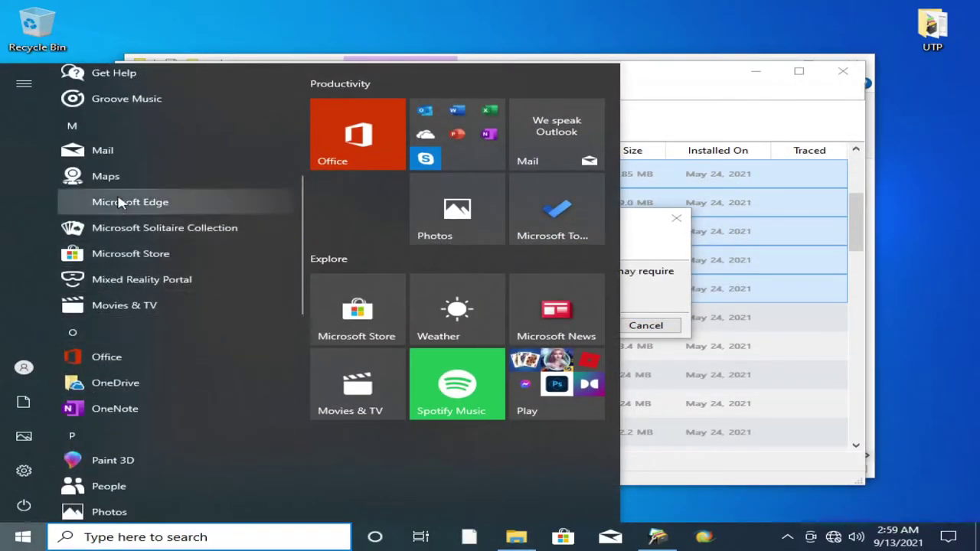
right_click(119, 201)
mouse_move(293, 234)
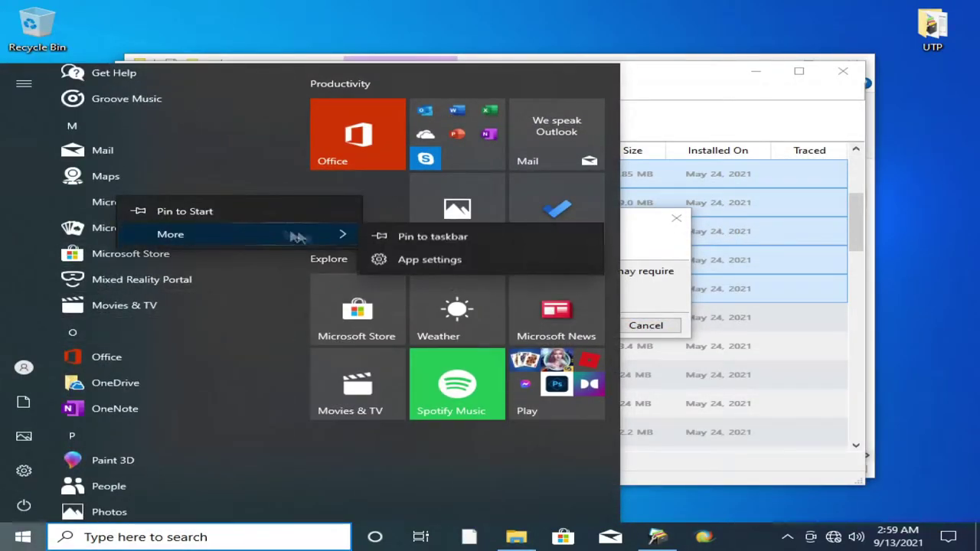
click(4, 249)
right_click(131, 227)
scroll(77, 368, down, 3)
- Open the file location of the Win10 Spy Disabler Start menu shortcut
key(super)
key(super)
scroll(119, 339, down, 5)
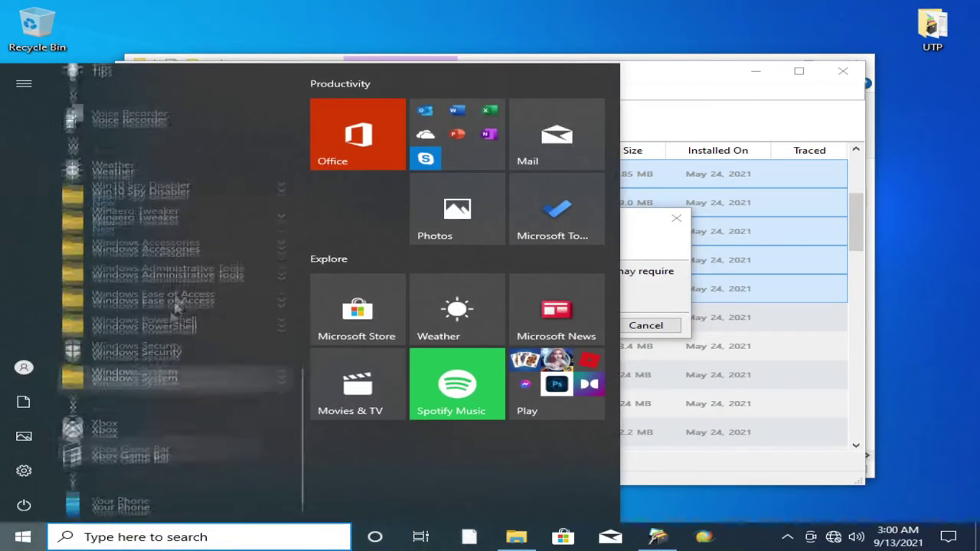
click(146, 160)
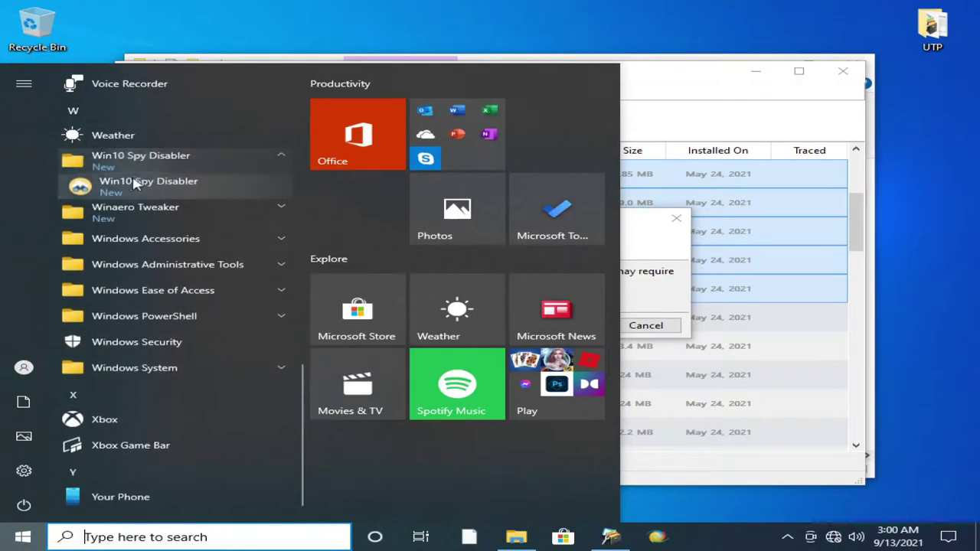
right_click(246, 219)
mouse_move(232, 226)
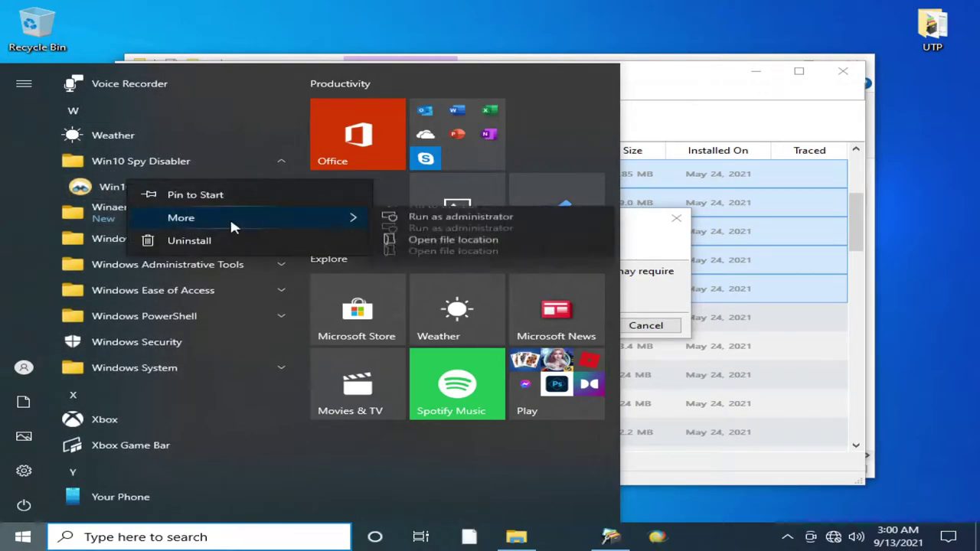
click(433, 264)
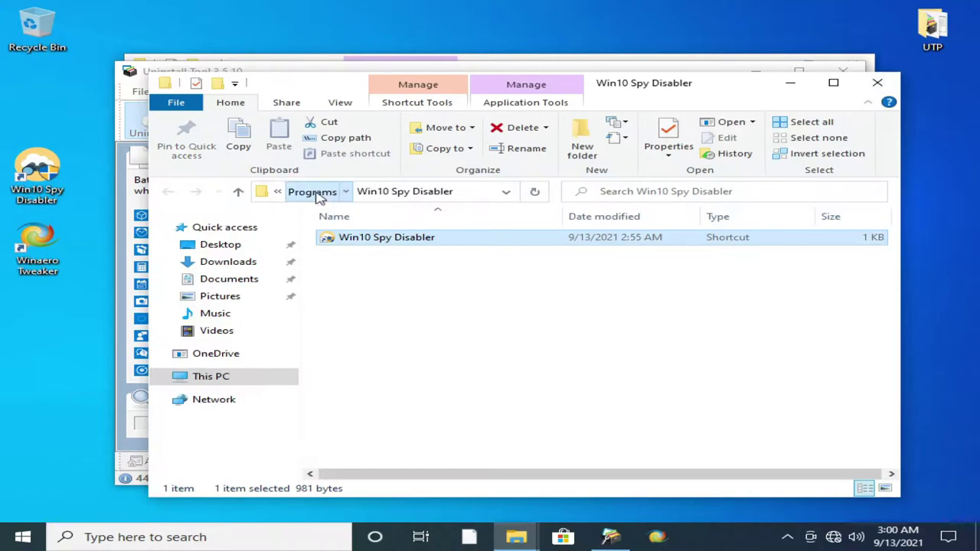
- Browse the Programs, Winaero Tweaker, Startup and Windows System folders, then close Explorer
click(314, 193)
double_click(352, 300)
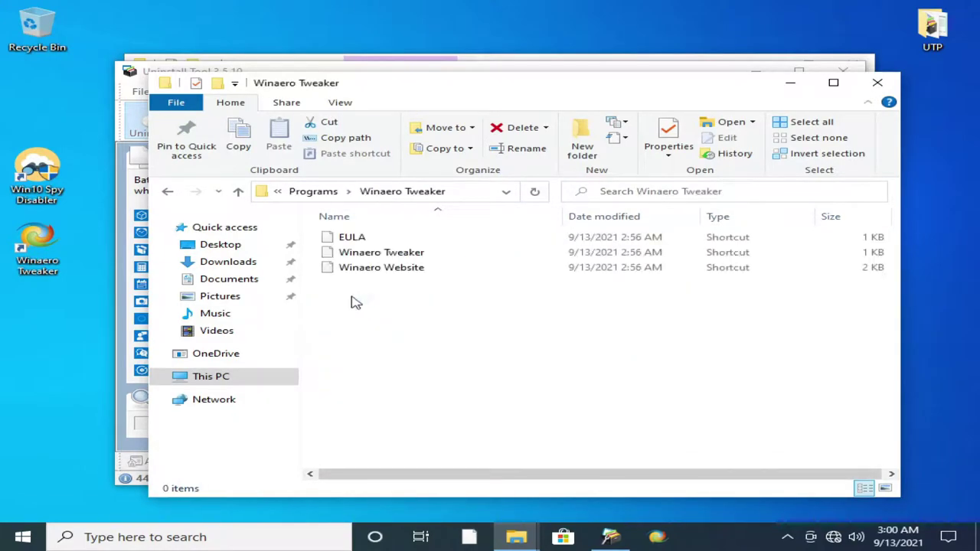
click(317, 191)
double_click(357, 268)
click(337, 192)
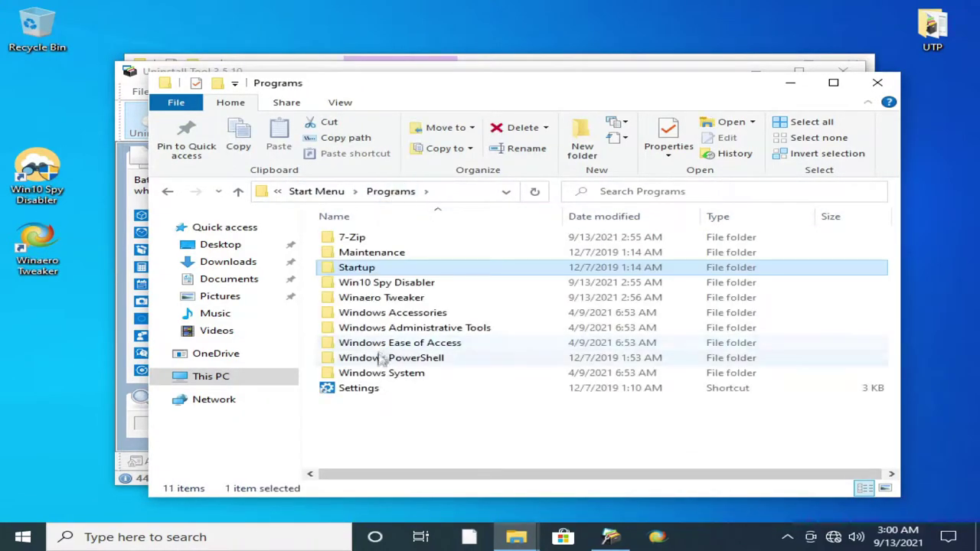
double_click(392, 373)
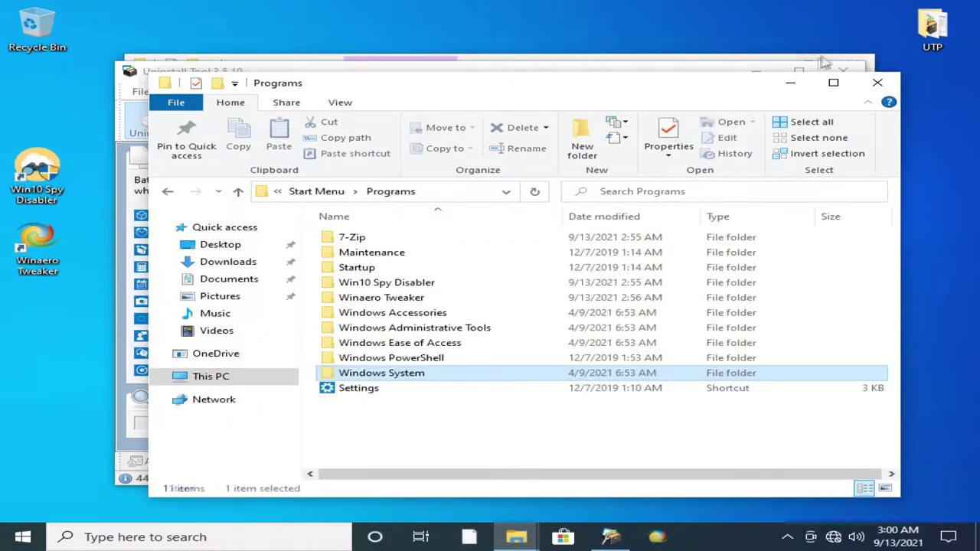
click(877, 82)
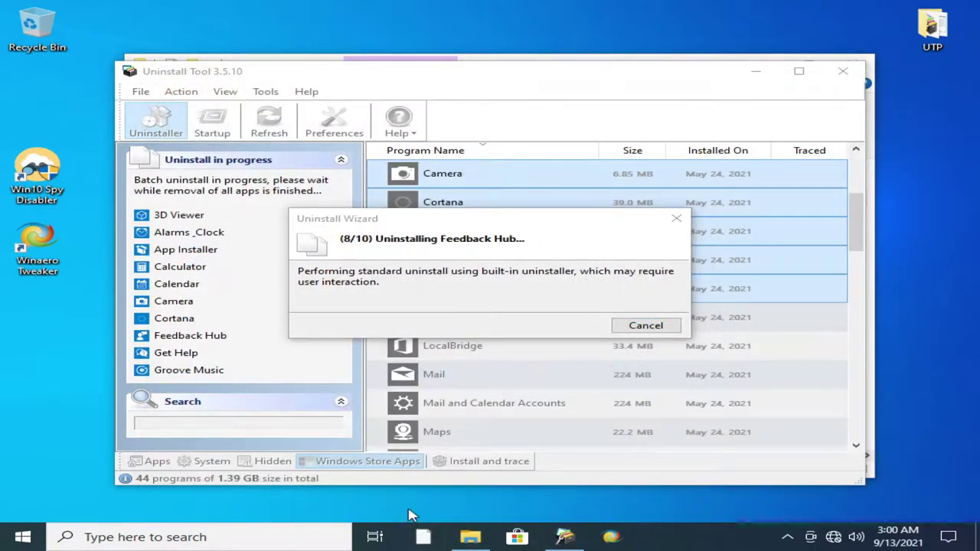
- Delete the ten apps' leftover traces and acknowledge the 3D Viewer files pending reboot
right_click(674, 536)
click(111, 445)
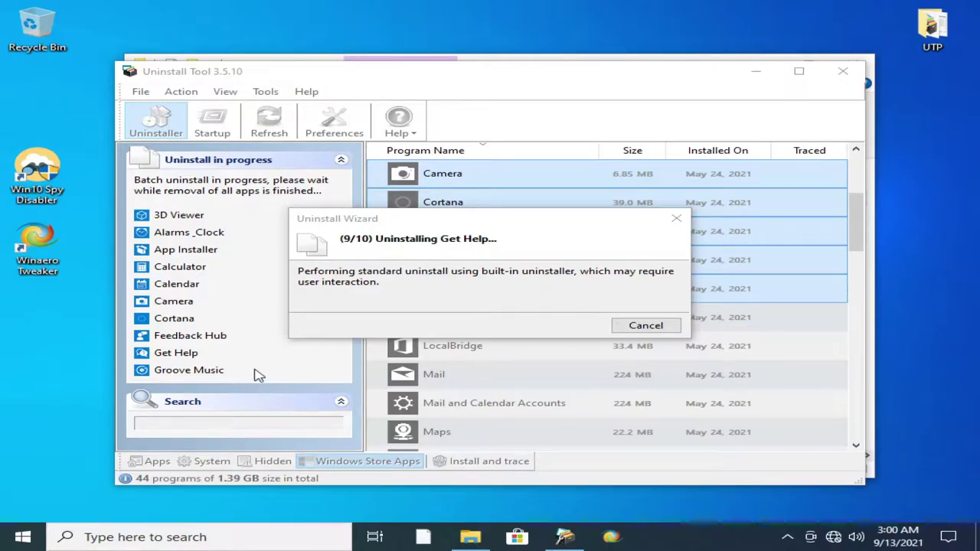
key(super)
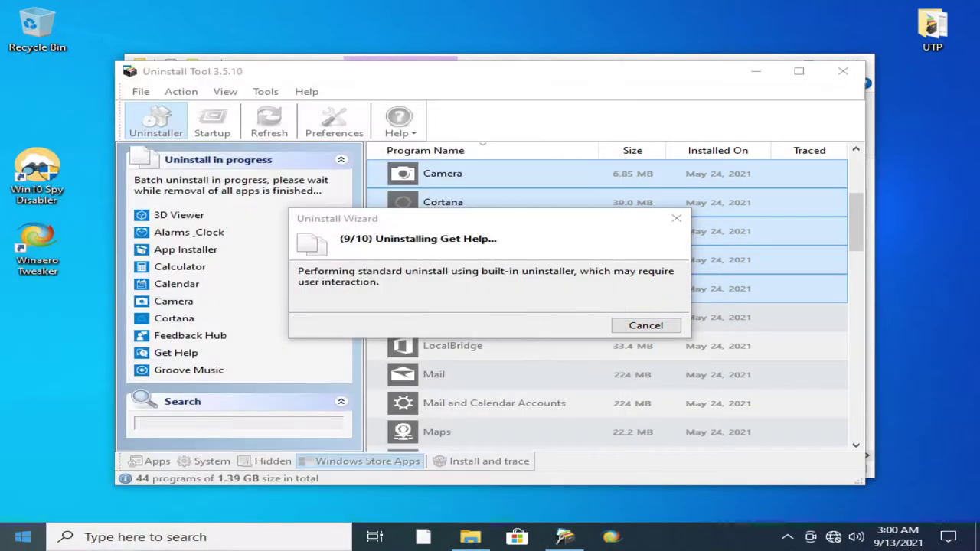
key(super)
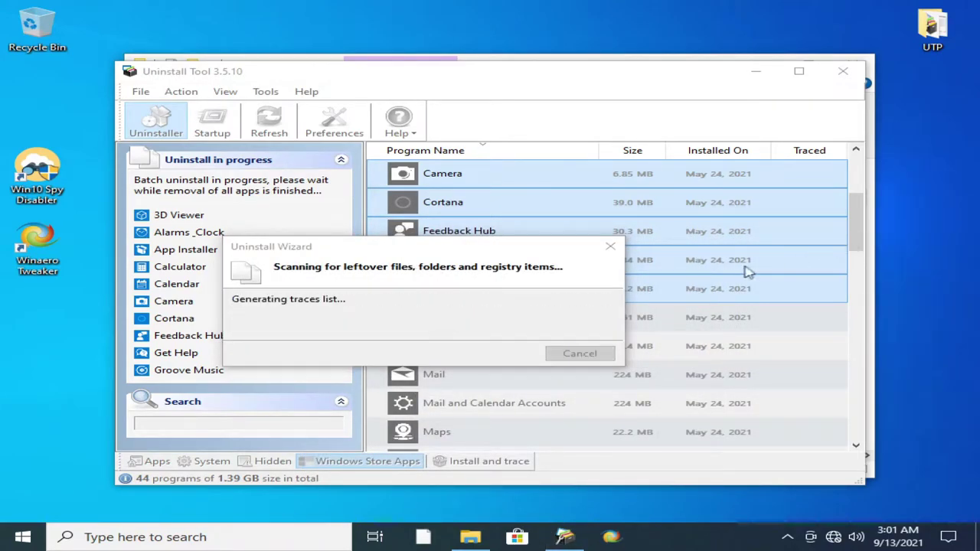
click(504, 352)
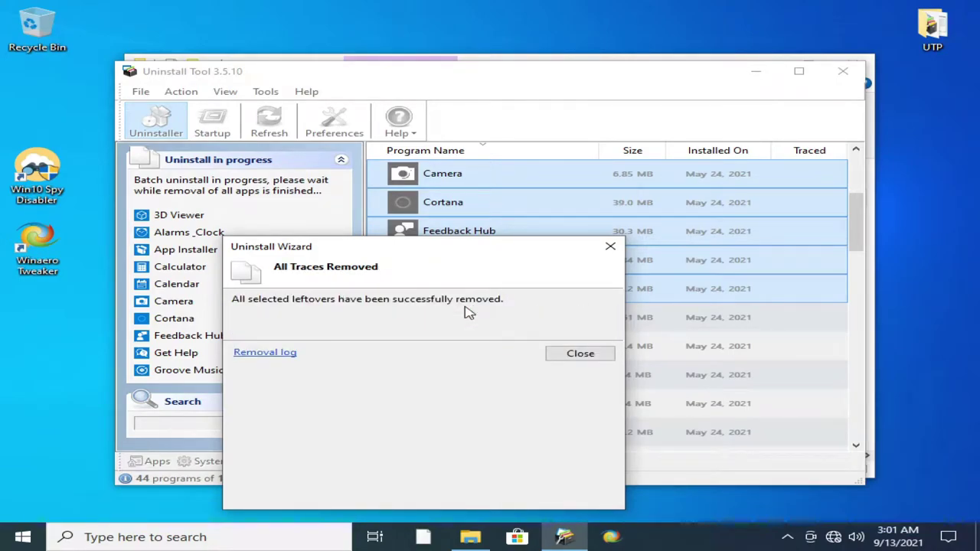
click(580, 353)
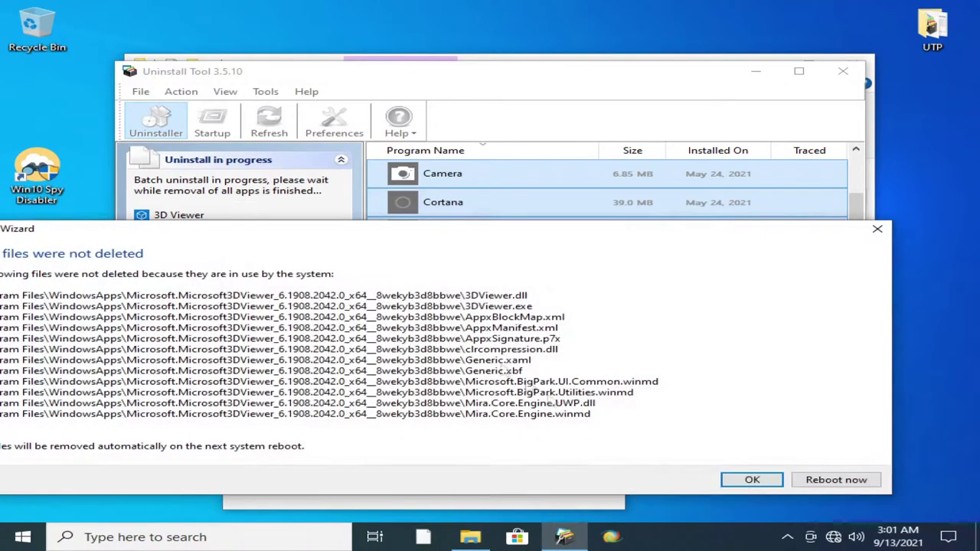
click(748, 479)
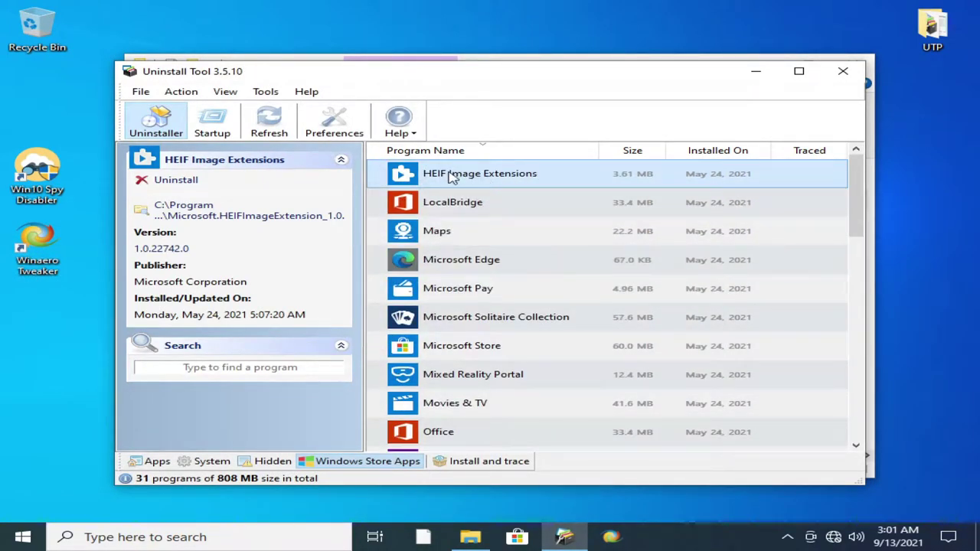
- Mark LocalBridge, Maps, Edge, Pay, Solitaire, Store, Mixed Reality Portal, Movies & TV and Office, then start uninstalling
ctrl+click(454, 203)
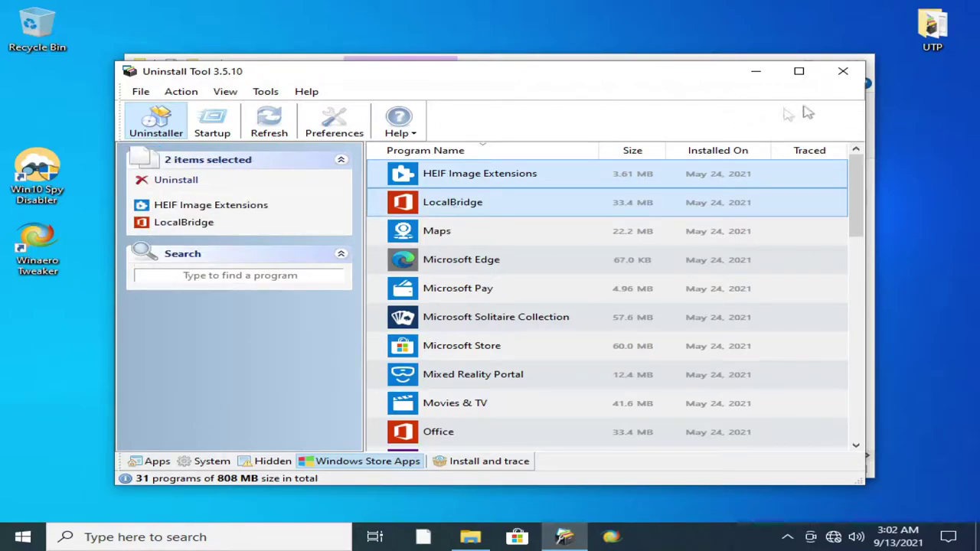
ctrl+click(482, 231)
ctrl+click(458, 265)
ctrl+click(450, 294)
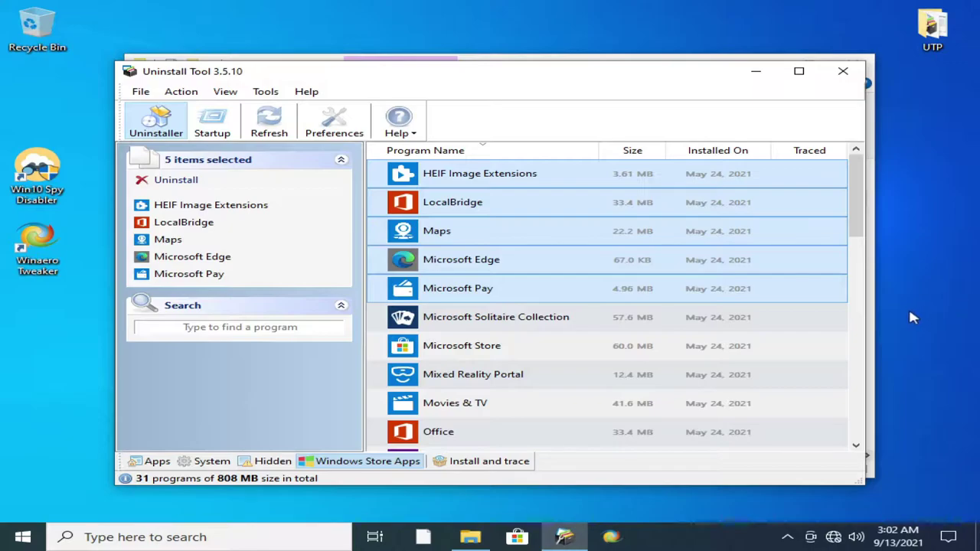
ctrl+click(460, 322)
ctrl+click(458, 347)
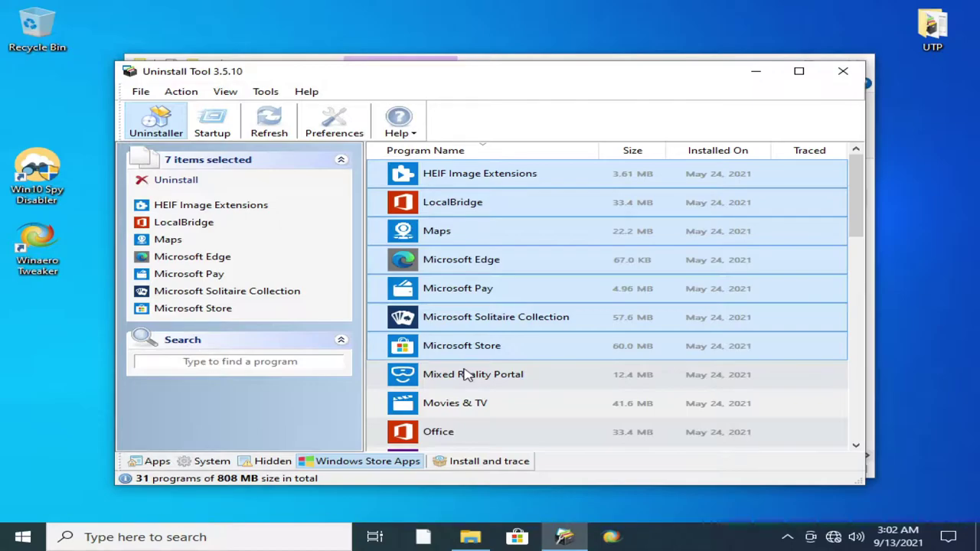
ctrl+click(466, 377)
ctrl+click(454, 403)
ctrl+click(447, 432)
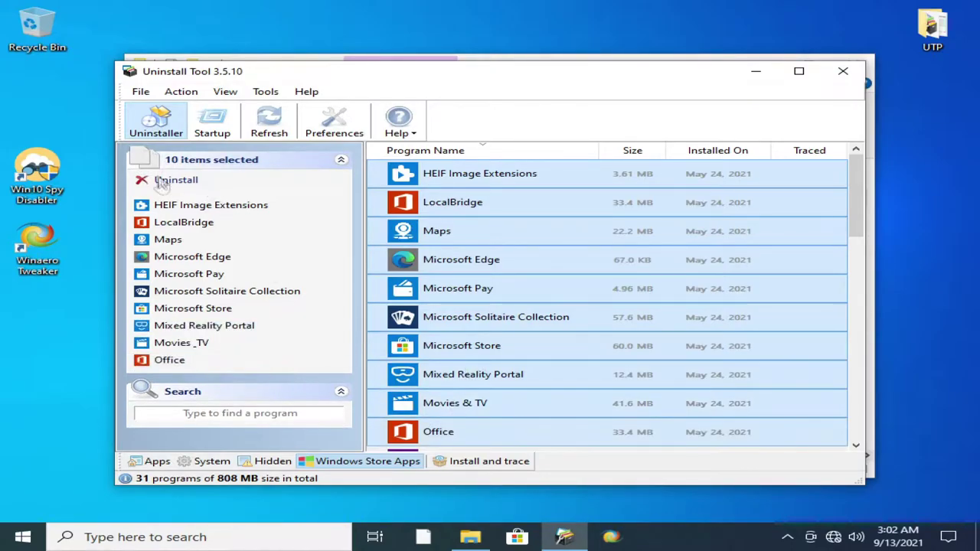
key(Delete)
- Confirm Uninstall All for the ten marked apps and browse the Start menu app list
click(536, 355)
click(578, 327)
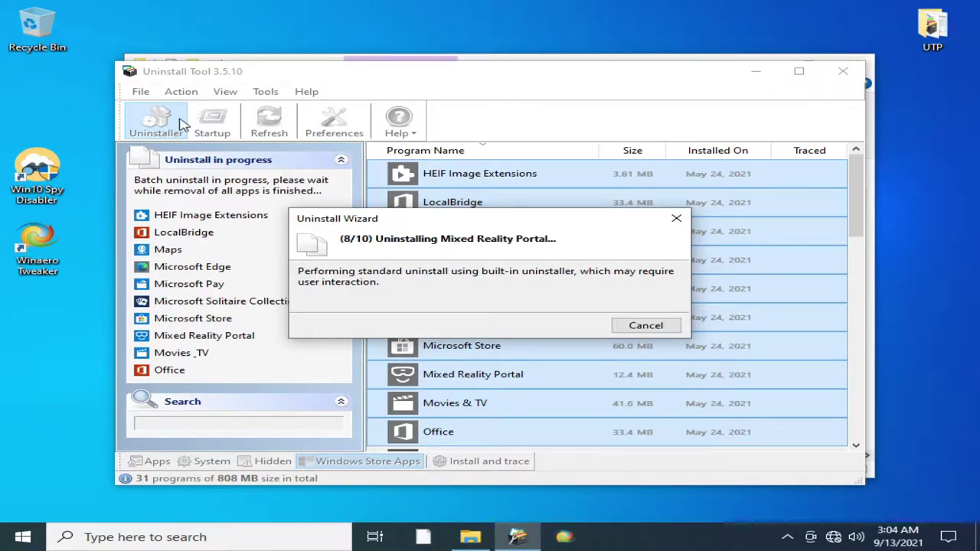
key(super)
scroll(104, 364, down, 10)
scroll(106, 373, up, 10)
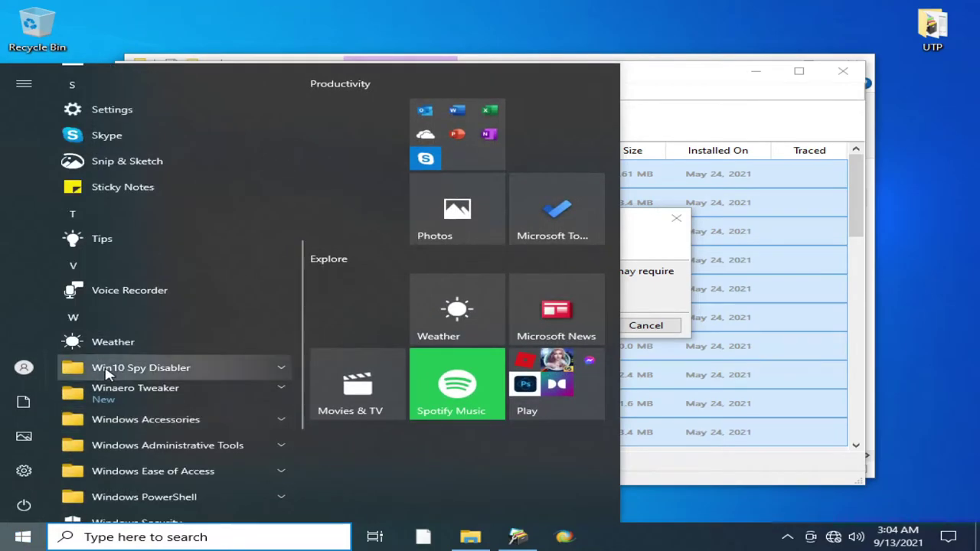
scroll(105, 364, down, 10)
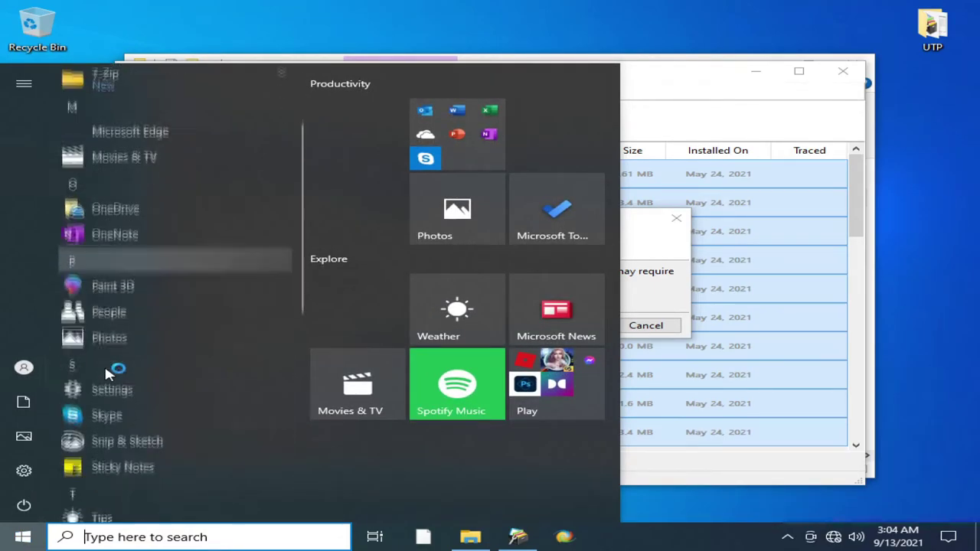
click(6, 542)
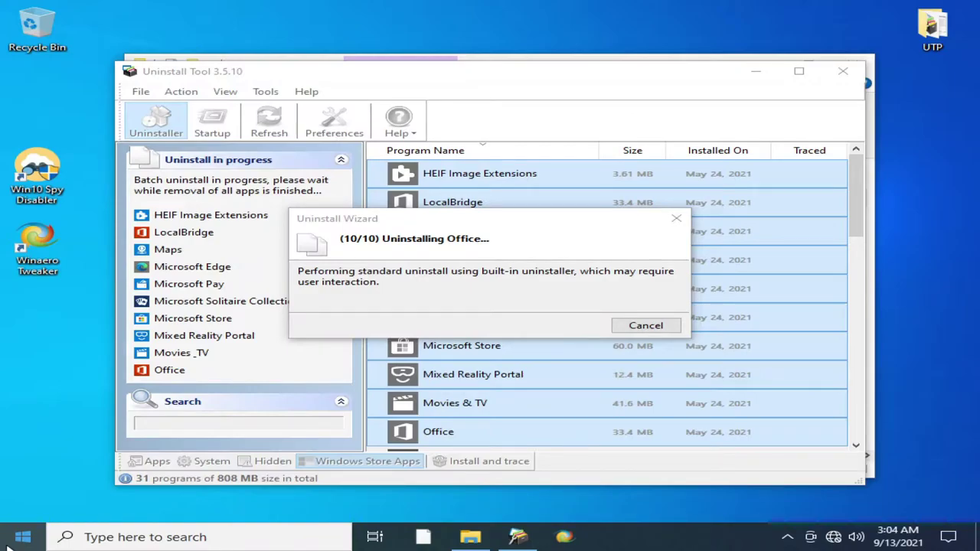
- Search Start for 'microso' apps, then delete the leftovers, force-terminating the running Store process
click(6, 543)
text(micros)
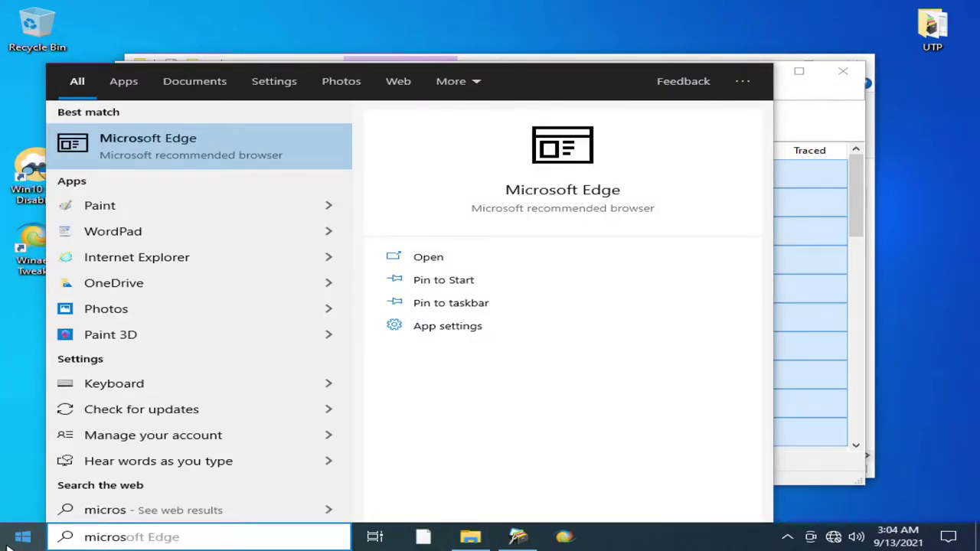
click(6, 542)
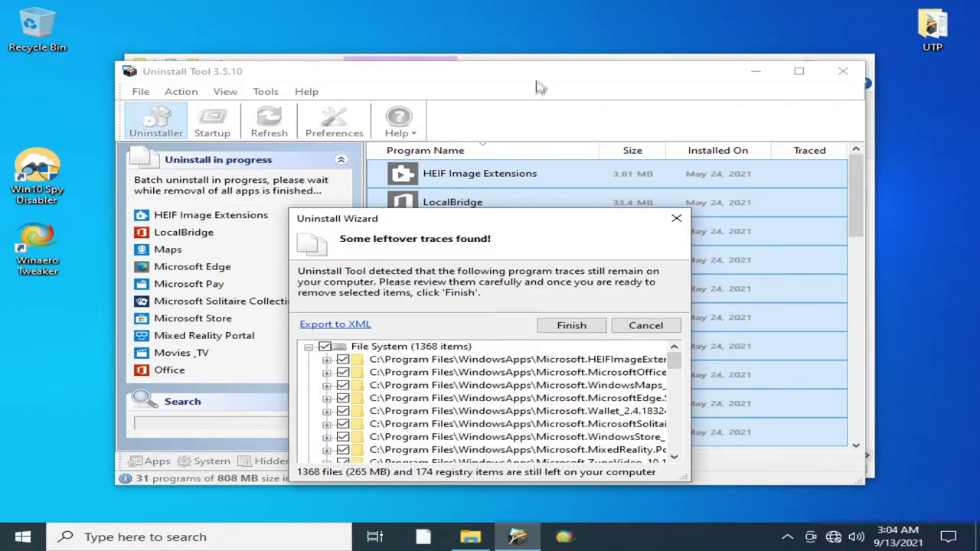
key(super)
text(microso)
key(Escape)
click(594, 325)
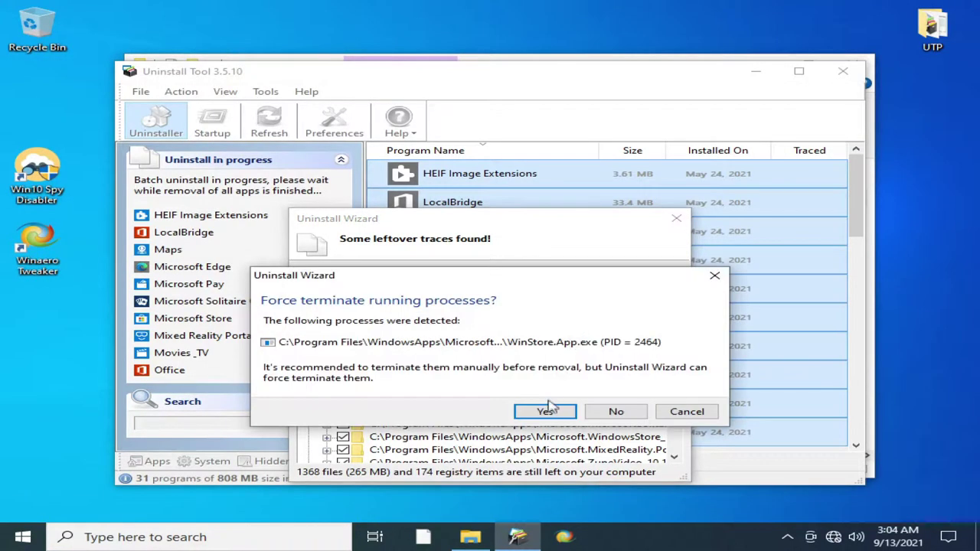
click(545, 408)
- Try launching Edge via a 'microsof' search and remove its dead shortcut
key(super)
text(microsof)
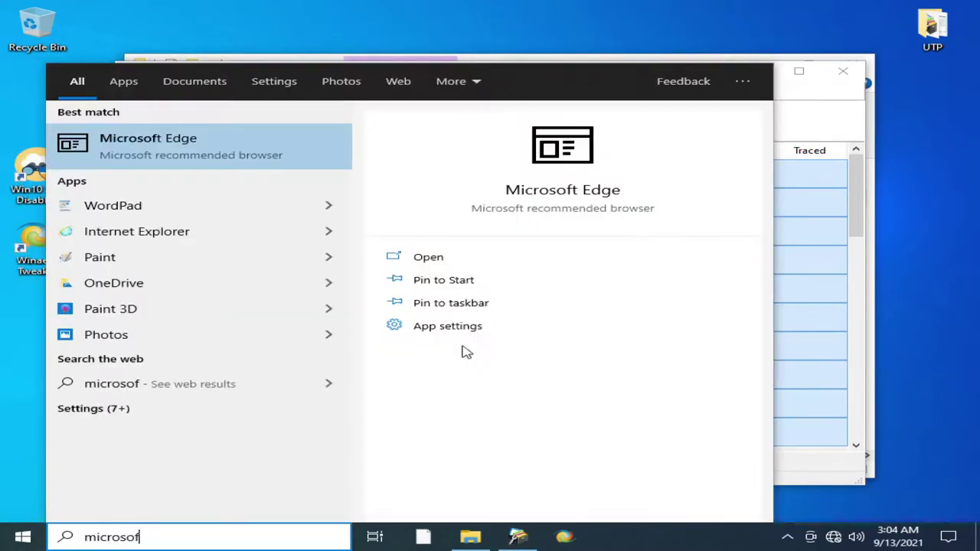
key(Return)
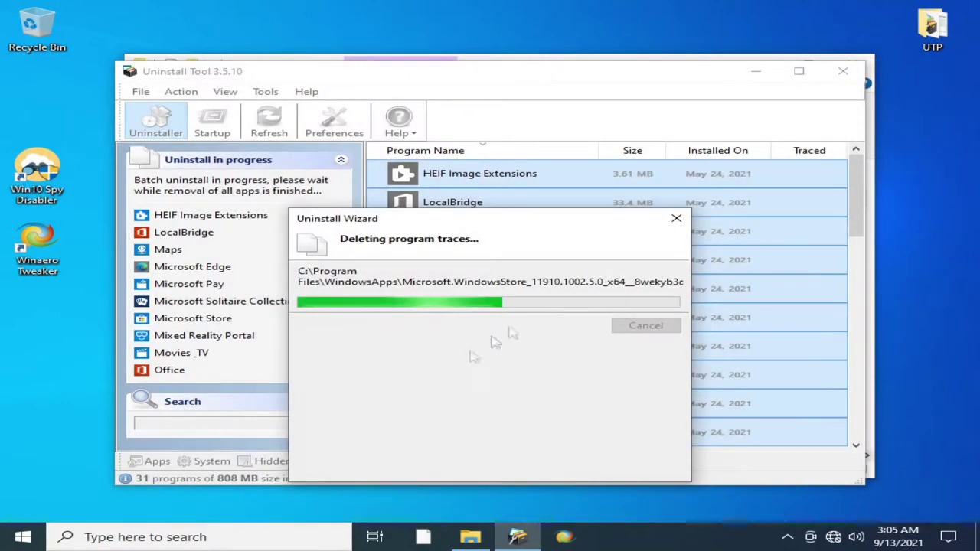
click(420, 540)
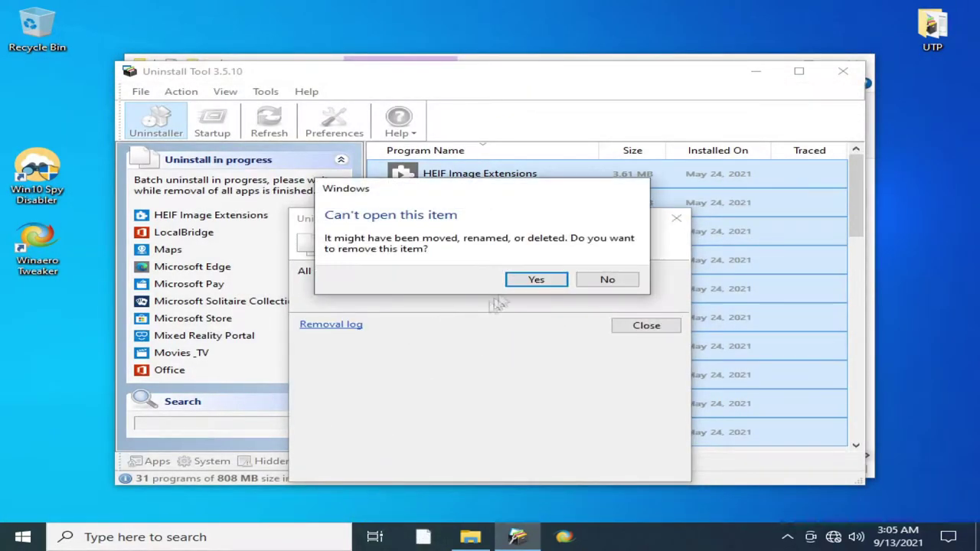
click(532, 278)
click(531, 278)
- Close the leftover-removal summary and acknowledge the files deleted on reboot
click(635, 324)
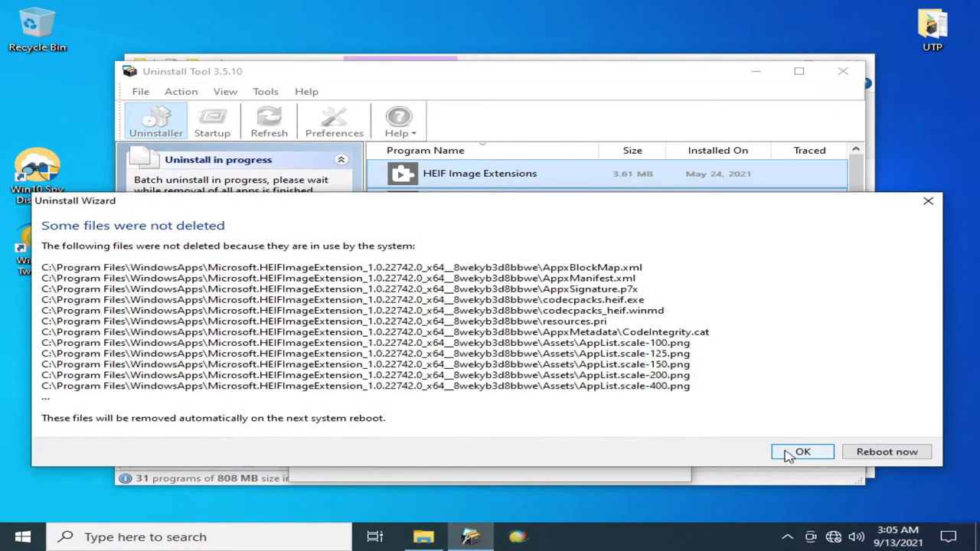
click(788, 516)
click(14, 542)
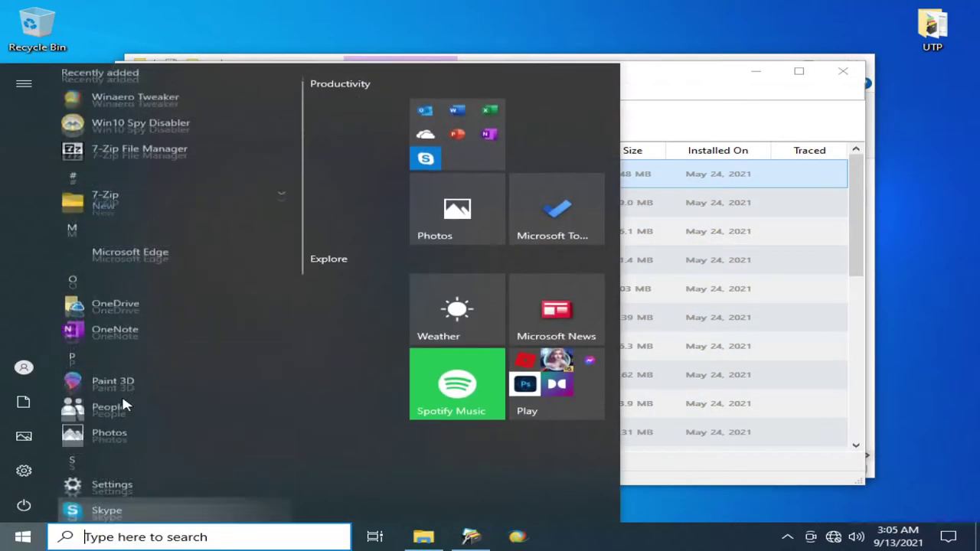
- Select OneNote, Paint 3D and People in the Store apps list
click(143, 345)
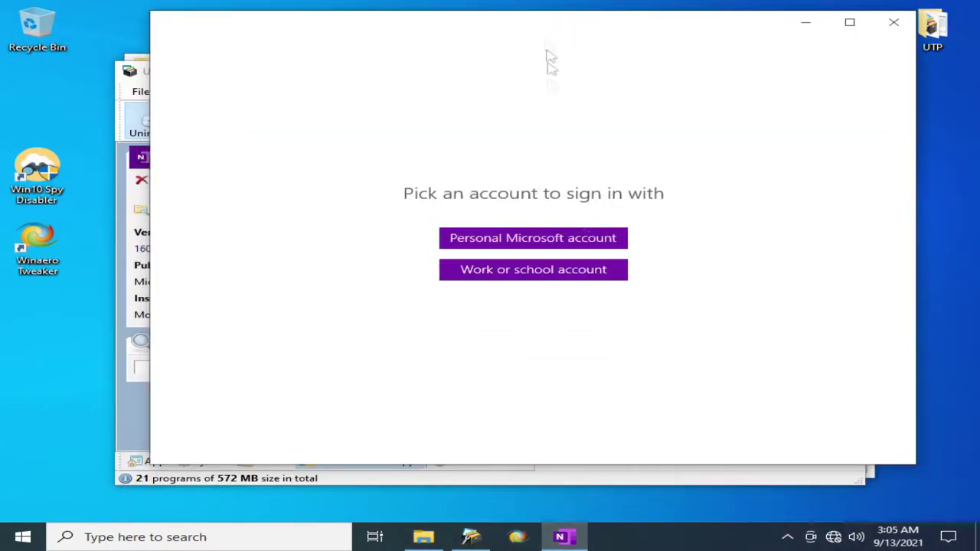
click(893, 22)
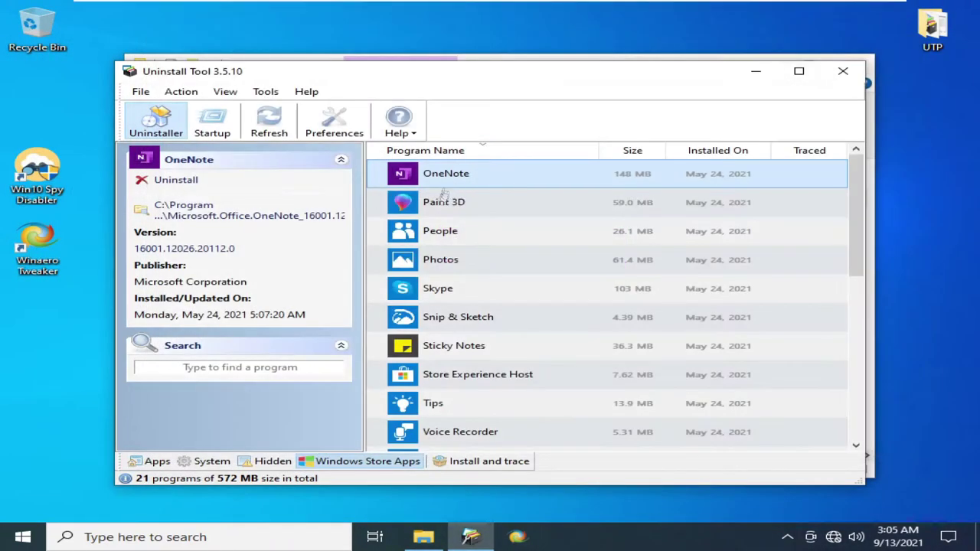
ctrl+click(444, 202)
ctrl+click(441, 230)
key(alt)
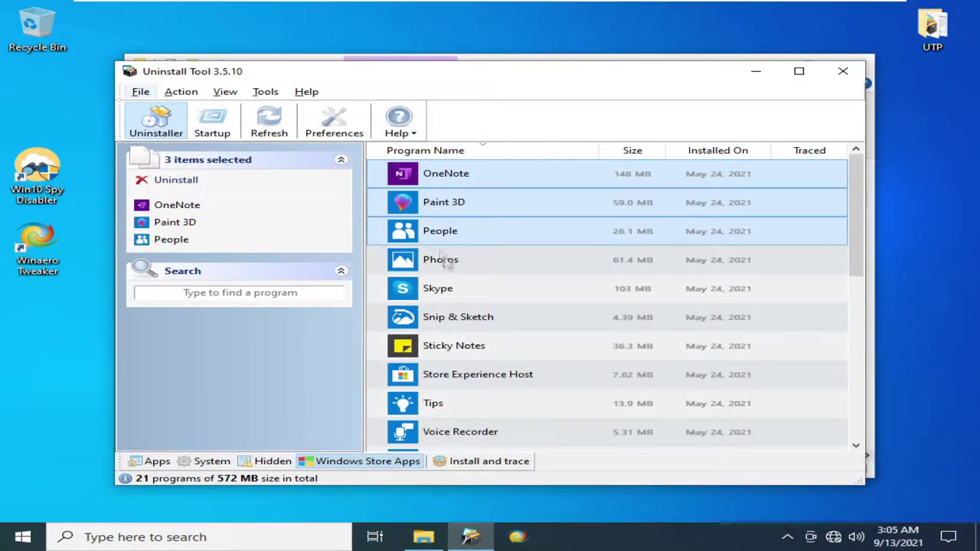
mouse_move(145, 6)
- Add Photos, Skype, Snip & Sketch, Sticky Notes, Store Experience Host, Tips, Voice Recorder and confirm uninstalling
ctrl+click(426, 259)
ctrl+click(429, 289)
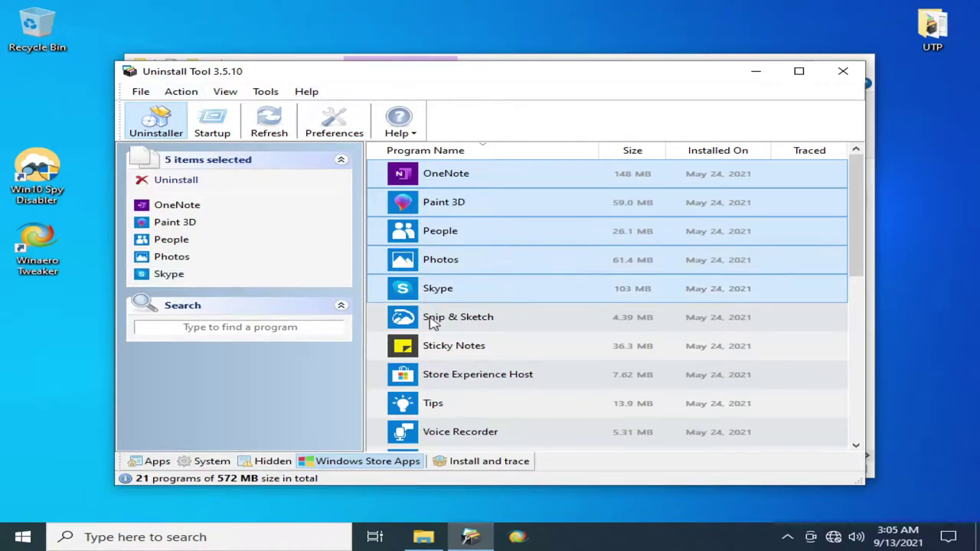
ctrl+click(431, 317)
ctrl+click(435, 346)
ctrl+click(436, 374)
ctrl+click(433, 402)
ctrl+click(437, 432)
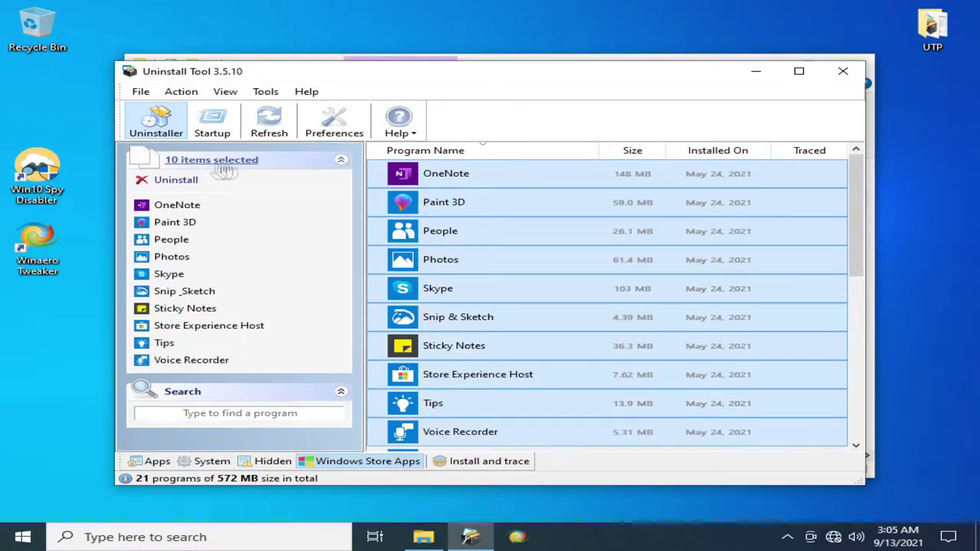
click(176, 180)
click(554, 329)
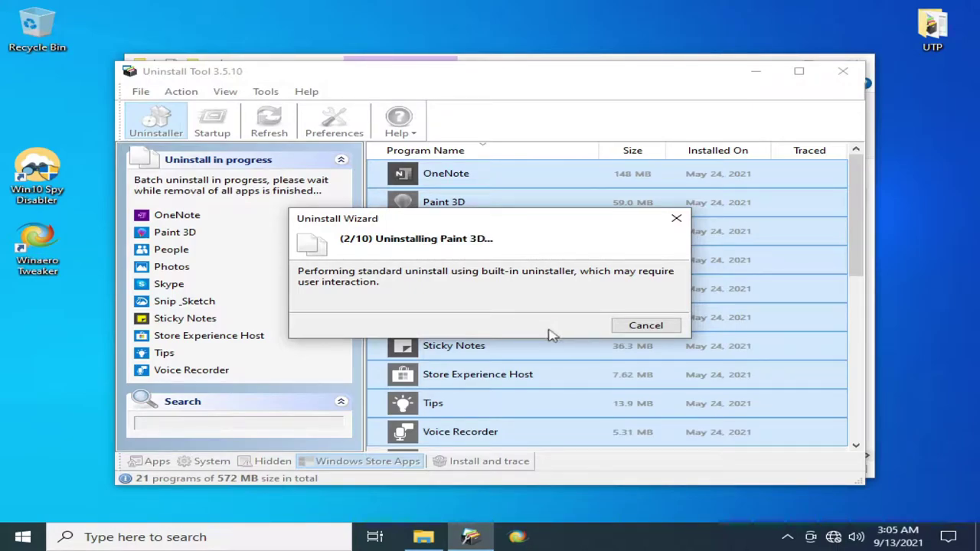
- Open the Meet Now panel and its hide option from the taskbar, then dismiss them
click(811, 538)
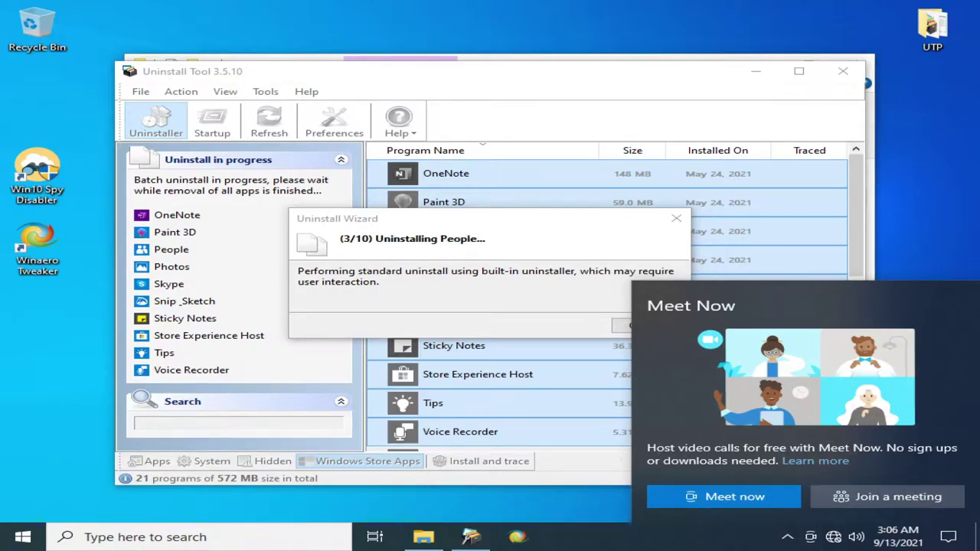
click(704, 538)
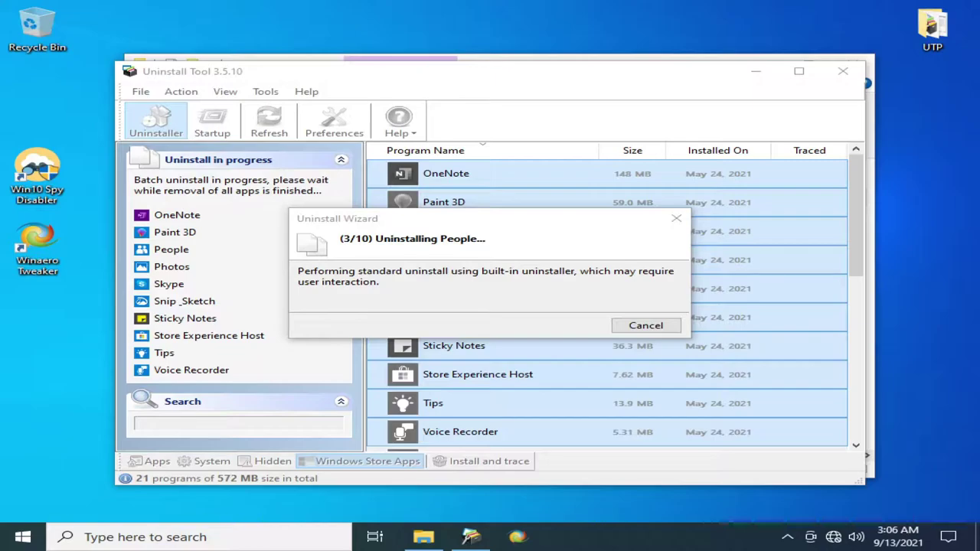
right_click(639, 536)
key(Escape)
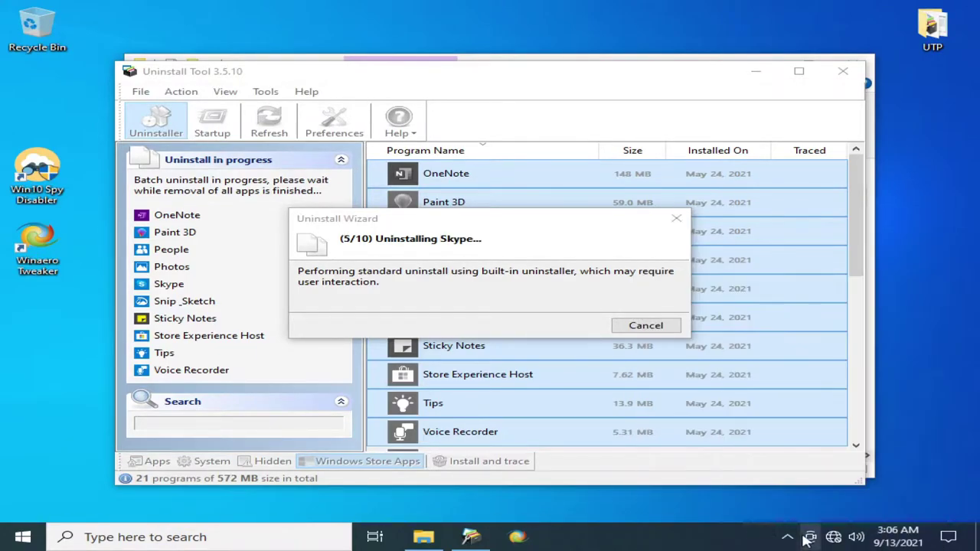
click(810, 537)
right_click(810, 537)
click(827, 519)
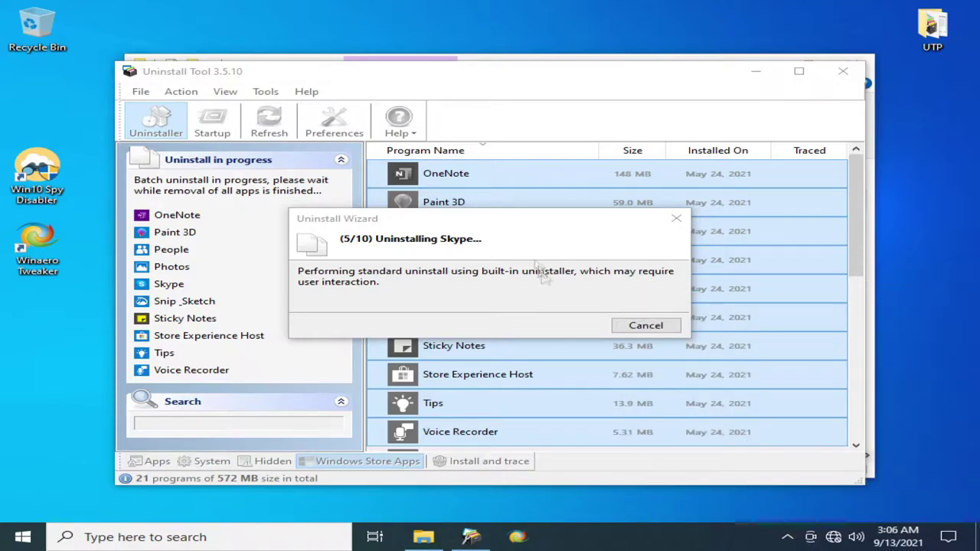
right_click(810, 537)
key(Escape)
- Reopen Meet Now and check the taskbar context menu before closing both
click(811, 537)
right_click(680, 536)
key(Escape)
click(810, 537)
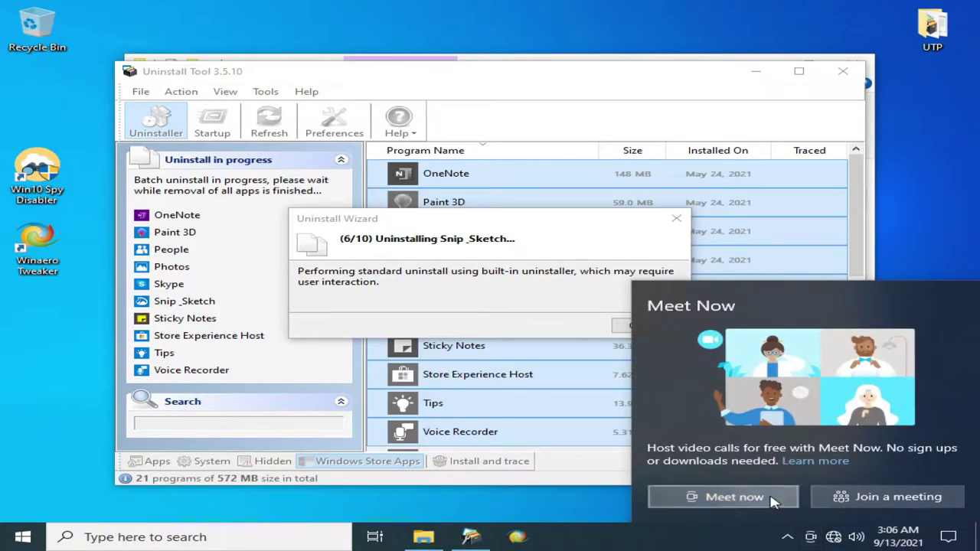
click(703, 528)
right_click(658, 536)
click(655, 545)
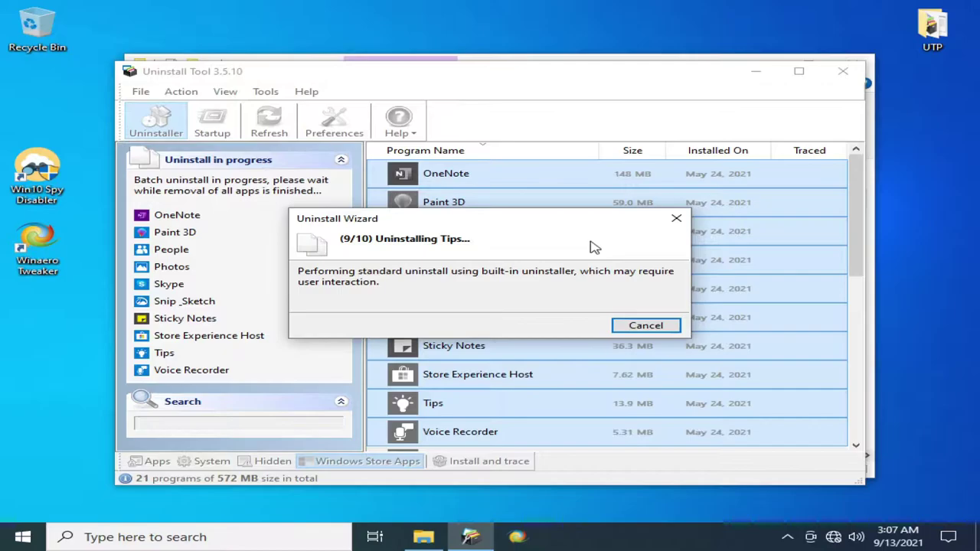
- Return to the Uninstall Wizard and delete all leftover traces, force-closing running processes
click(22, 537)
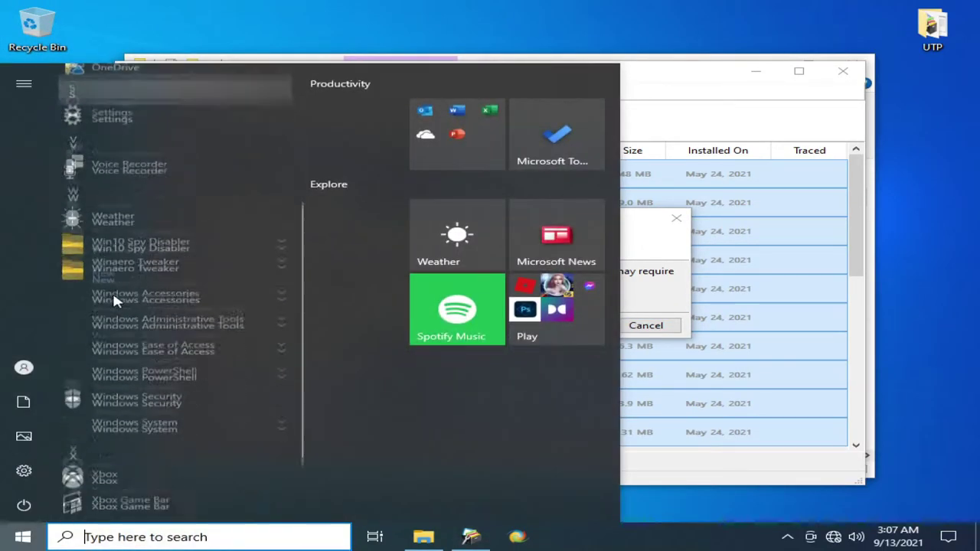
scroll(114, 299, down, 2)
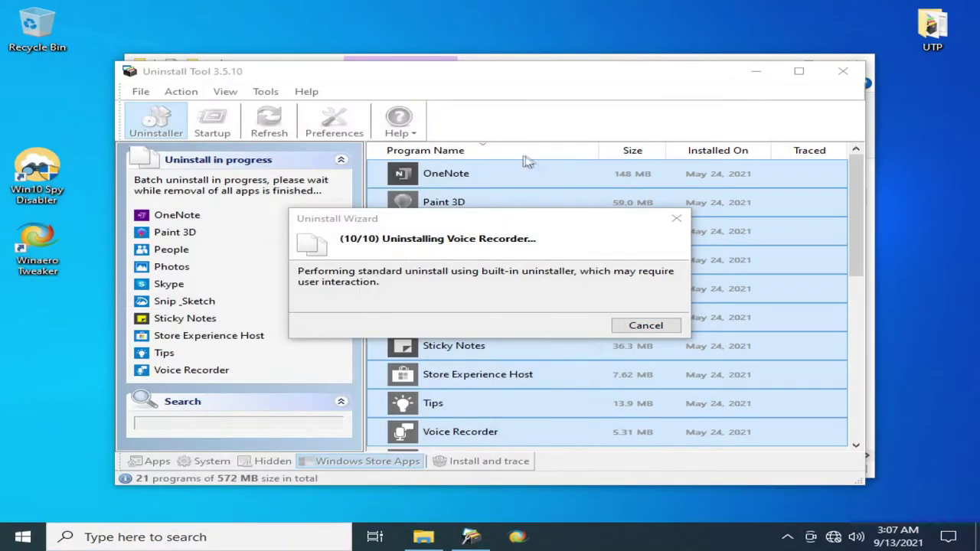
click(502, 227)
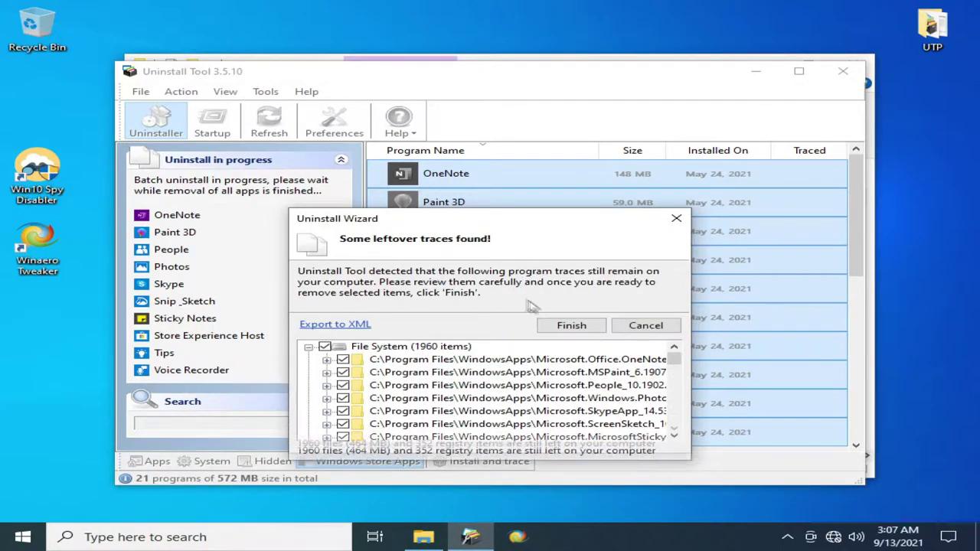
scroll(654, 383, down, 15)
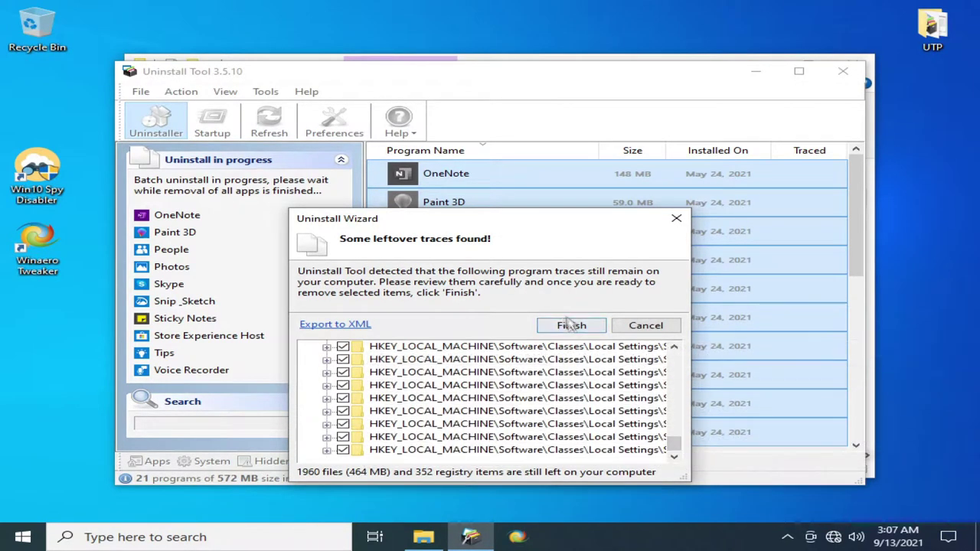
click(573, 325)
click(566, 420)
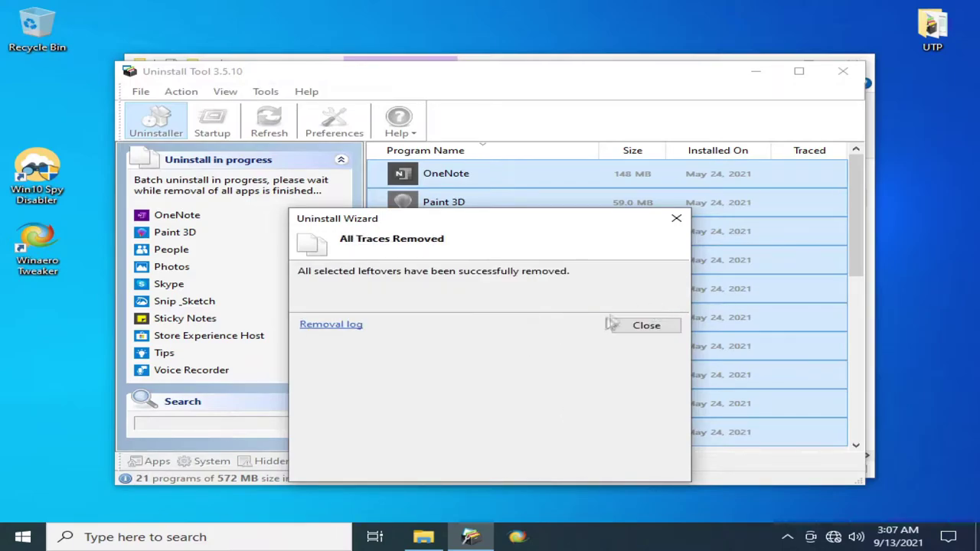
click(642, 326)
- Dismiss the reboot notice and mark Your Phone, the five Xbox apps, Webp, Web Media Extensions and Weather
click(796, 453)
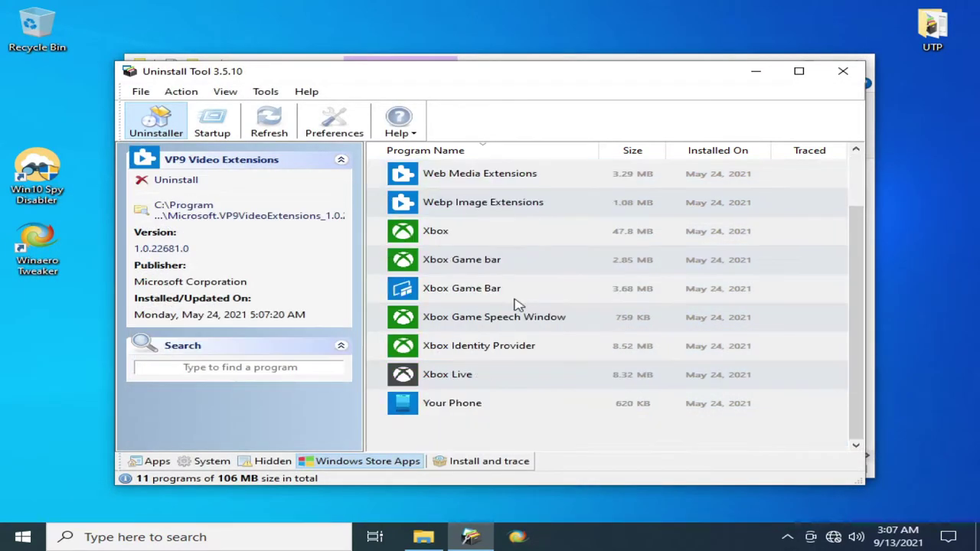
ctrl+click(460, 404)
ctrl+click(459, 374)
ctrl+click(468, 351)
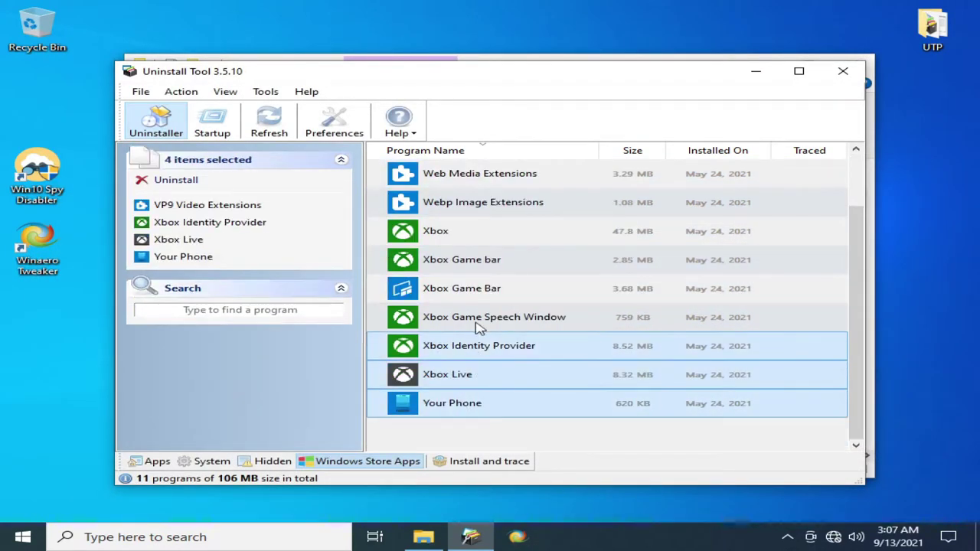
ctrl+click(482, 317)
ctrl+click(494, 289)
ctrl+click(519, 230)
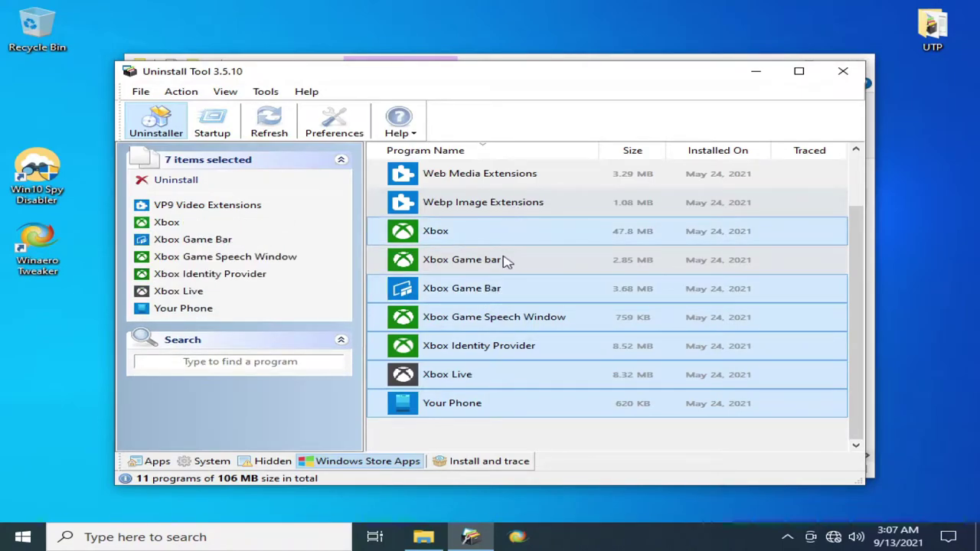
ctrl+click(507, 202)
ctrl+click(490, 175)
scroll(508, 210, up, 1)
ctrl+click(508, 204)
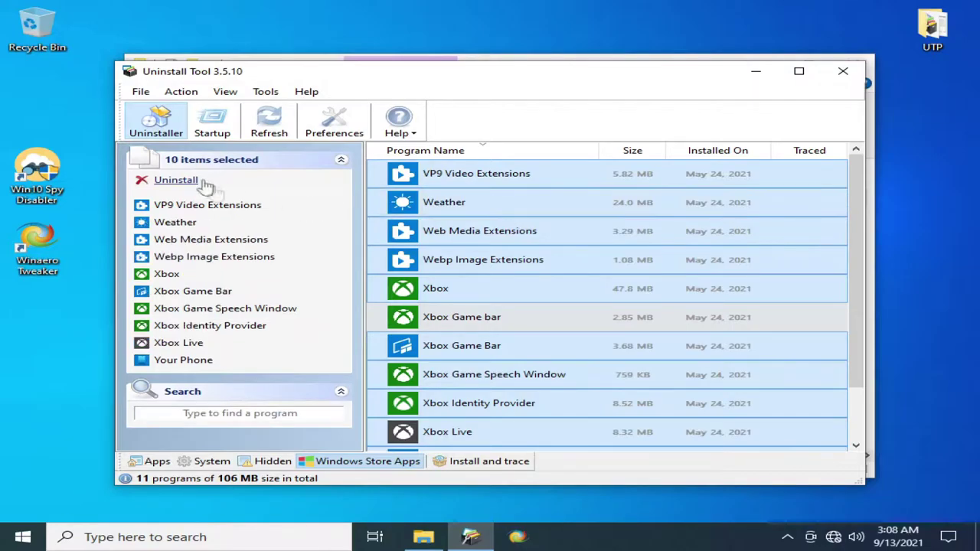
- Start uninstalling the ten chosen apps and bring the wizard back into focus
click(176, 180)
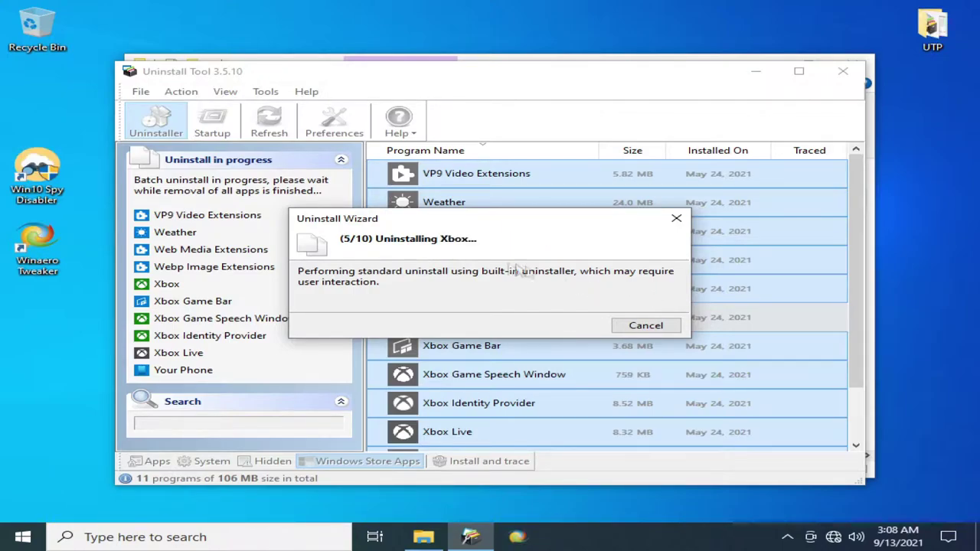
click(23, 537)
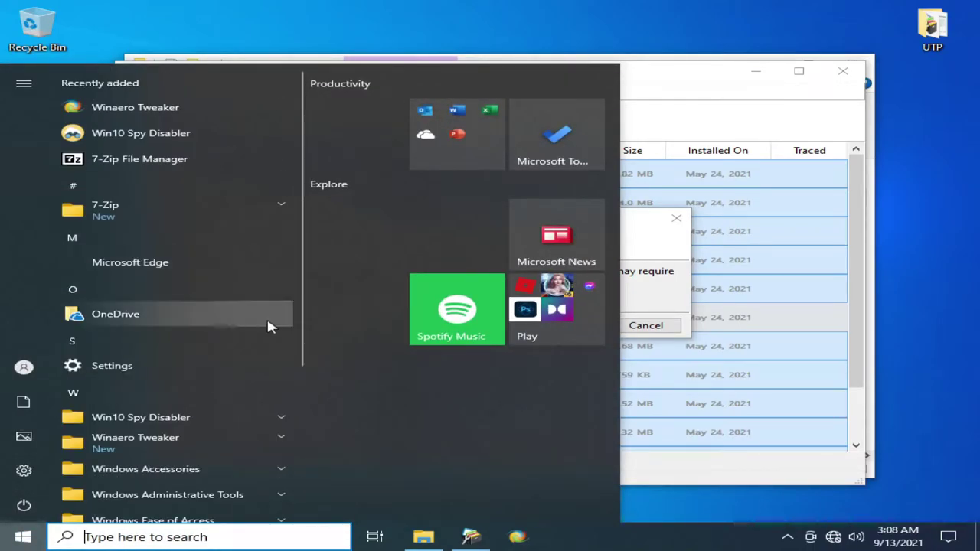
key(Escape)
right_click(489, 226)
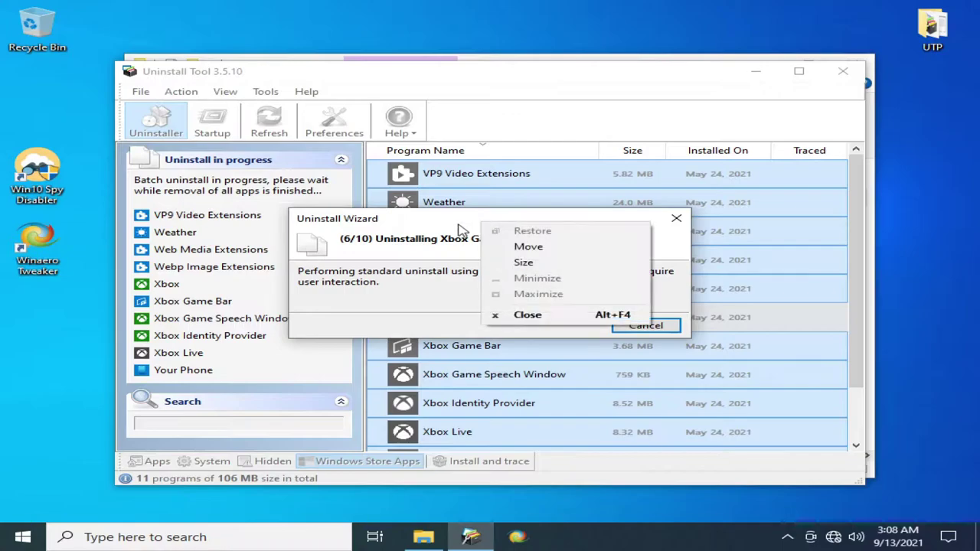
right_click(495, 225)
click(496, 225)
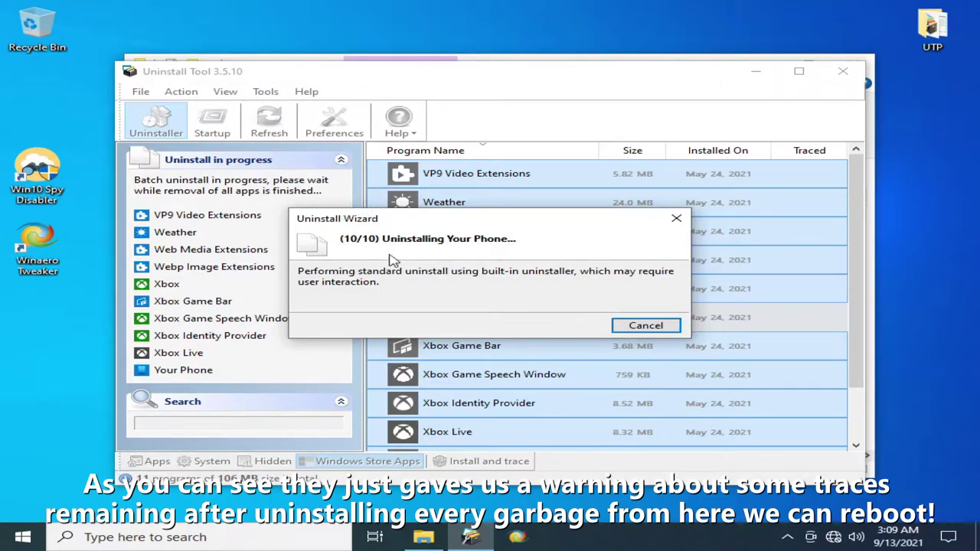
- Delete the leftover traces for the batch and for Xbox Game bar, acknowledging reboot notices
click(571, 325)
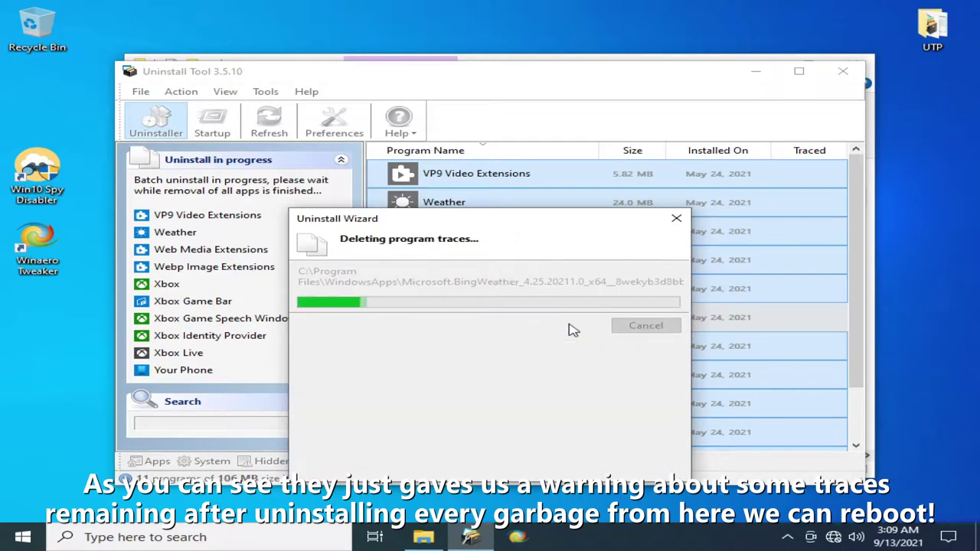
click(627, 327)
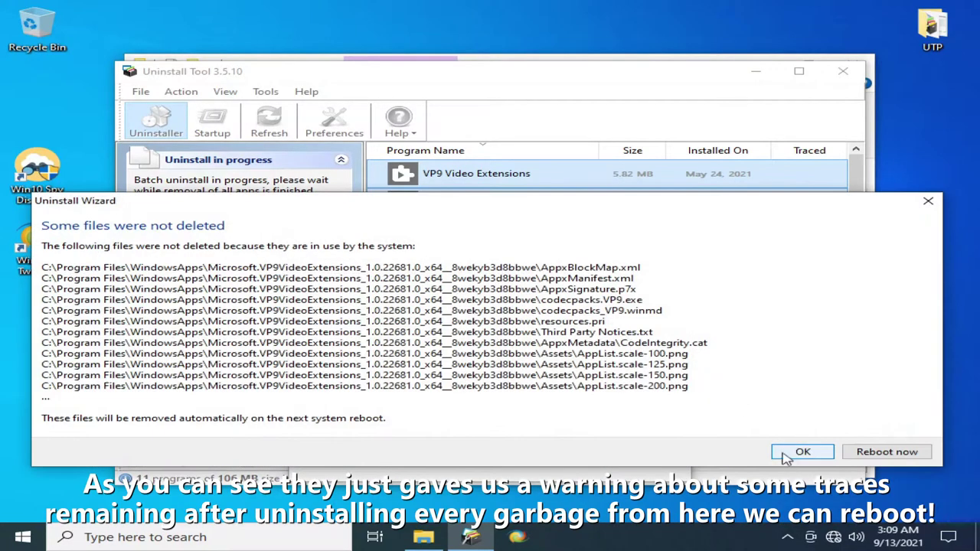
click(800, 452)
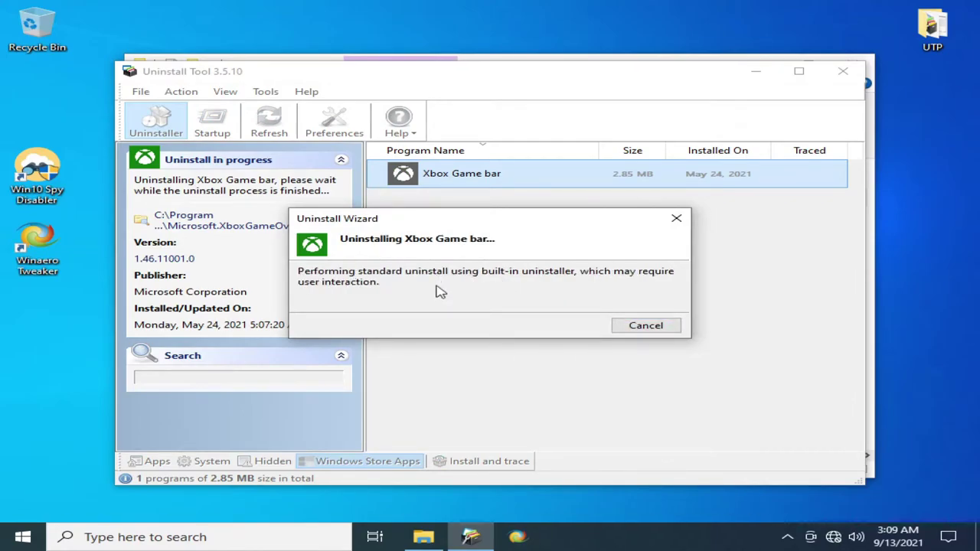
click(576, 326)
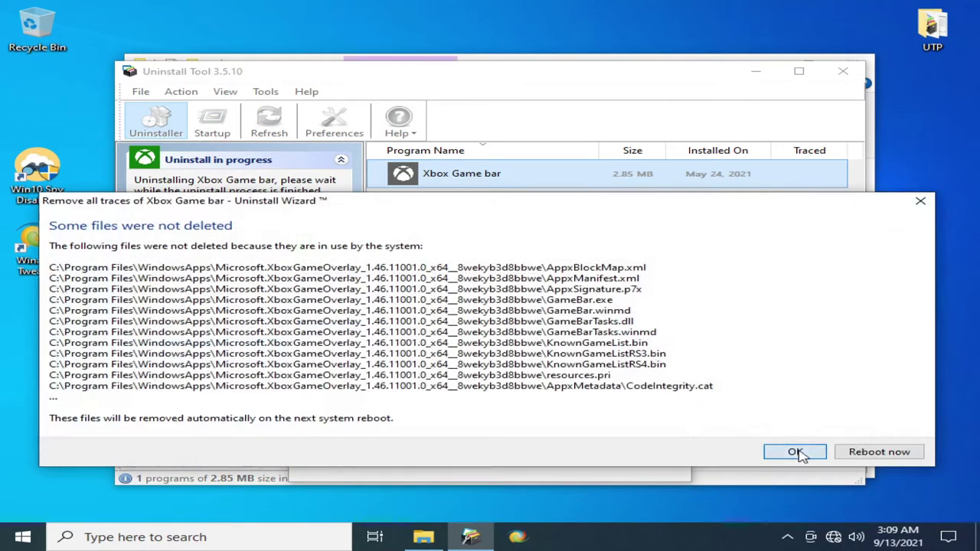
click(801, 451)
click(843, 72)
- Close Uninstall Tool, then unpin the Outlook tile and the whole Productivity folder from Start
click(3, 532)
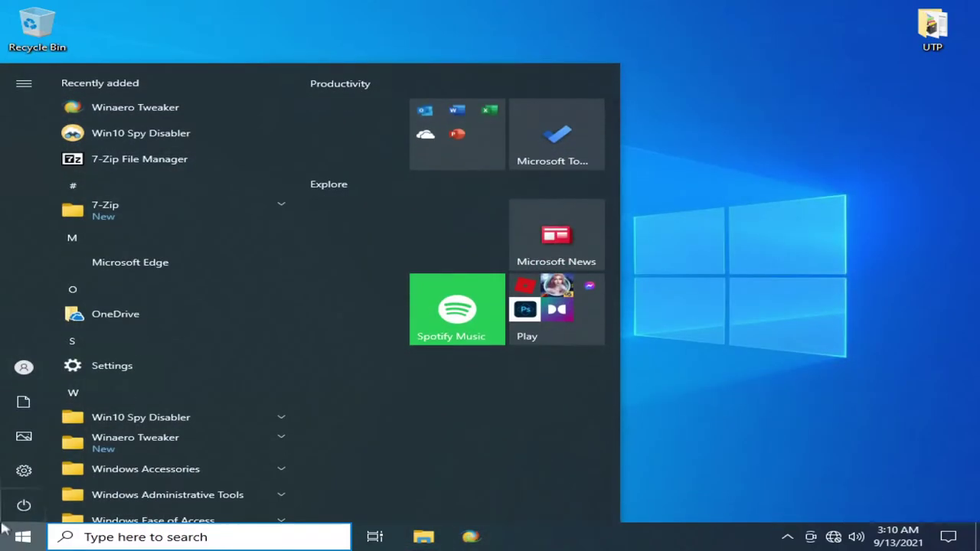
right_click(455, 143)
click(430, 165)
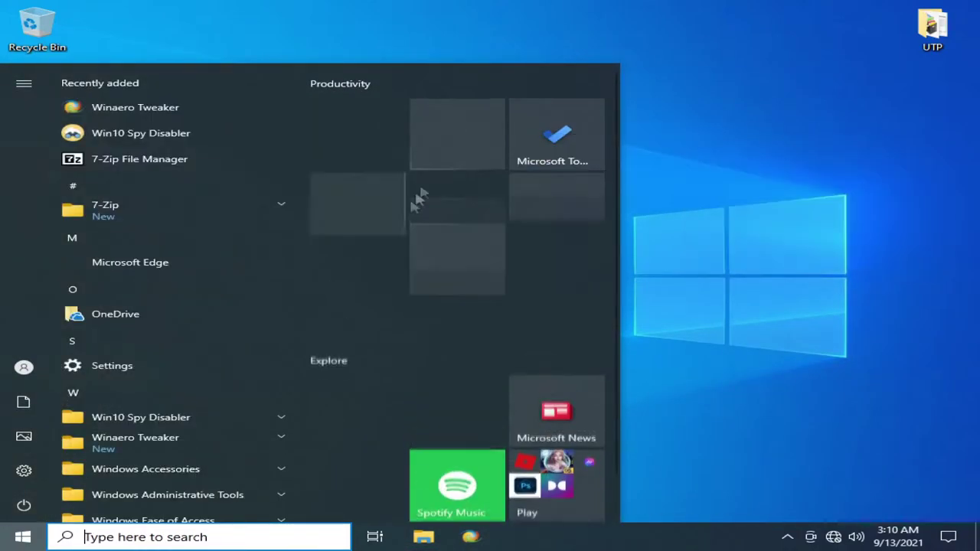
right_click(455, 139)
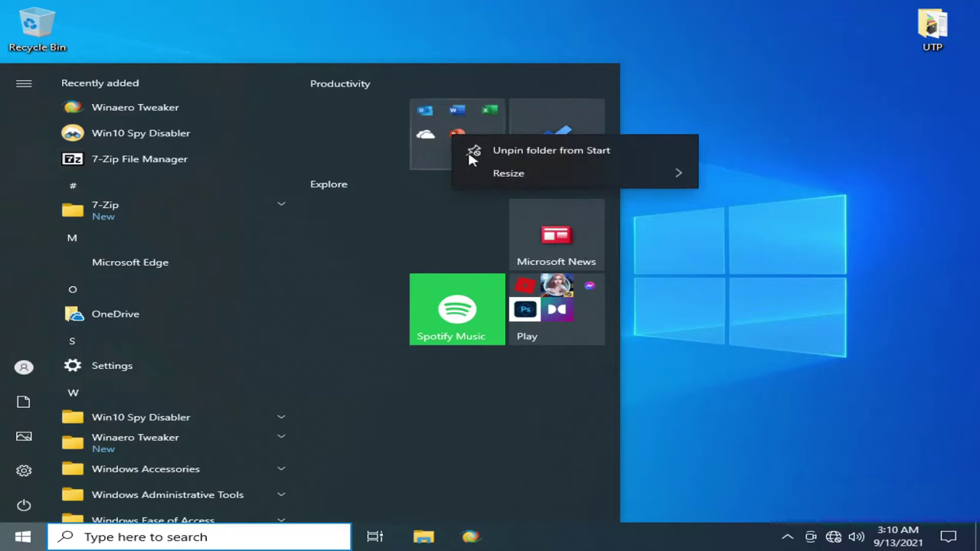
click(435, 165)
click(435, 165)
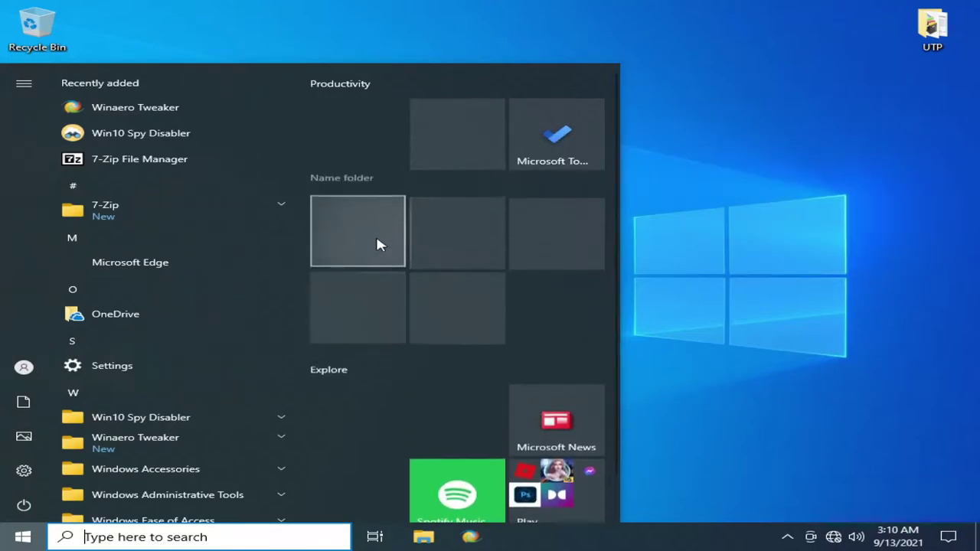
right_click(354, 236)
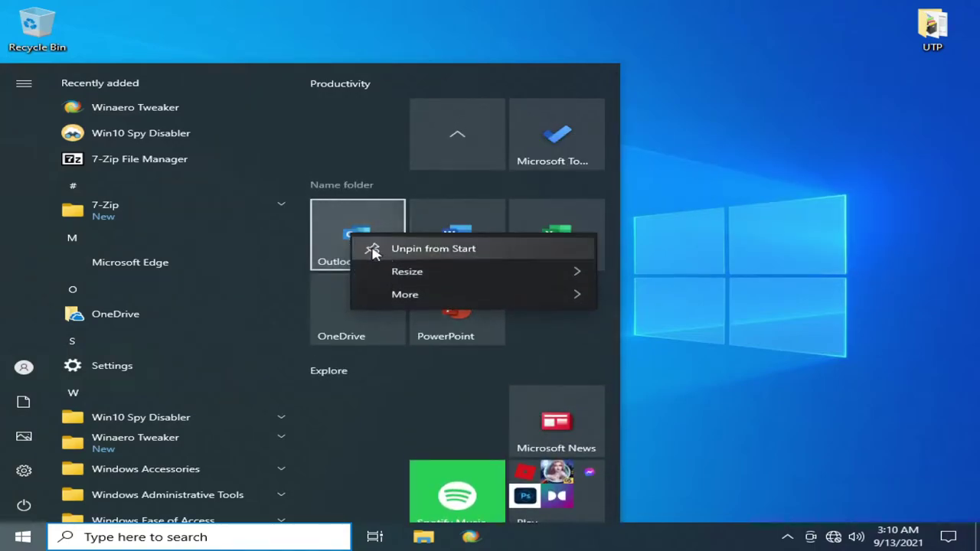
click(465, 251)
right_click(464, 246)
click(462, 155)
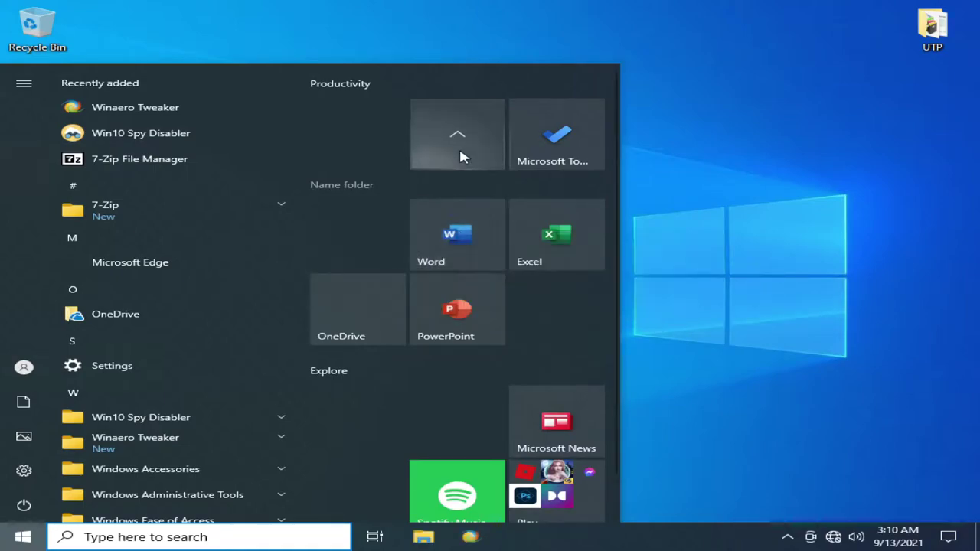
right_click(462, 160)
click(488, 164)
- Uninstall Microsoft To Do and Microsoft News from their Start tiles
right_click(546, 142)
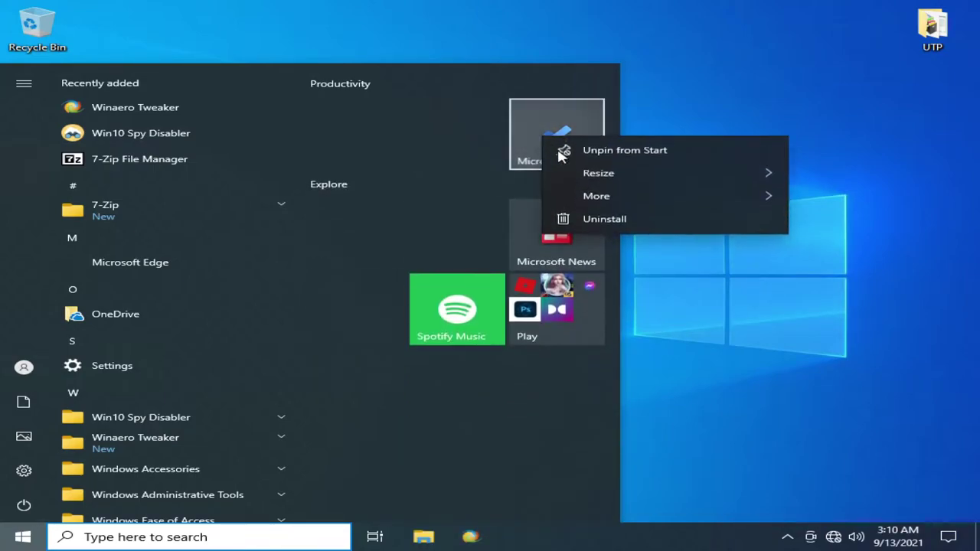
click(617, 220)
click(631, 75)
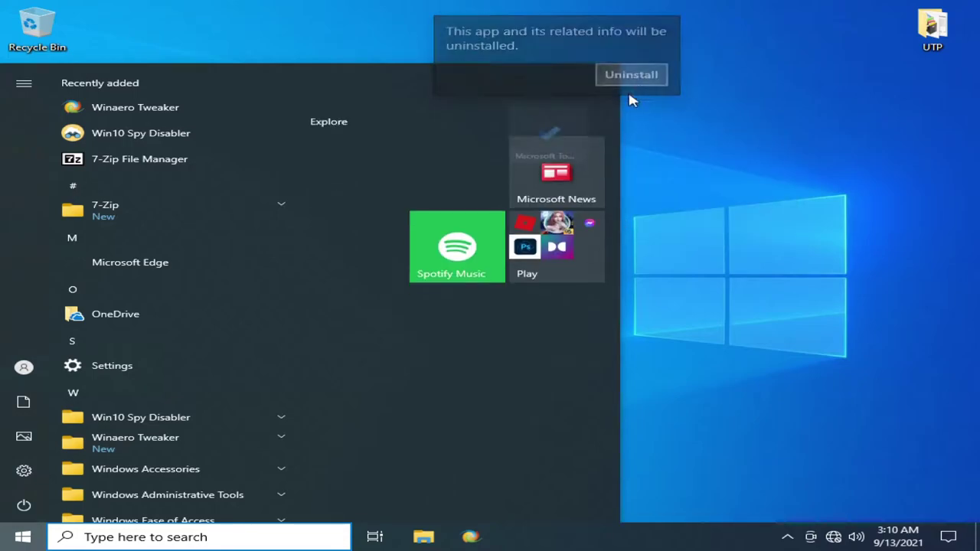
right_click(552, 137)
click(601, 226)
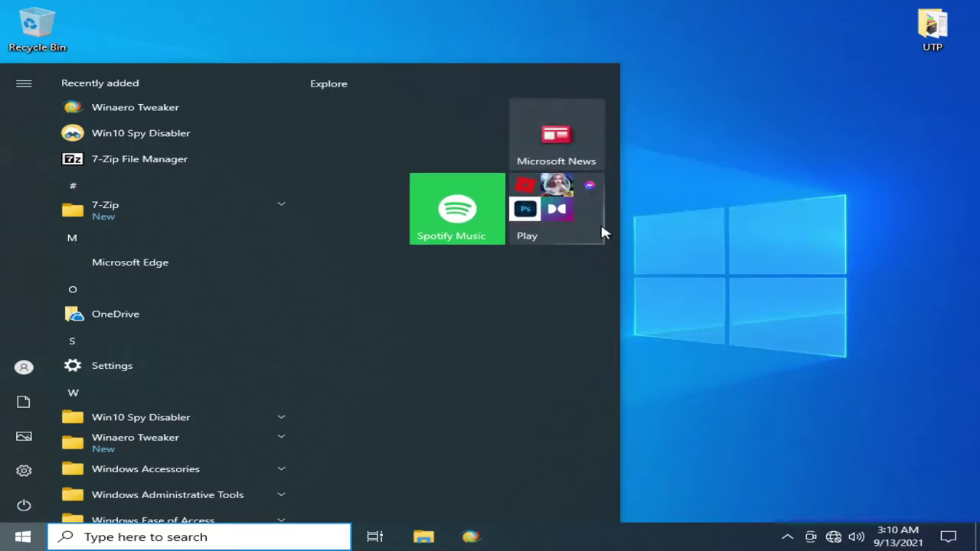
click(629, 75)
- Uninstall Spotify Music from its Start tile
right_click(477, 152)
click(468, 140)
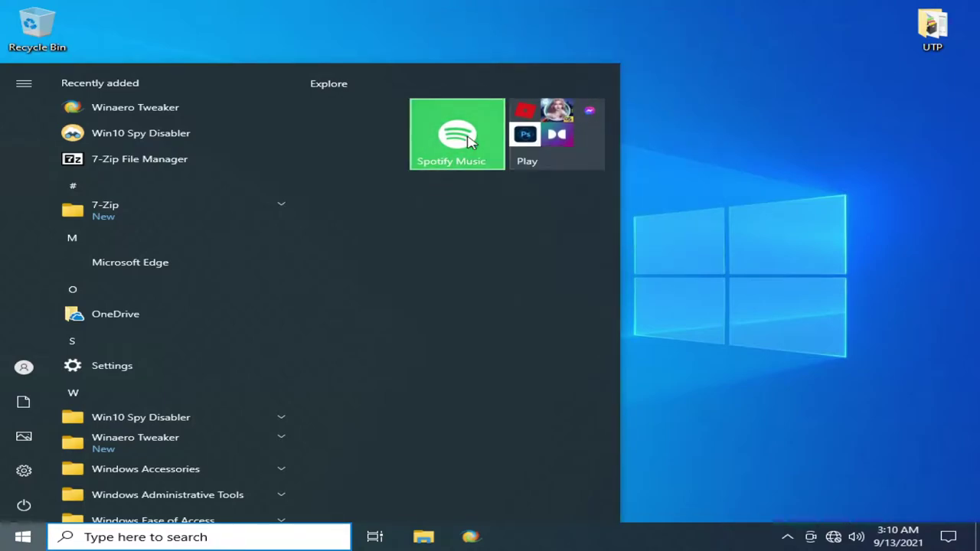
right_click(450, 135)
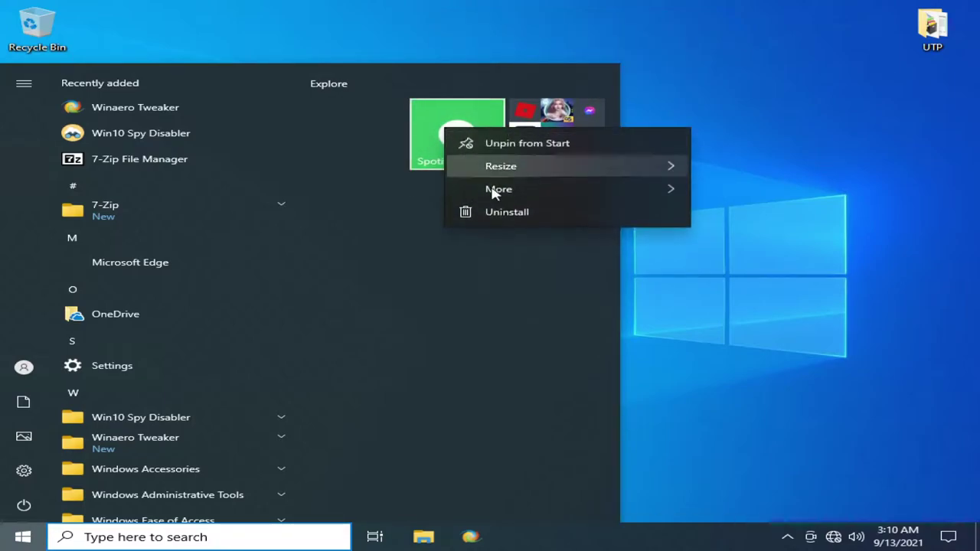
click(515, 216)
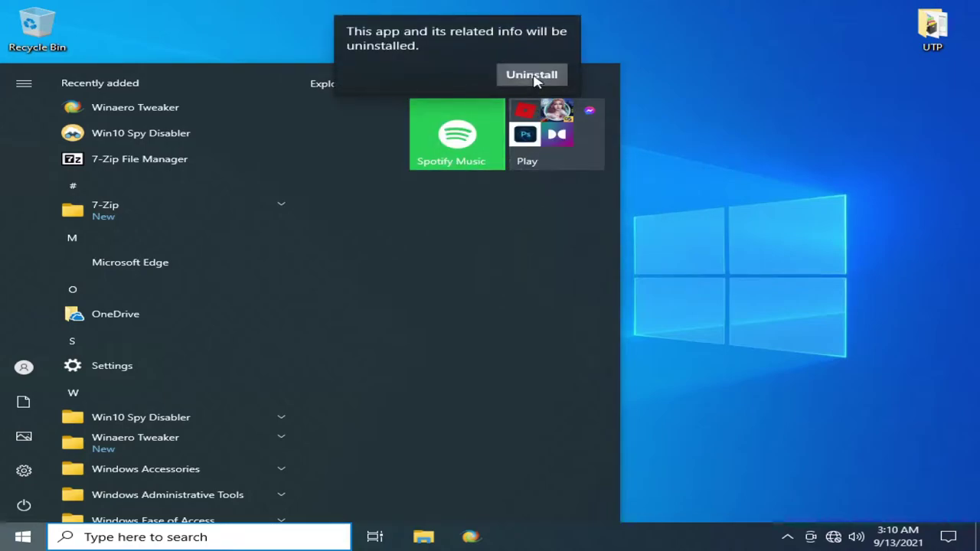
click(533, 75)
- Expand the Play folder and uninstall Roblox and Messenger
click(538, 144)
right_click(366, 230)
click(424, 312)
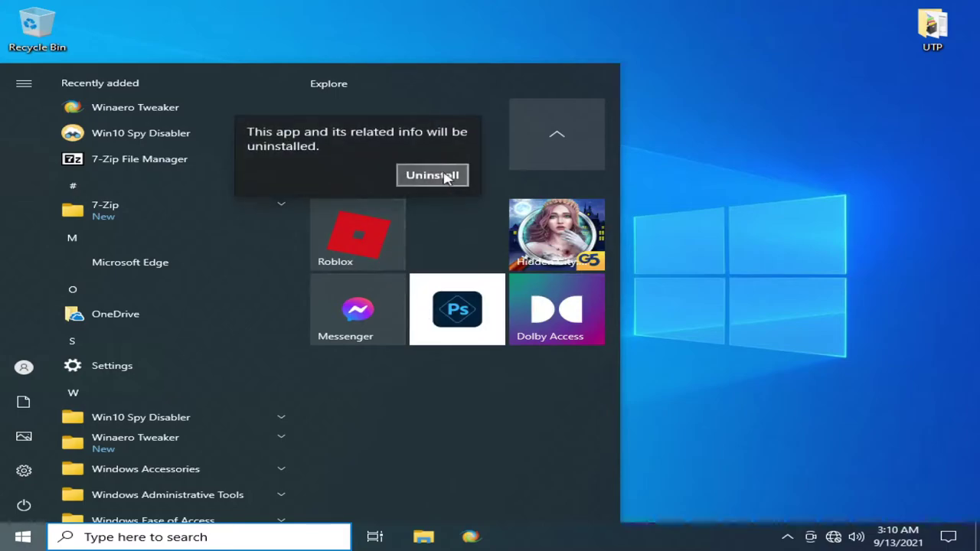
click(449, 177)
right_click(381, 291)
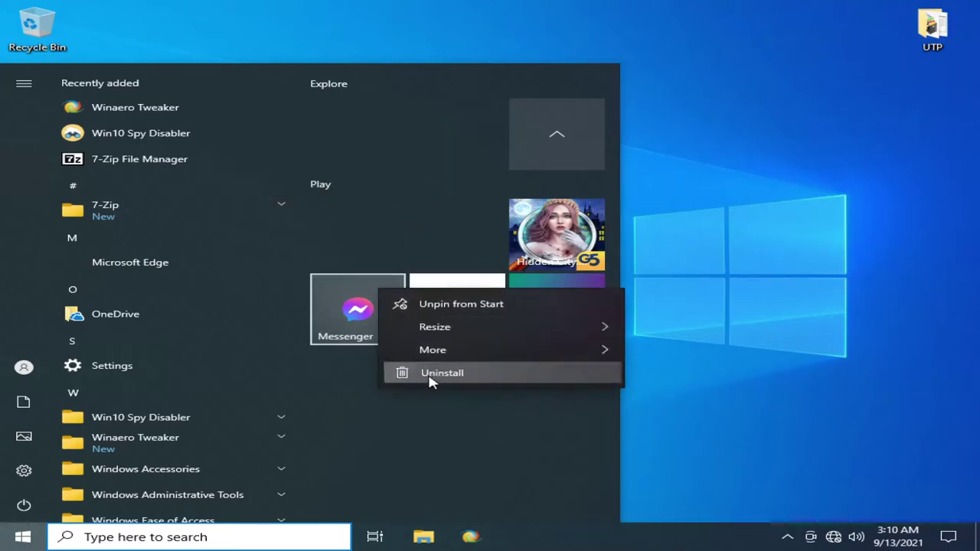
click(429, 375)
click(433, 250)
- Uninstall Photoshop, Hidden City and Dolby Access, leaving the Start menu with no tiles
right_click(458, 315)
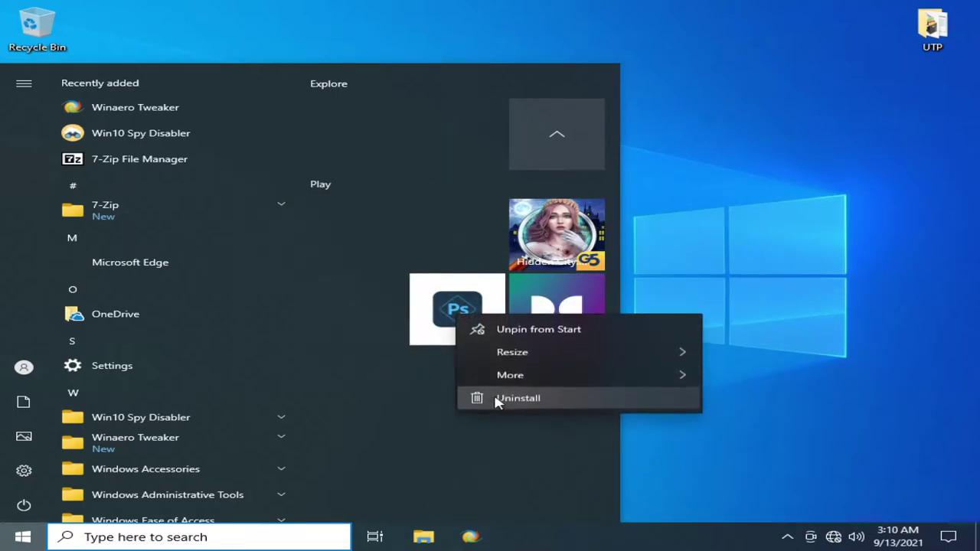
click(495, 398)
click(531, 252)
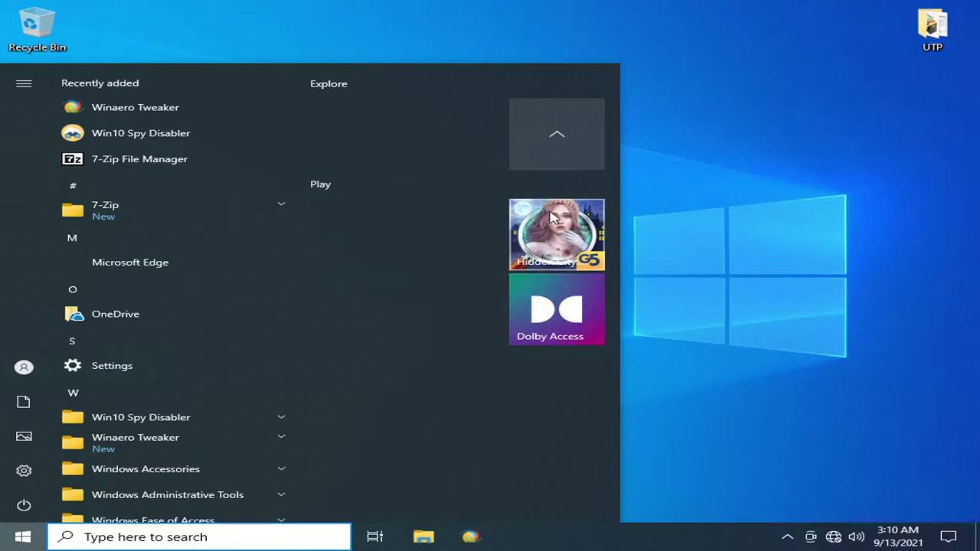
right_click(528, 242)
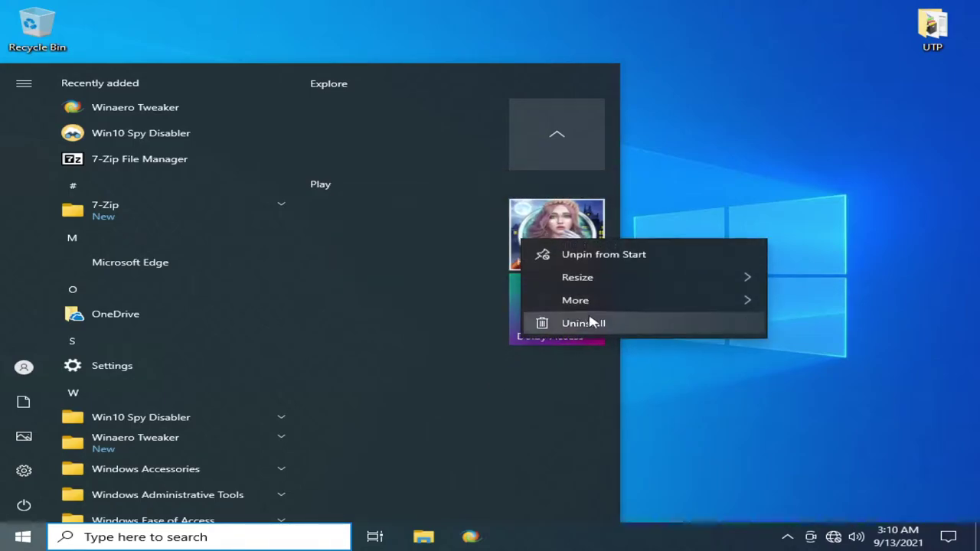
click(590, 319)
click(624, 176)
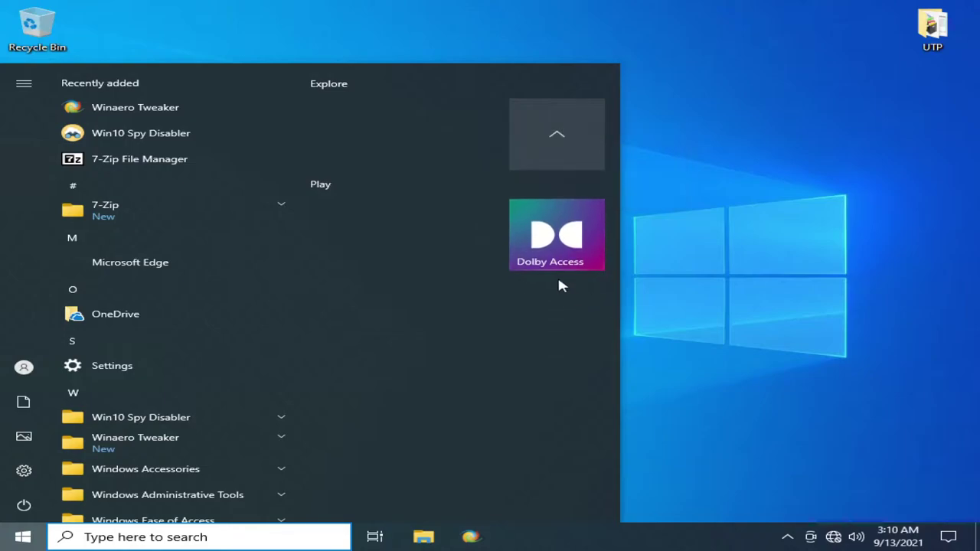
right_click(542, 224)
right_click(542, 211)
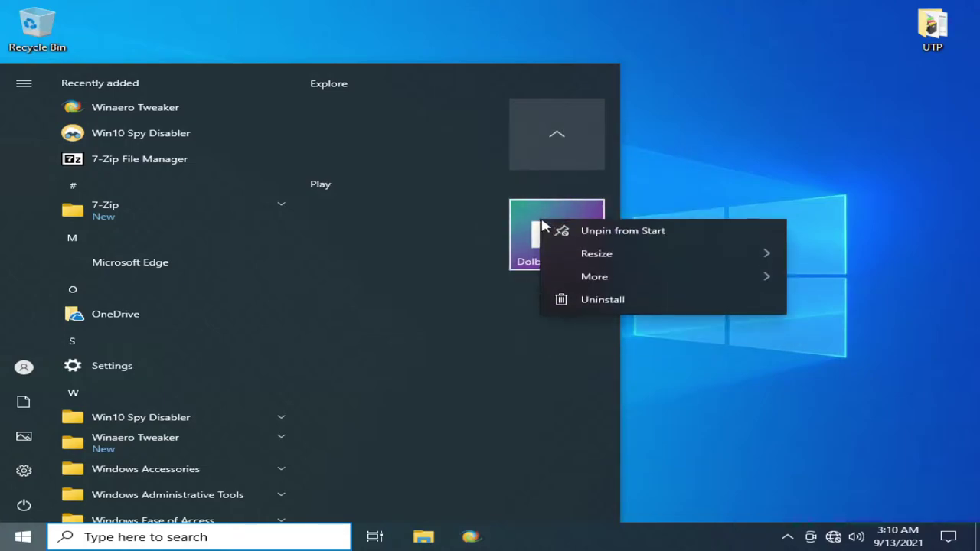
click(594, 304)
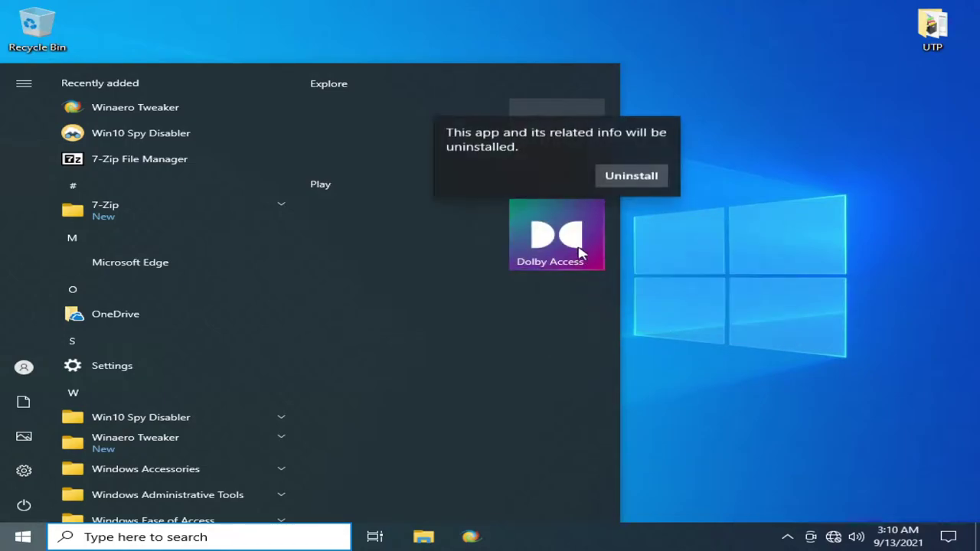
click(610, 187)
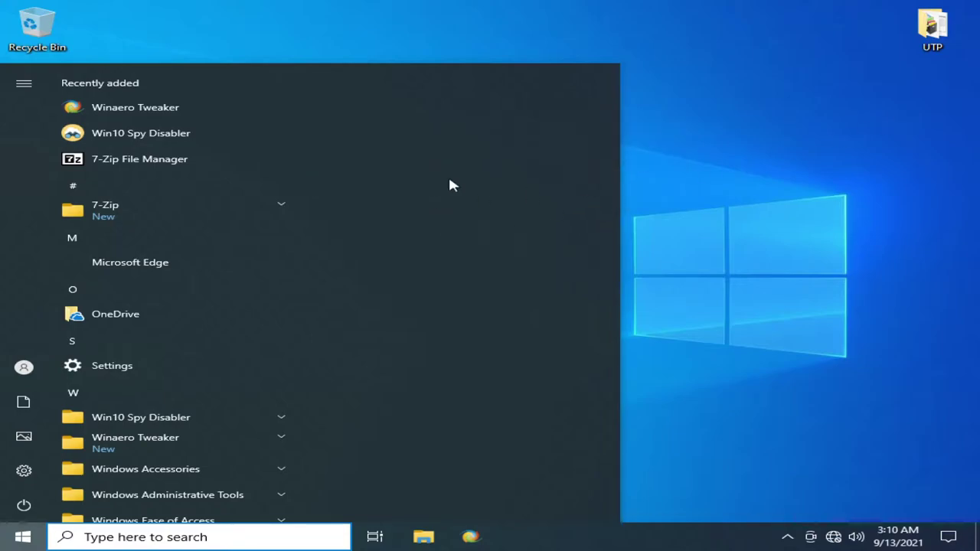
click(702, 238)
click(23, 537)
- Restart Windows from the Start menu's Power options
click(24, 506)
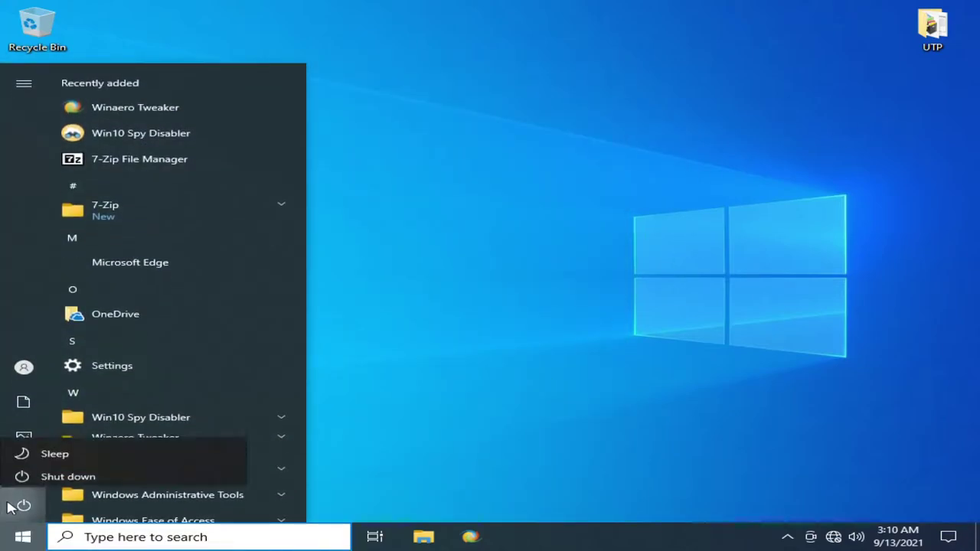
click(33, 471)
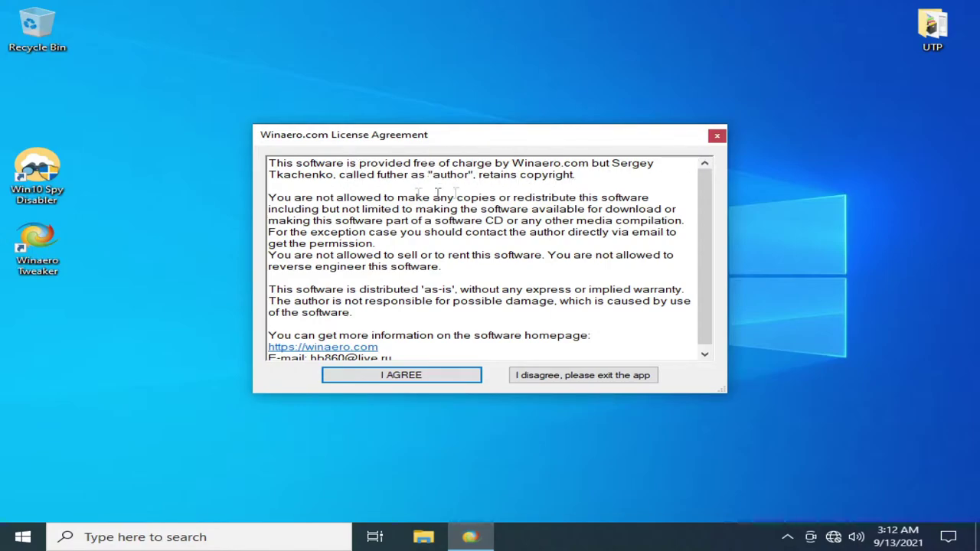
- Accept the Winaero license agreement and let the tweaker run as administrator
scroll(460, 291, down, 1)
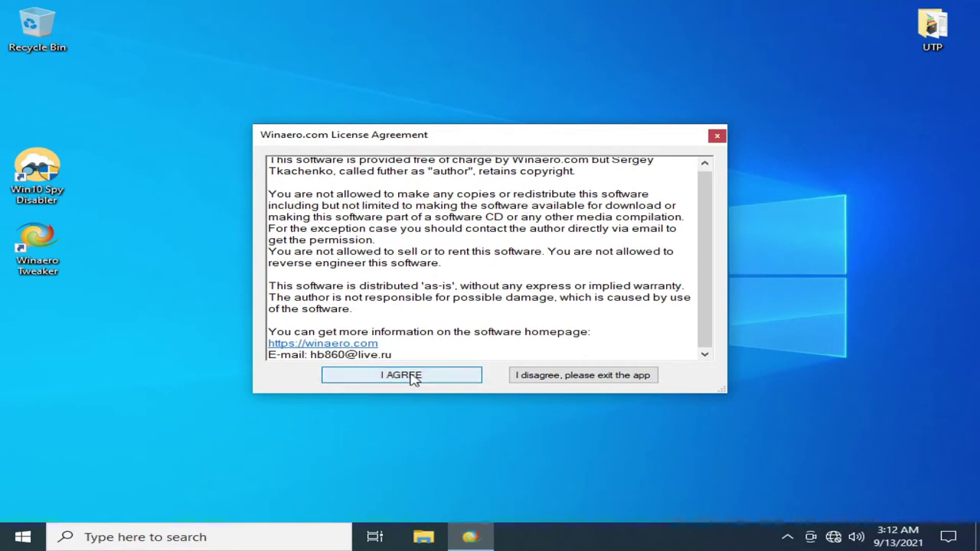
click(406, 376)
click(394, 378)
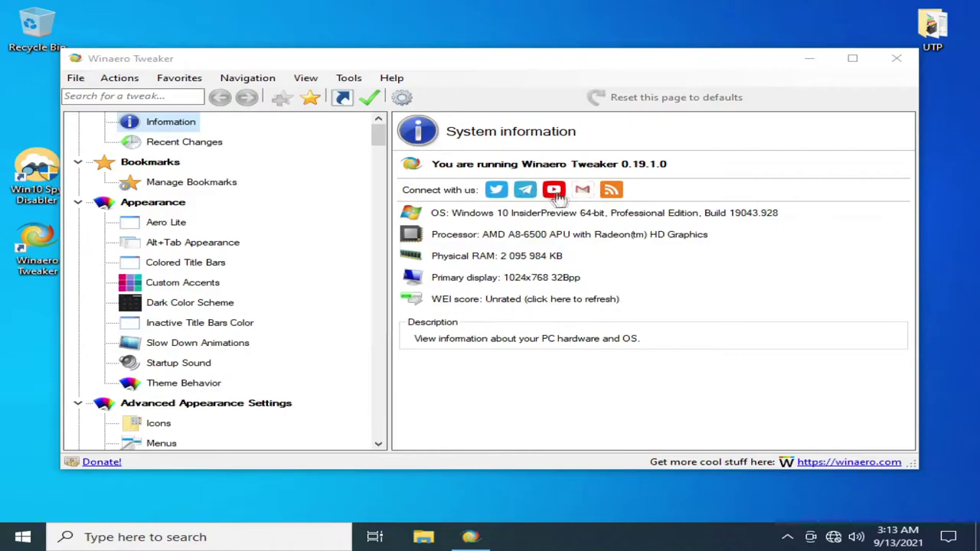
- Browse Recent Changes, Manage Bookmarks and Aero Lite, reaching the Alt+Tab Appearance settings
click(183, 144)
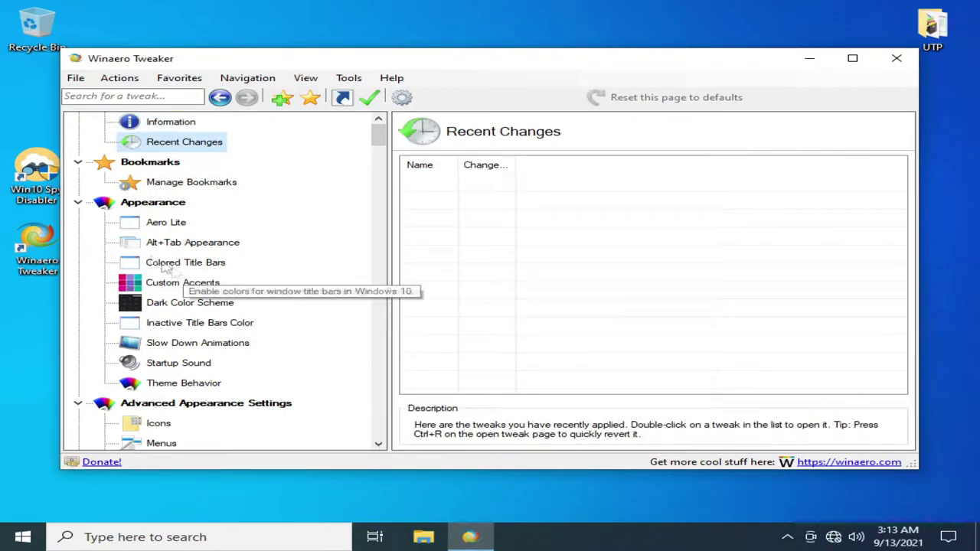
click(192, 184)
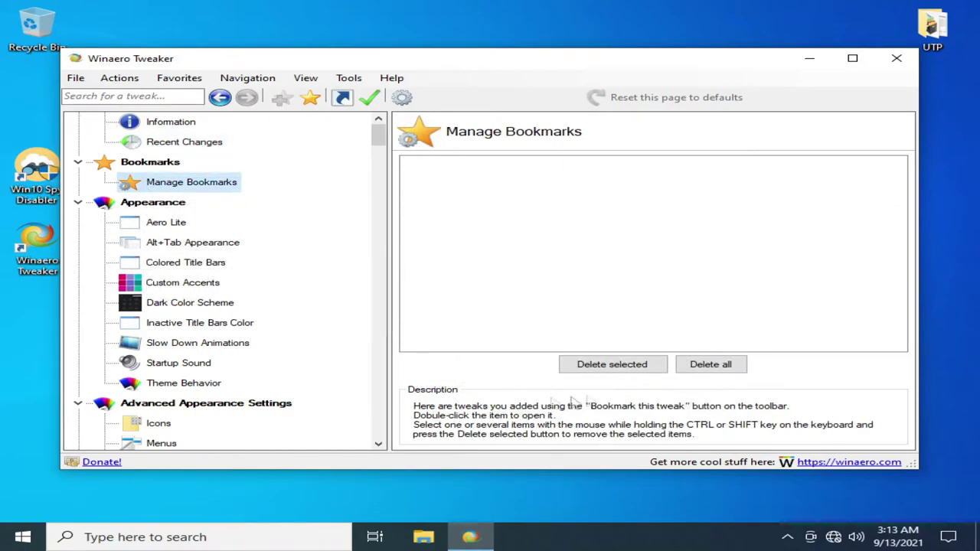
click(161, 223)
scroll(157, 243, down, 1)
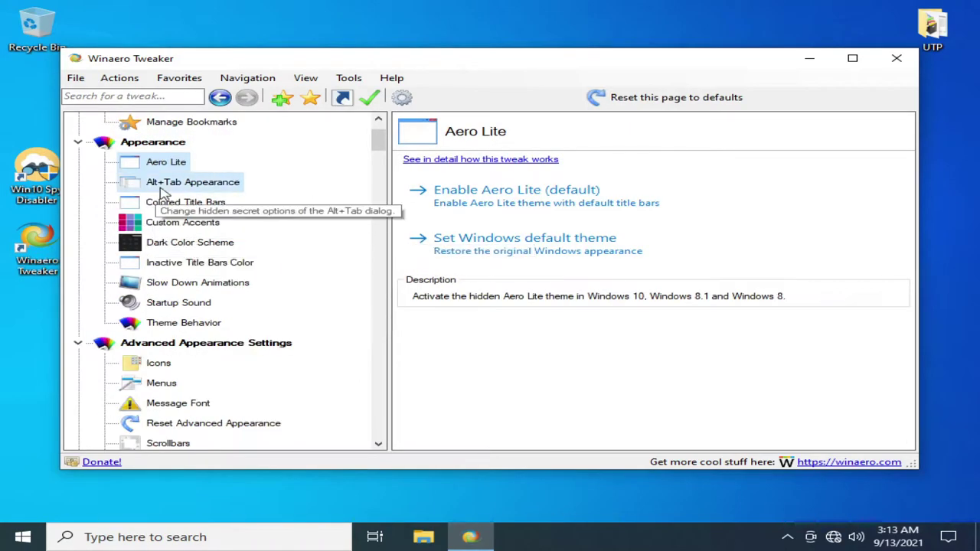
click(164, 188)
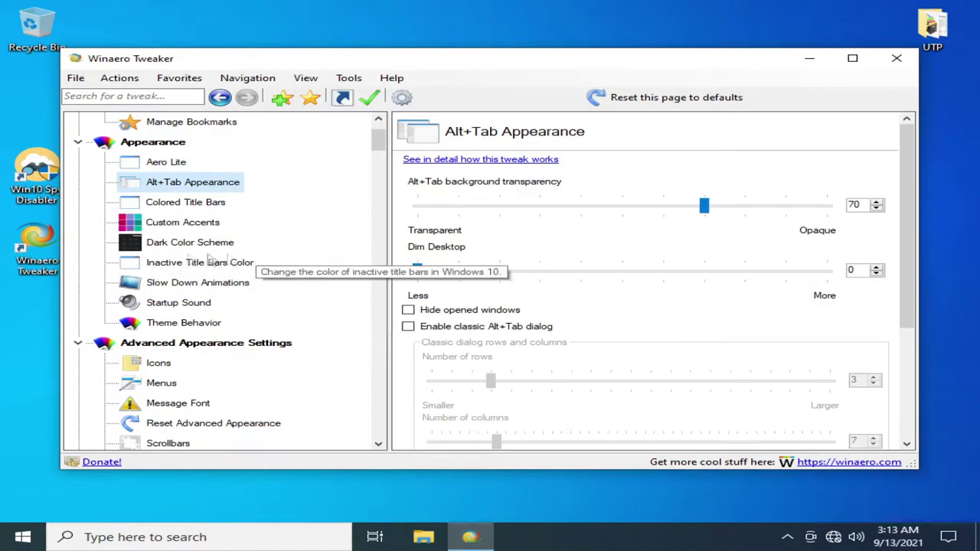
- Disable all ads in Windows 10 through Ads and Unwanted Apps, postponing the reboot
click(167, 329)
scroll(157, 335, down, 3)
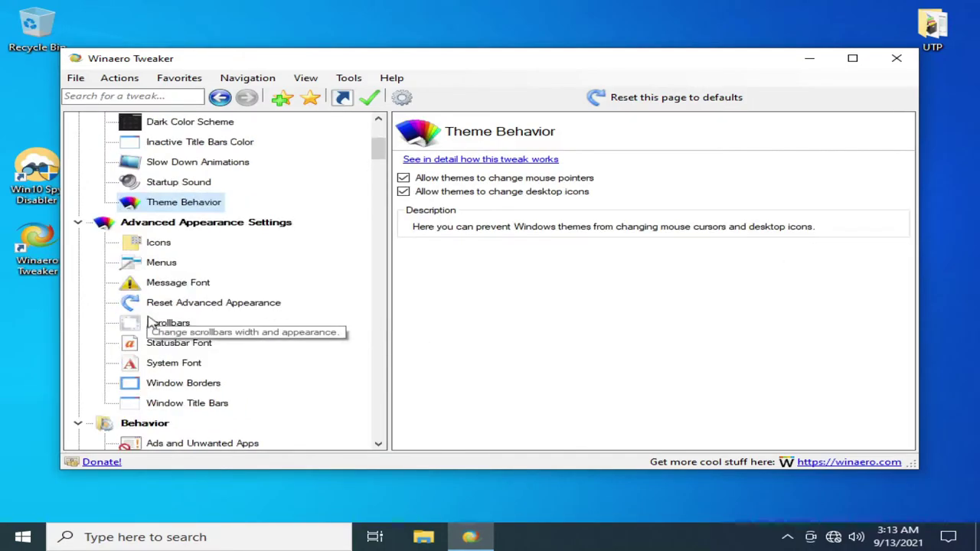
click(304, 379)
click(408, 179)
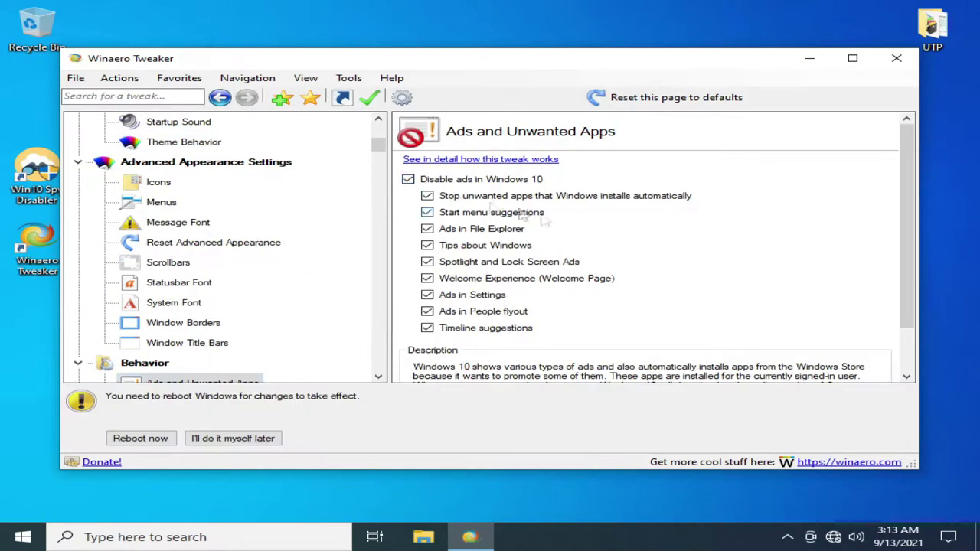
click(214, 441)
- Turn off driver updates via Windows Update, postponing the reboot
scroll(153, 420, down, 2)
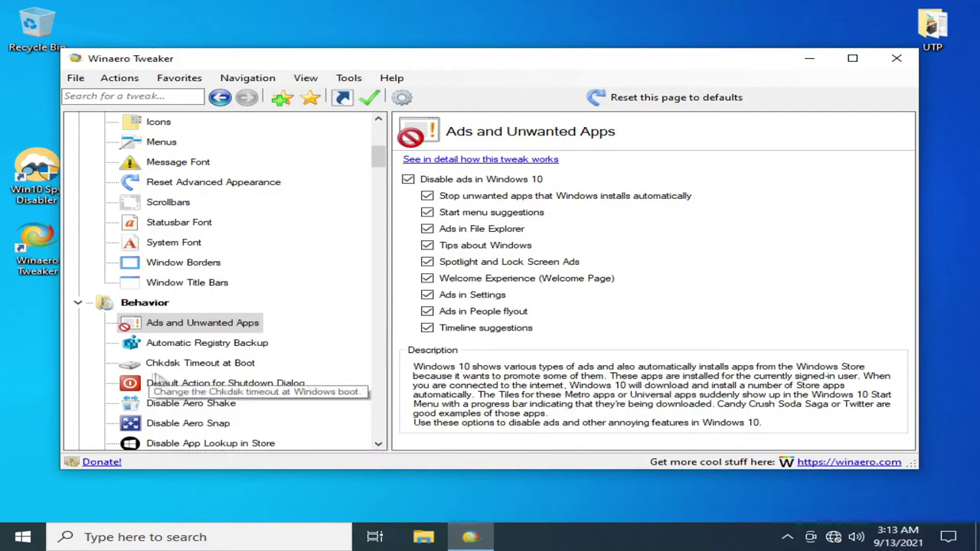
scroll(153, 421, down, 1)
click(197, 382)
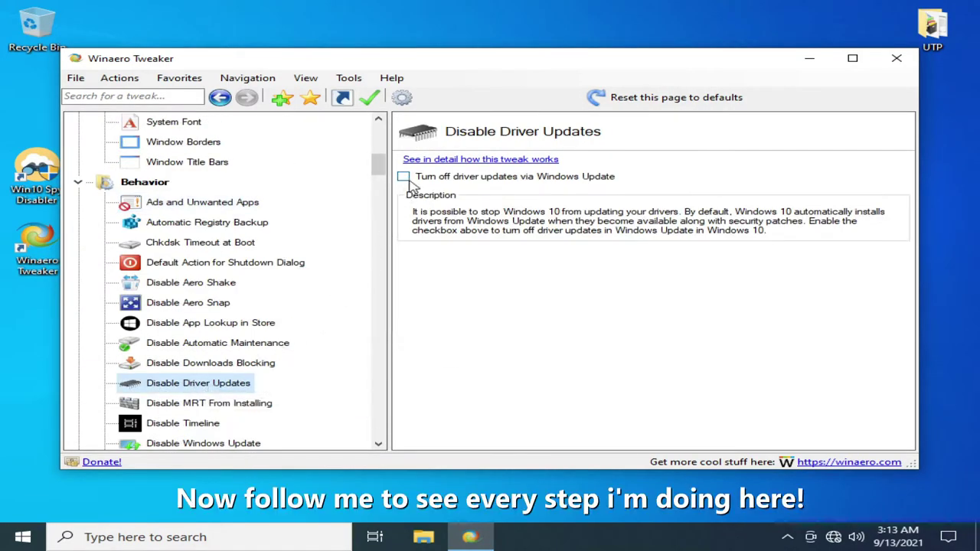
click(404, 177)
click(237, 438)
- Enable the Emoji Picker for all languages, postponing the reboot
click(222, 403)
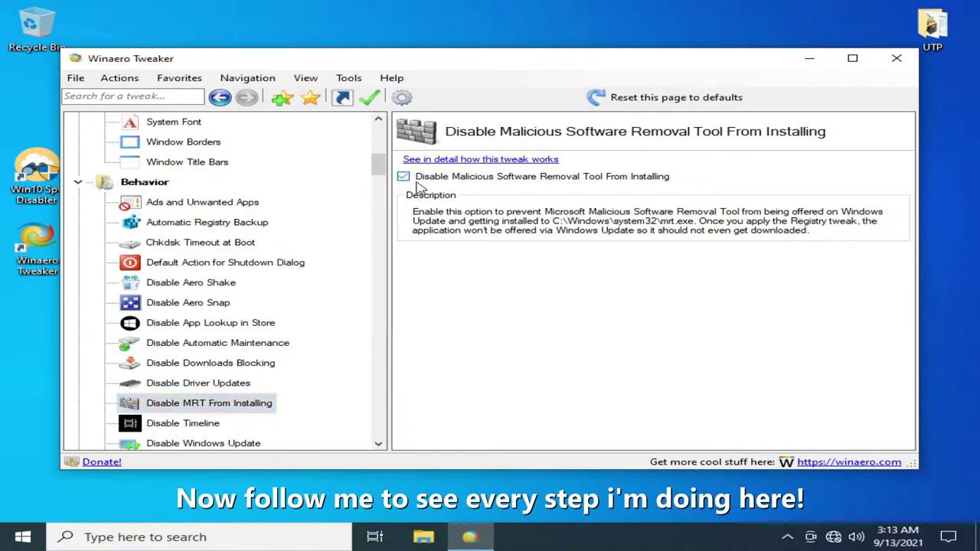
scroll(203, 425, down, 1)
click(209, 360)
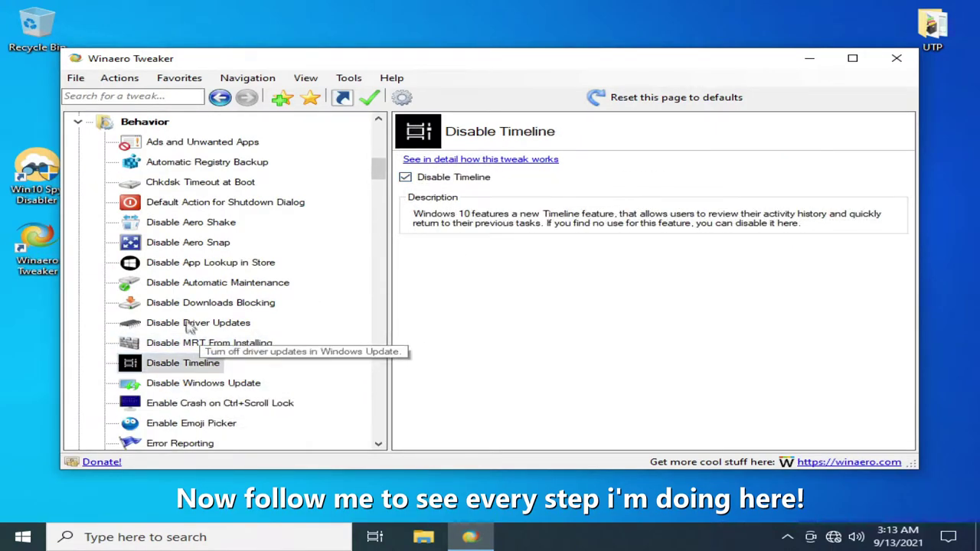
click(197, 383)
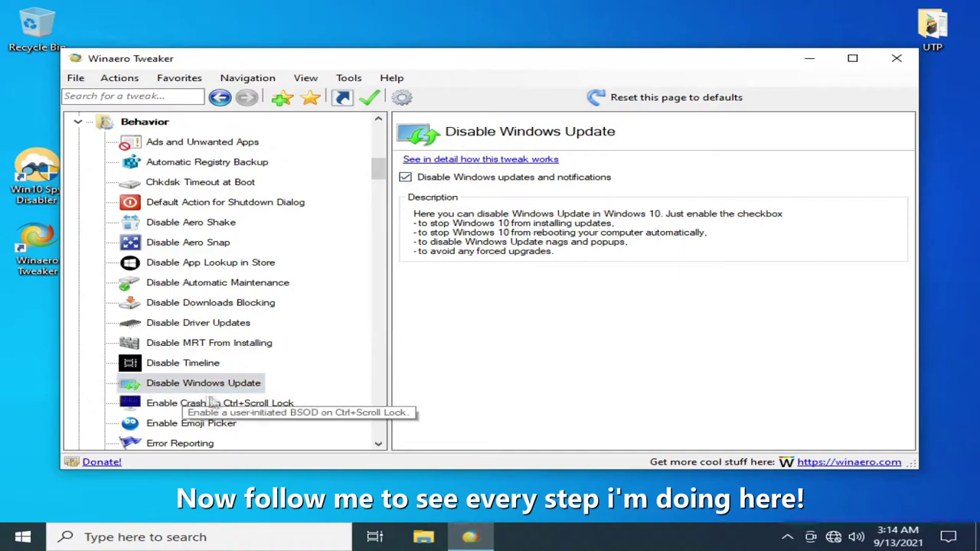
click(206, 403)
scroll(199, 406, down, 1)
click(191, 363)
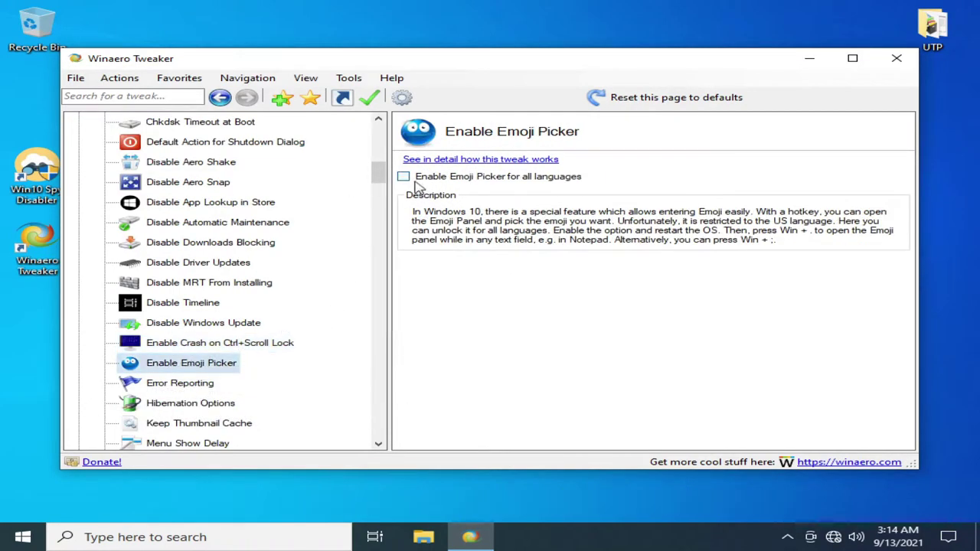
click(416, 178)
click(230, 377)
- Disable the new-apps-for-this-file-type notification, postponing the sign-out
click(180, 383)
scroll(138, 402, down, 1)
click(184, 363)
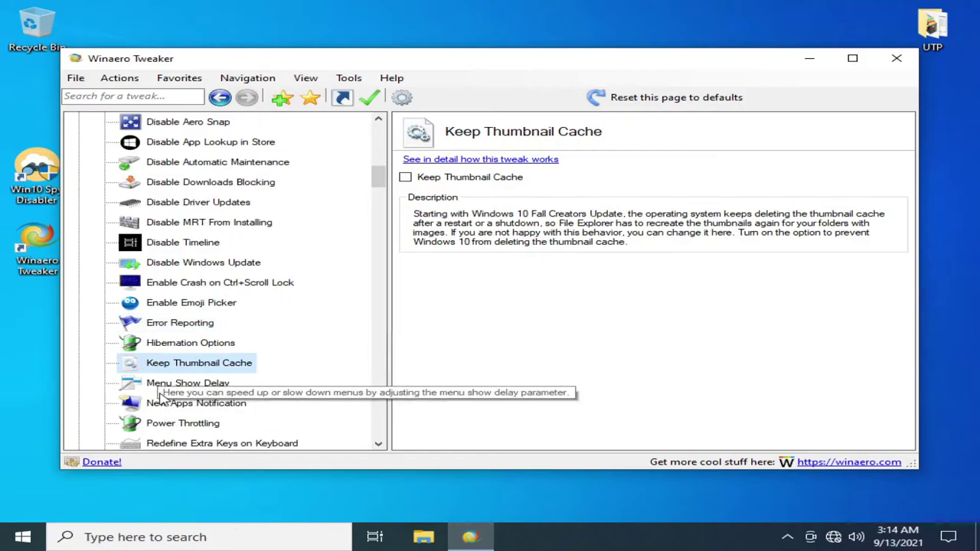
click(176, 404)
click(403, 177)
click(234, 439)
- Disable Power Throttling, postponing the reboot
scroll(214, 387, down, 1)
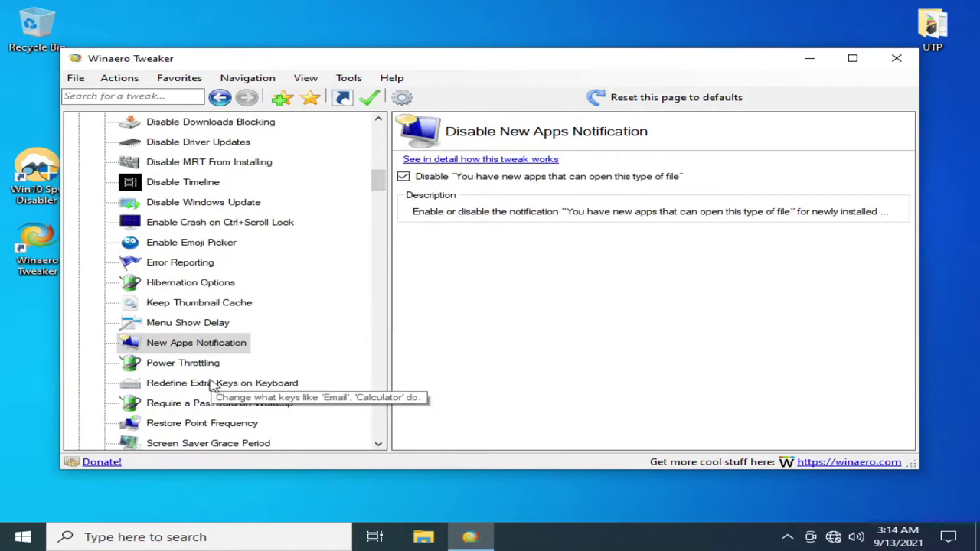
click(184, 363)
click(405, 177)
click(230, 441)
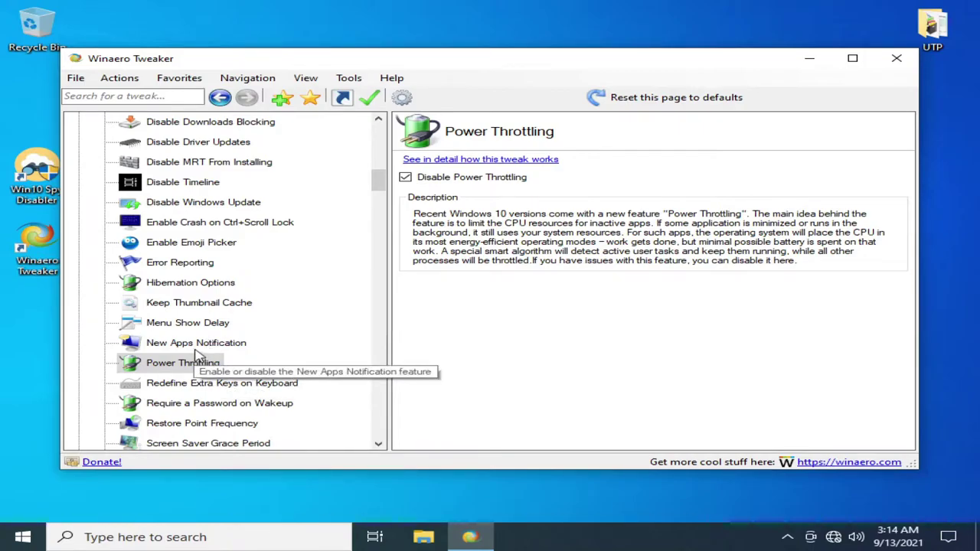
- Show BSOD details instead of the sad smiley, choosing to reboot later
scroll(191, 383, down, 1)
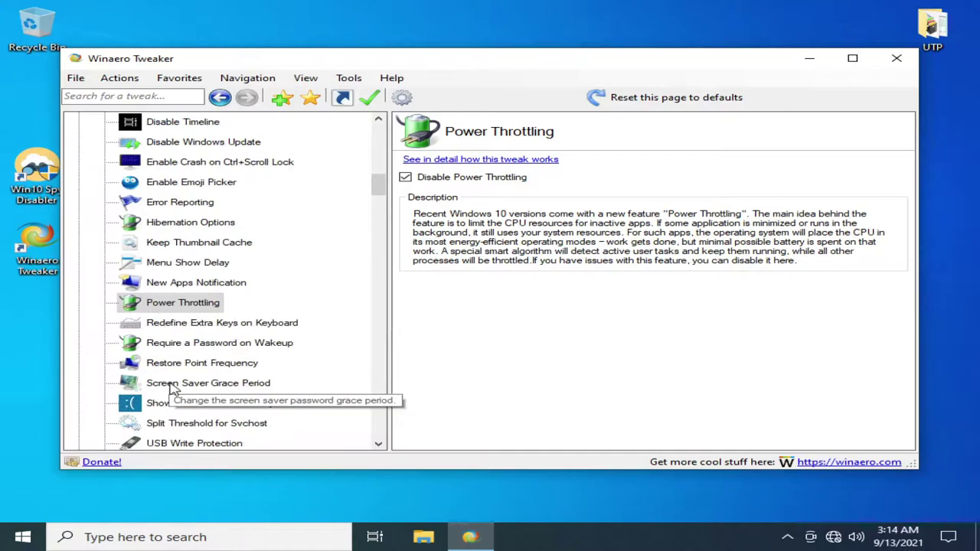
key(Down)
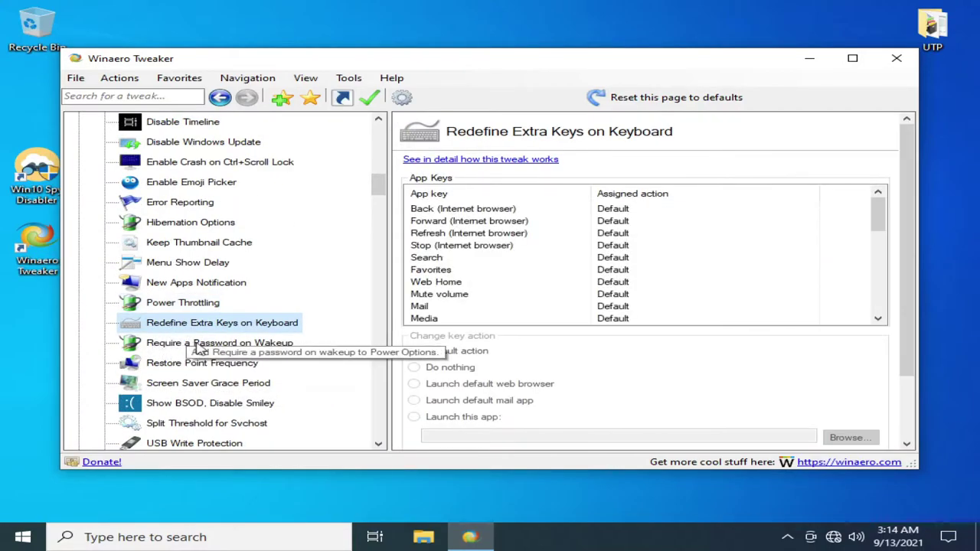
click(193, 345)
scroll(193, 349, down, 1)
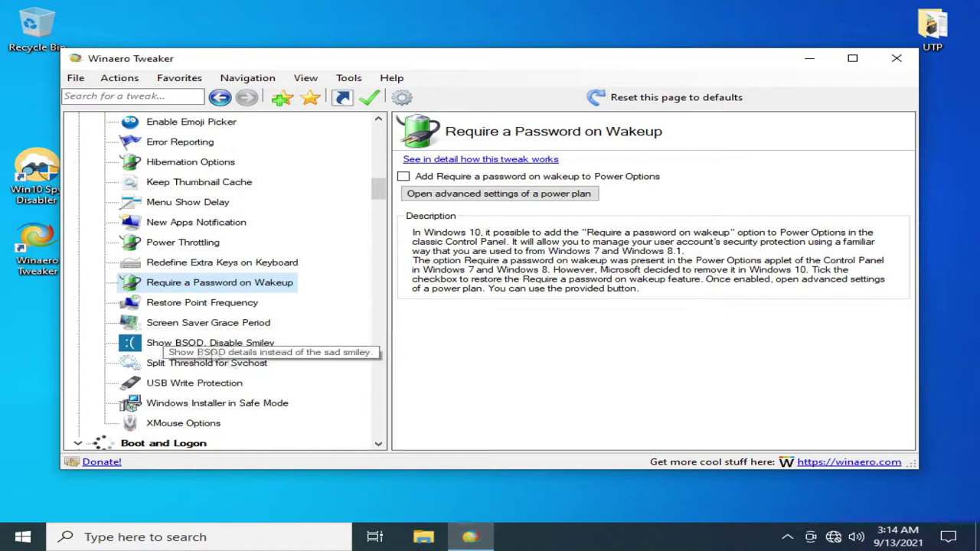
click(193, 344)
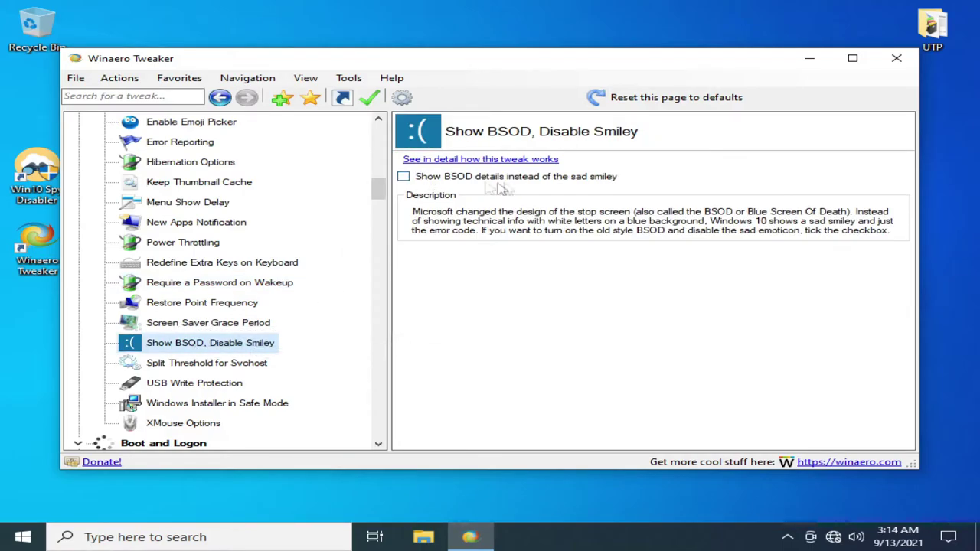
click(462, 177)
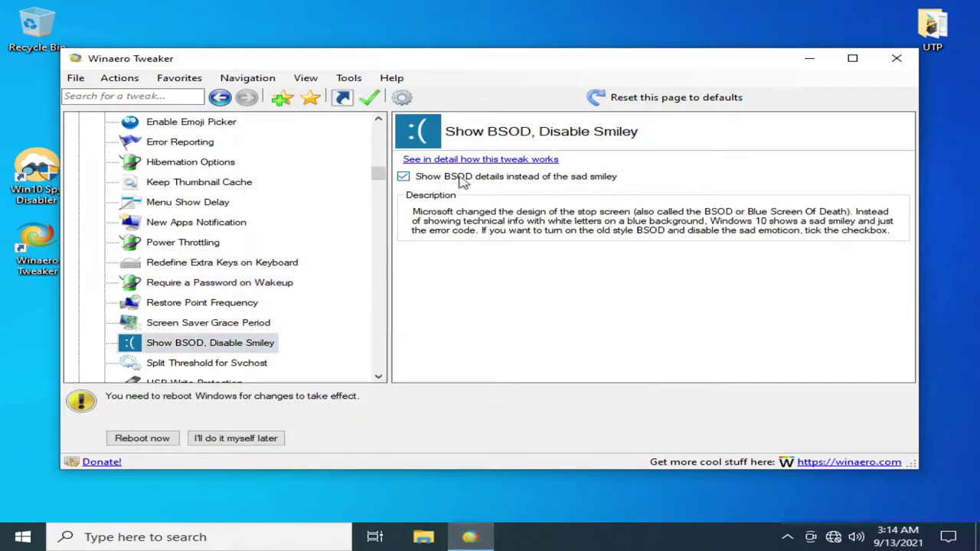
click(252, 439)
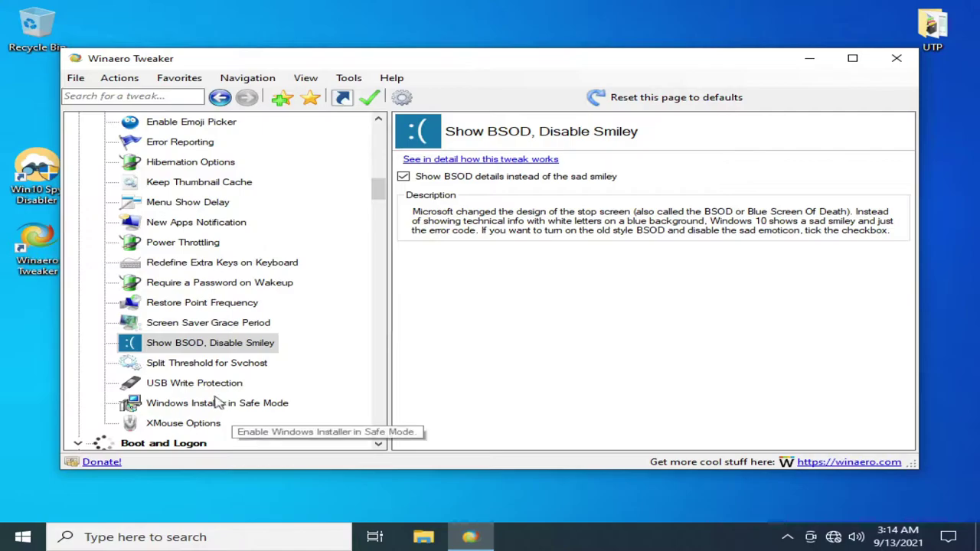
- Look over the Svchost split threshold, USB Write Protection and Safe Mode Installer pages
click(238, 364)
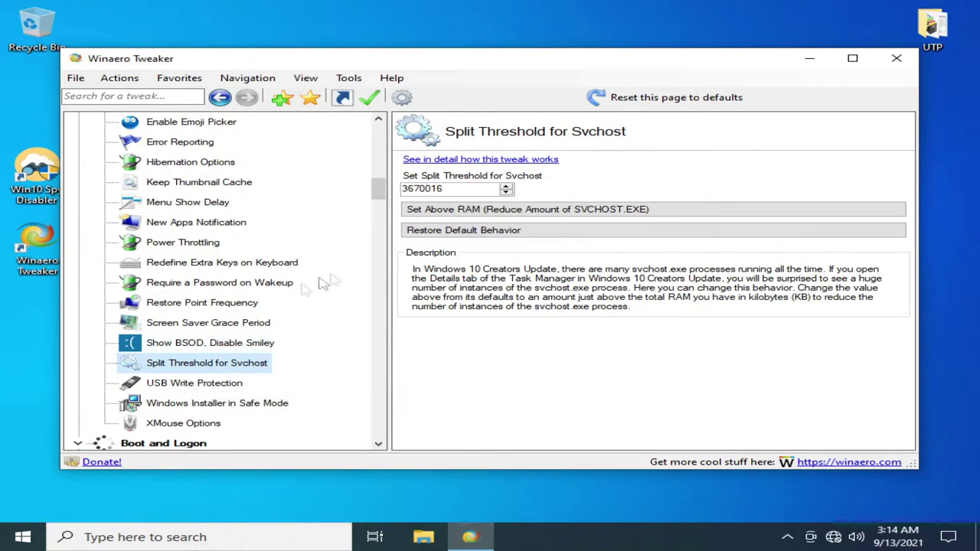
click(184, 383)
click(180, 403)
scroll(169, 418, down, 1)
- Turn the BSOD details option back off and return to Boot Options
click(172, 405)
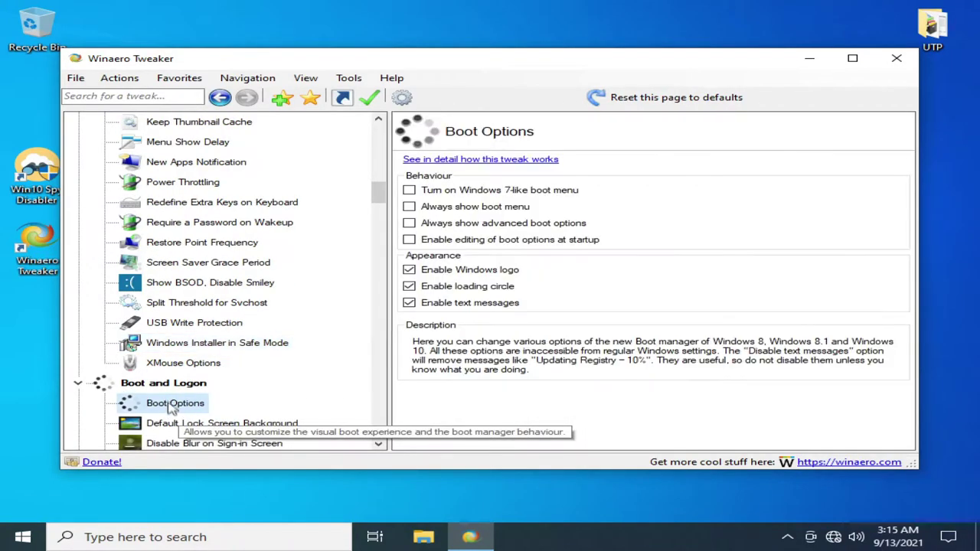
click(252, 282)
click(211, 438)
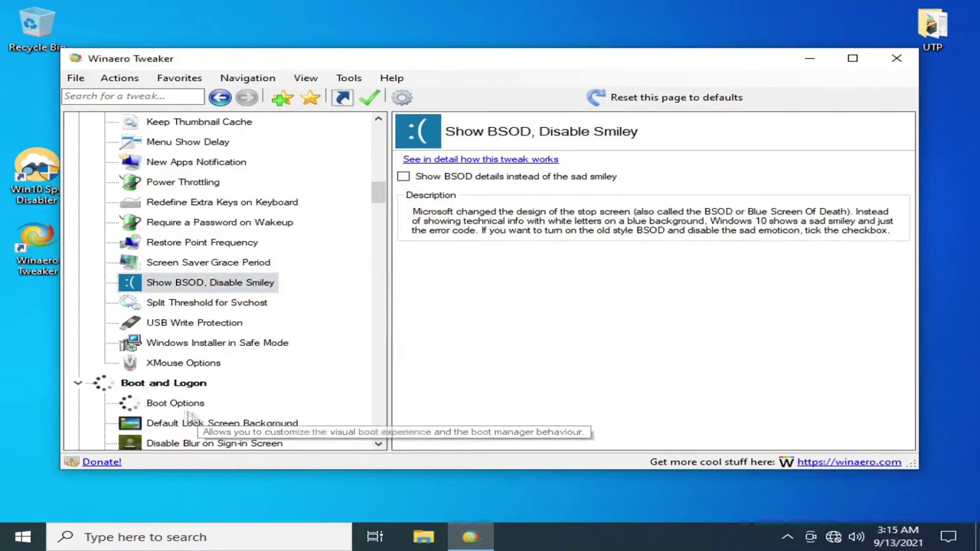
click(201, 405)
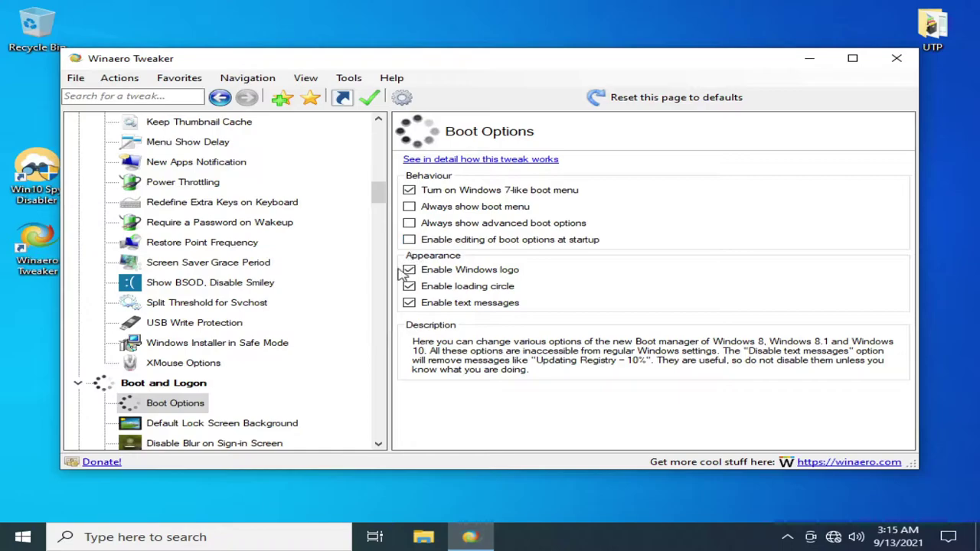
- Turn off the blur on the sign-in screen
click(195, 423)
click(191, 443)
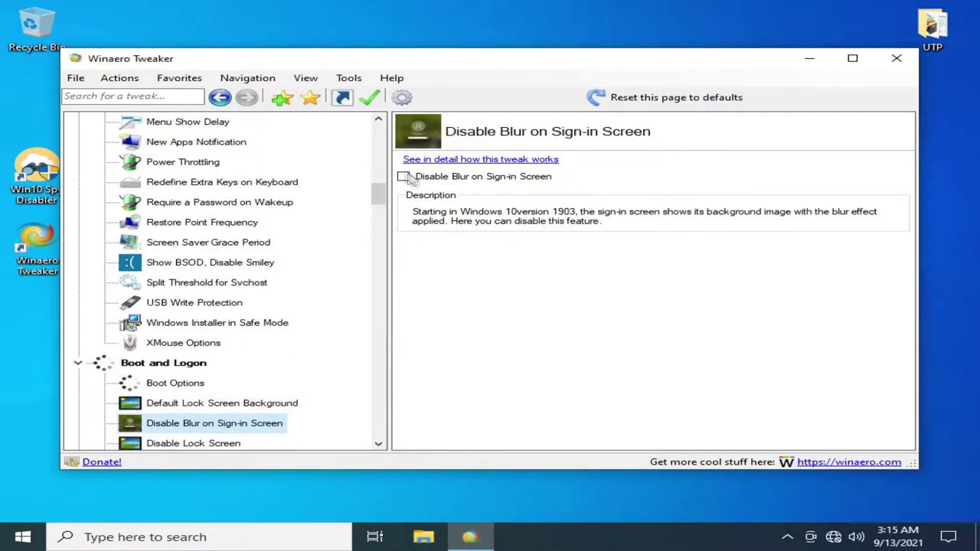
click(243, 438)
scroll(161, 386, down, 2)
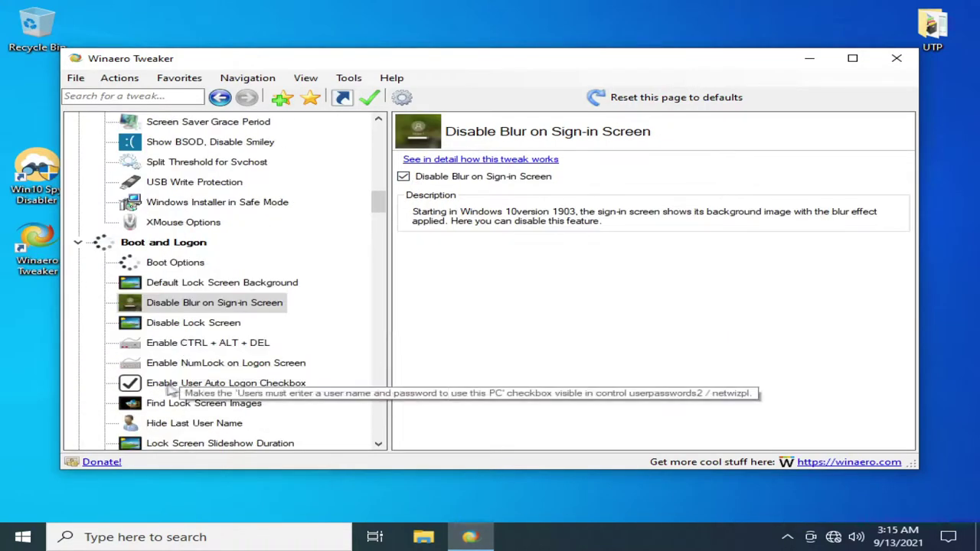
- Review the Disable Lock Screen, login power button, network icon and Verbose Logon Messages pages
click(168, 324)
scroll(182, 327, down, 1)
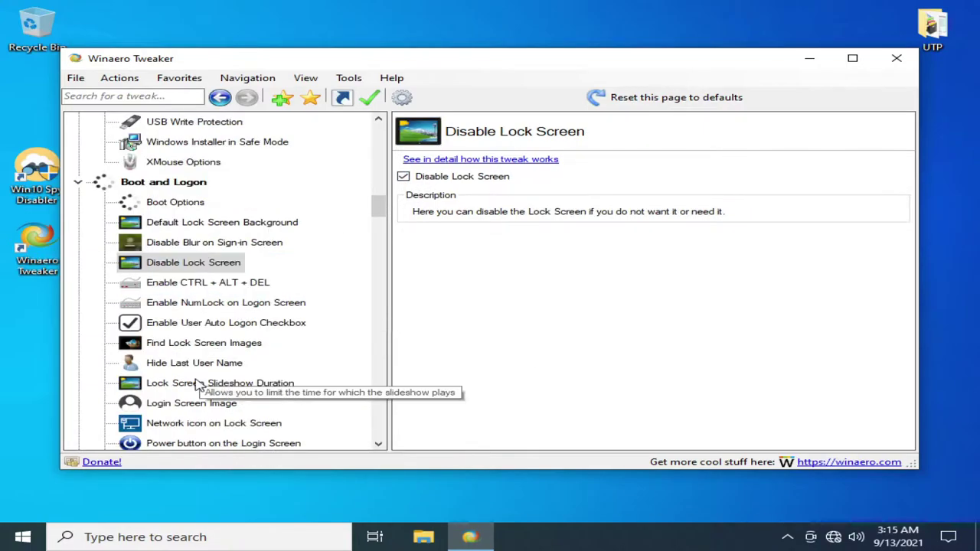
scroll(181, 328, down, 1)
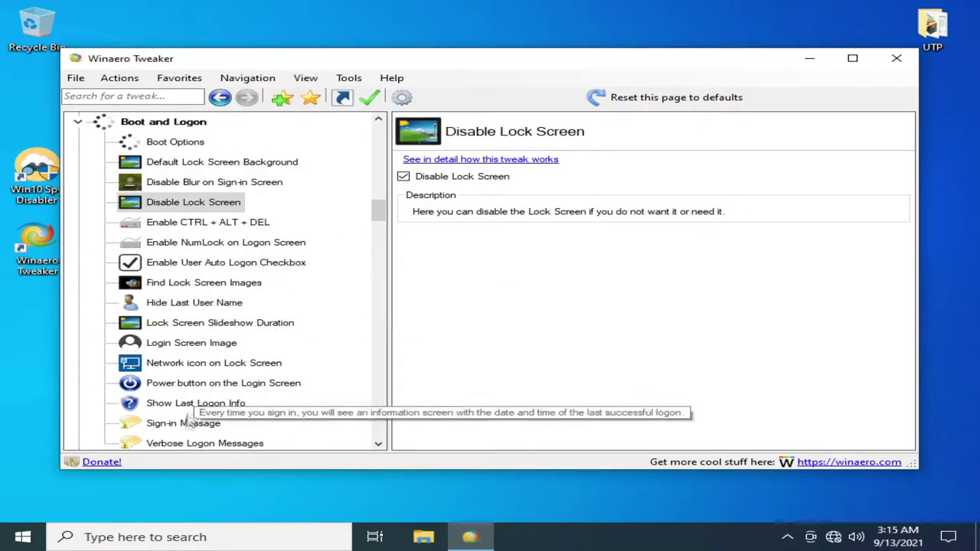
click(187, 387)
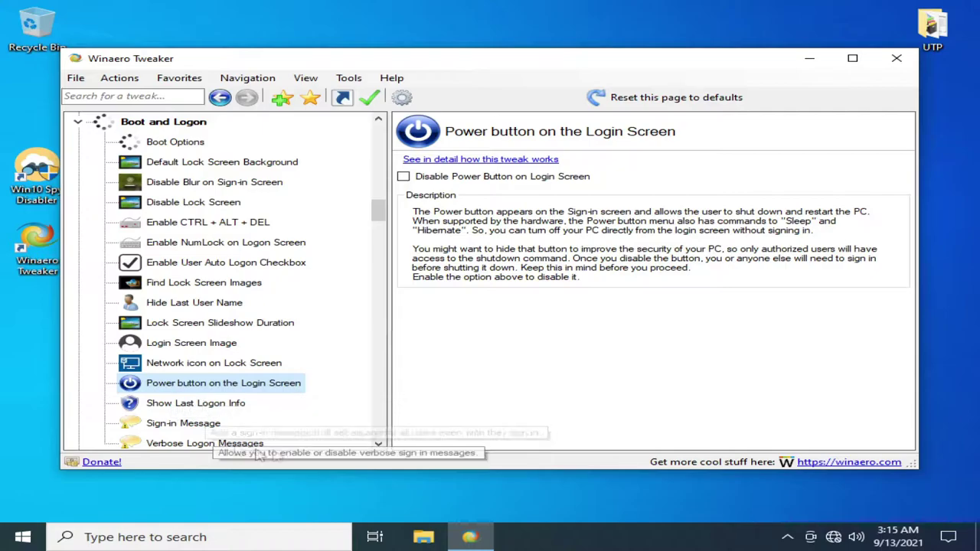
click(191, 367)
click(193, 444)
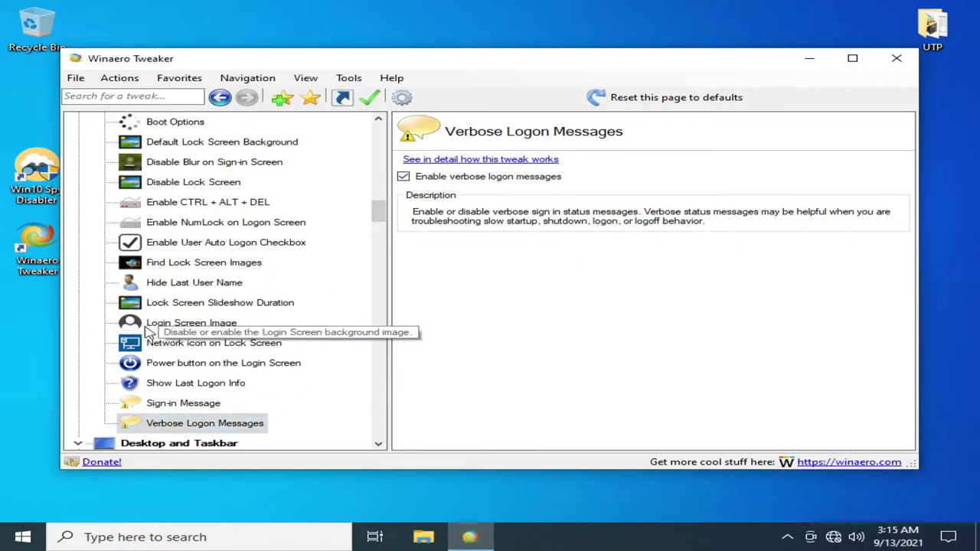
scroll(144, 360, down, 2)
scroll(144, 364, down, 1)
click(146, 324)
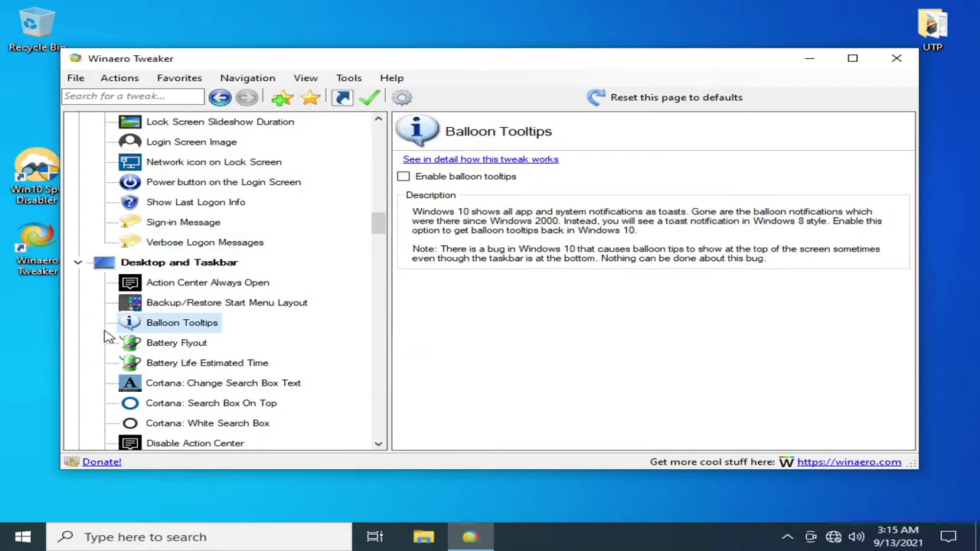
- Enable balloon tooltips, then look over the Battery Flyout, Cortana and Action Center pages
click(404, 177)
click(234, 436)
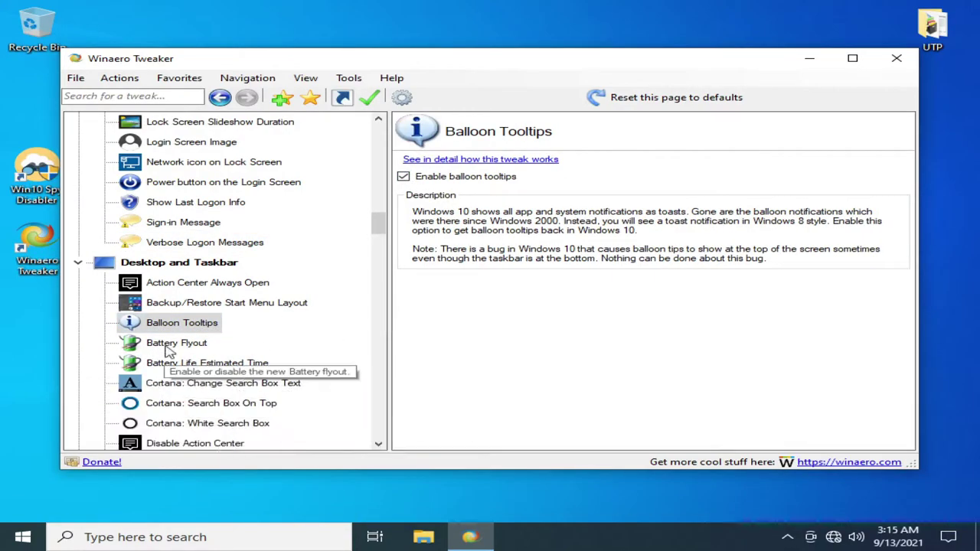
click(176, 343)
scroll(213, 378, down, 1)
click(191, 345)
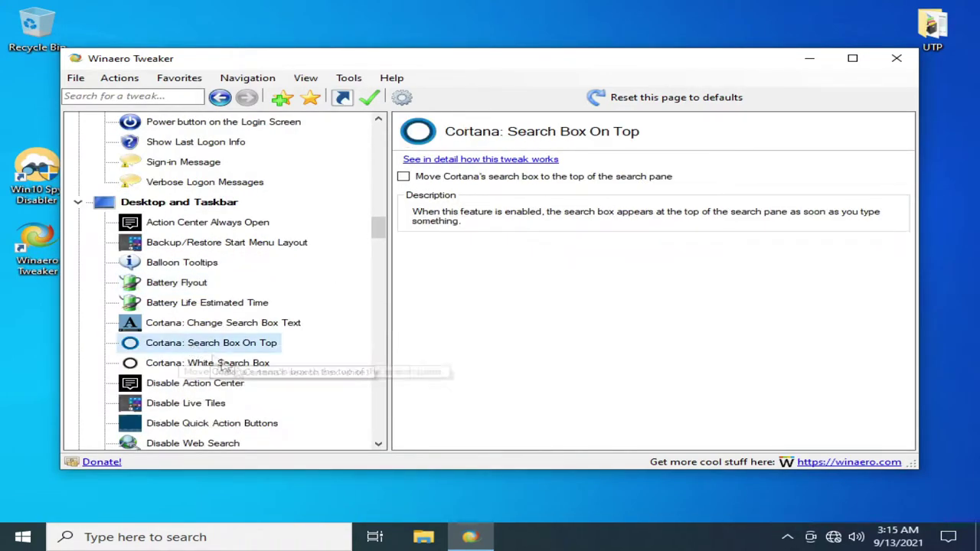
click(191, 363)
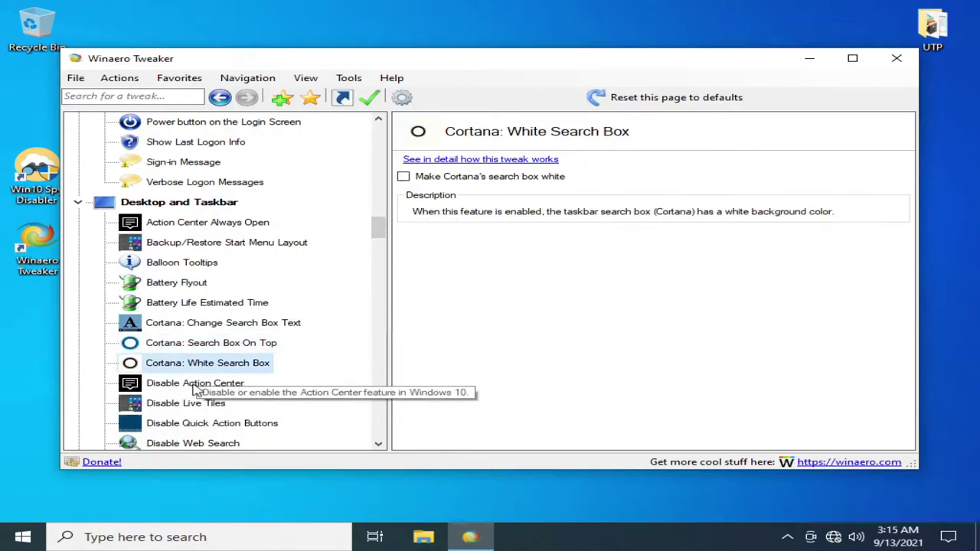
click(195, 383)
- Increase the taskbar transparency level, dismissing the sign-out notice
scroll(212, 374, down, 1)
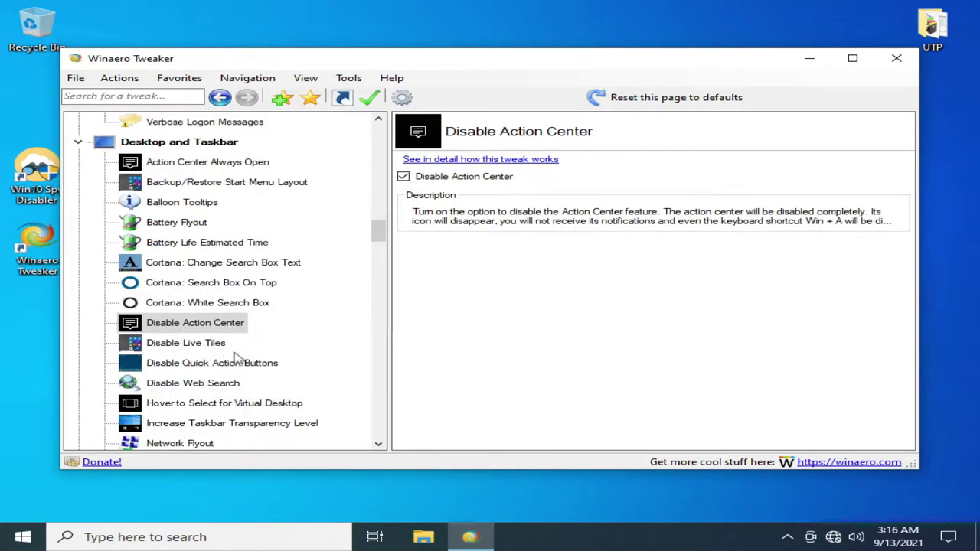
click(210, 363)
click(187, 383)
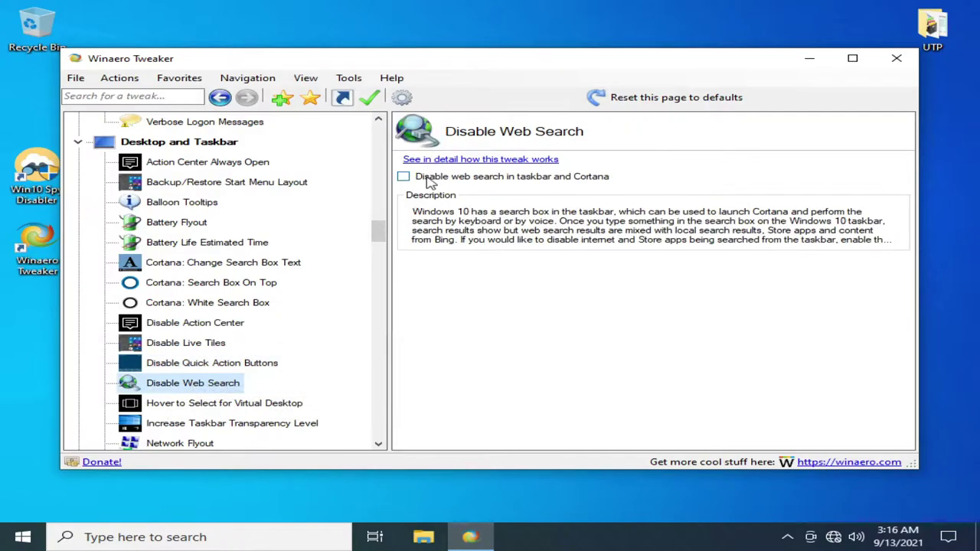
click(230, 423)
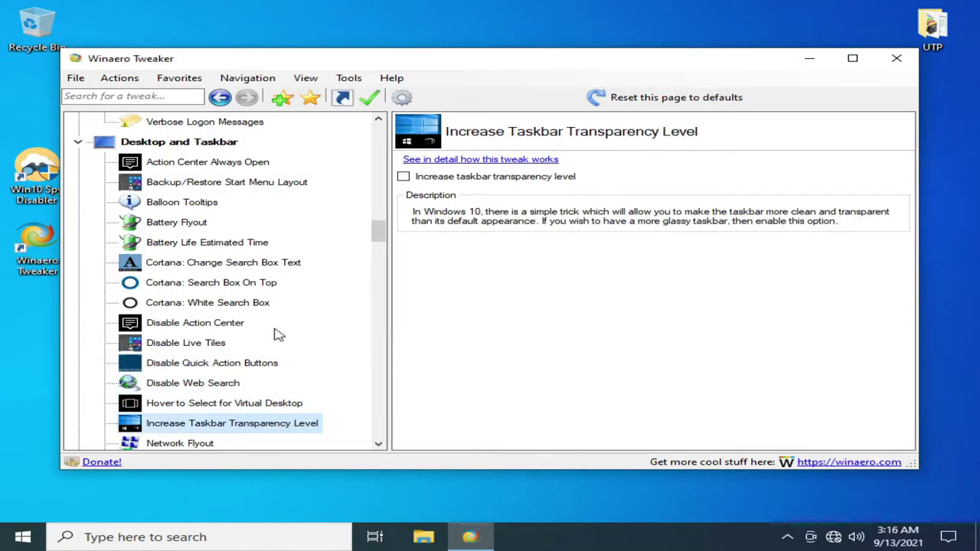
click(440, 181)
click(232, 436)
- Move down the tree to the Wallpaper Quality tweak
scroll(175, 346, down, 2)
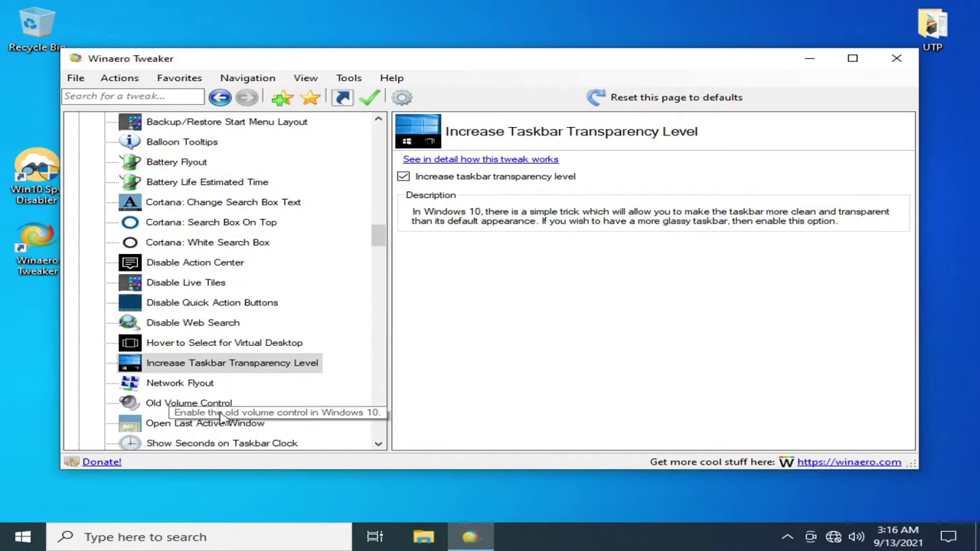
key(Down)
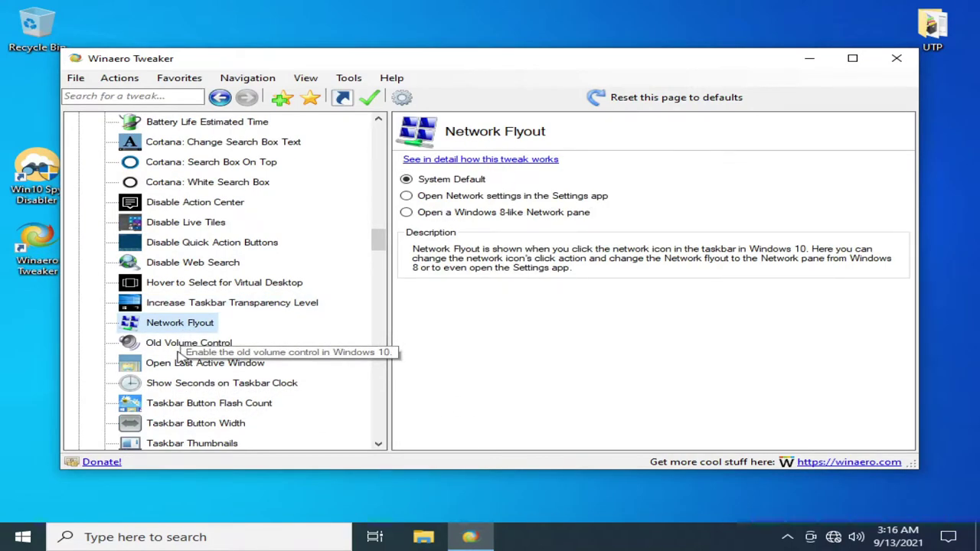
scroll(174, 367, down, 1)
click(185, 422)
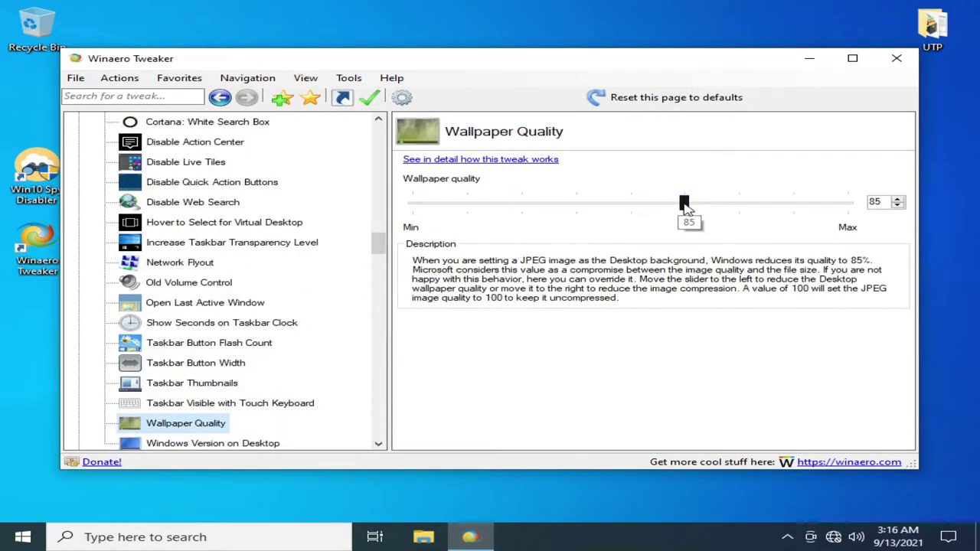
scroll(245, 414, down, 3)
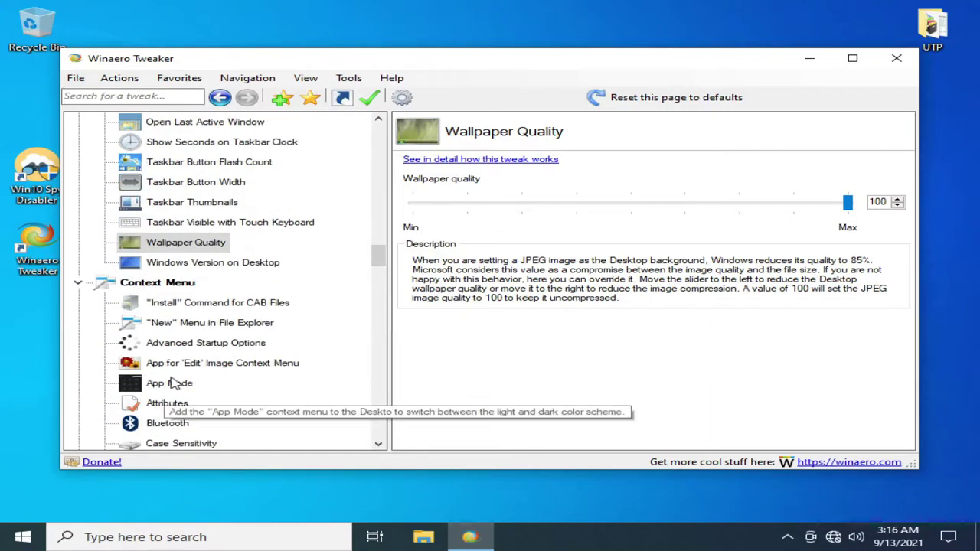
- Browse the App Mode, Add Personalization and Disable Windows Defender tweak pages
click(176, 383)
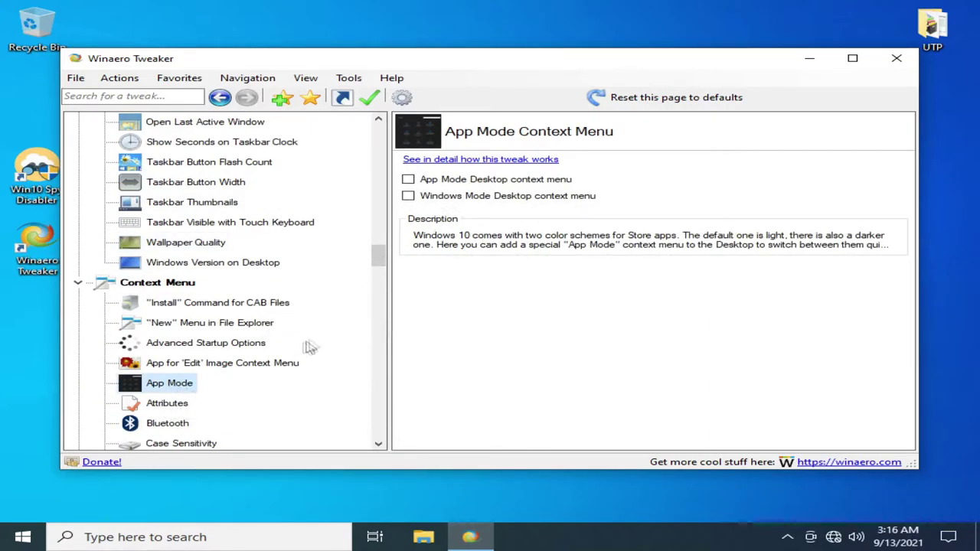
scroll(253, 337, down, 15)
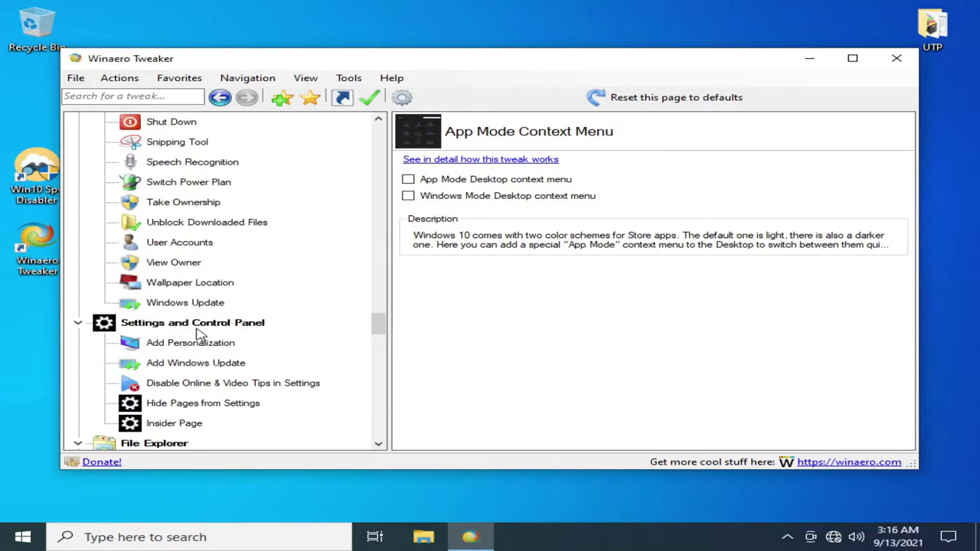
click(191, 342)
scroll(174, 366, down, 5)
scroll(174, 366, down, 8)
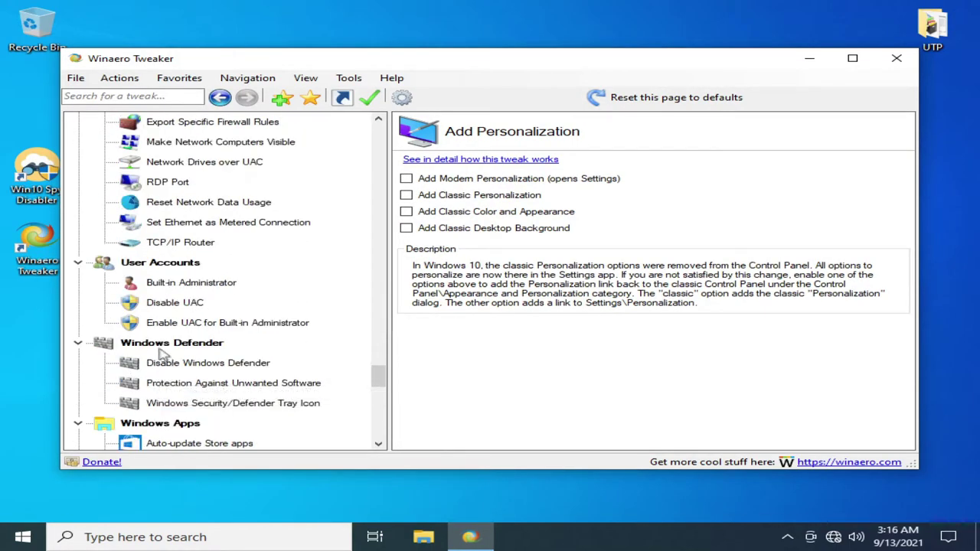
click(208, 366)
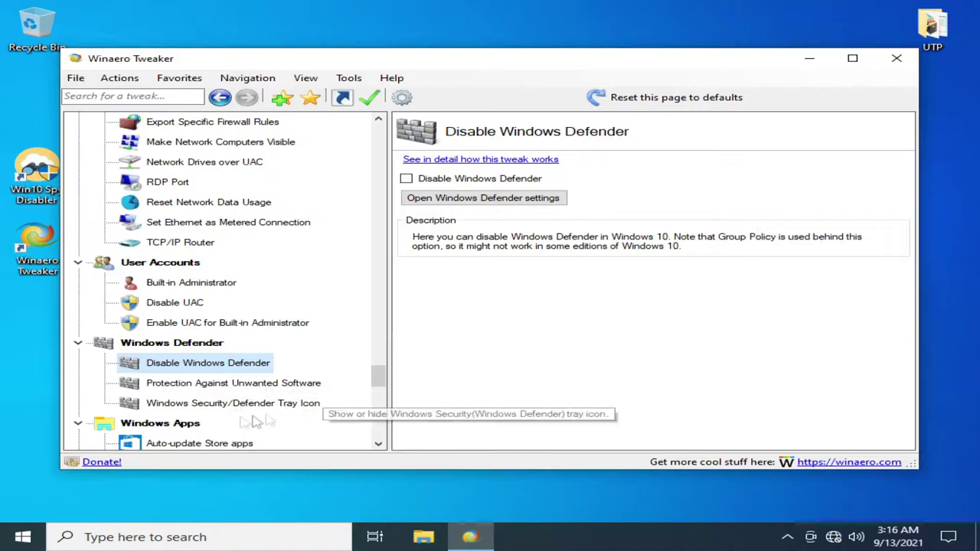
scroll(193, 395, down, 2)
- Turn on Store apps auto-update and disable Cortana and Windows Ink Workspace, dismissing reboot notices
click(403, 176)
click(235, 438)
click(182, 344)
click(403, 176)
click(235, 438)
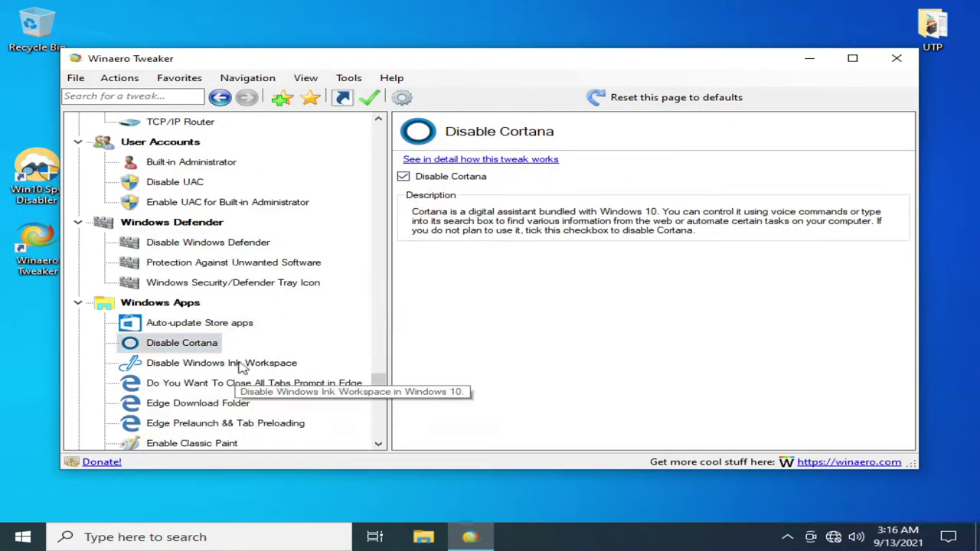
click(222, 363)
click(404, 176)
click(236, 438)
- Look over the Edge tab, download folder and prelaunch pages, reaching Enable Classic Paint
click(253, 382)
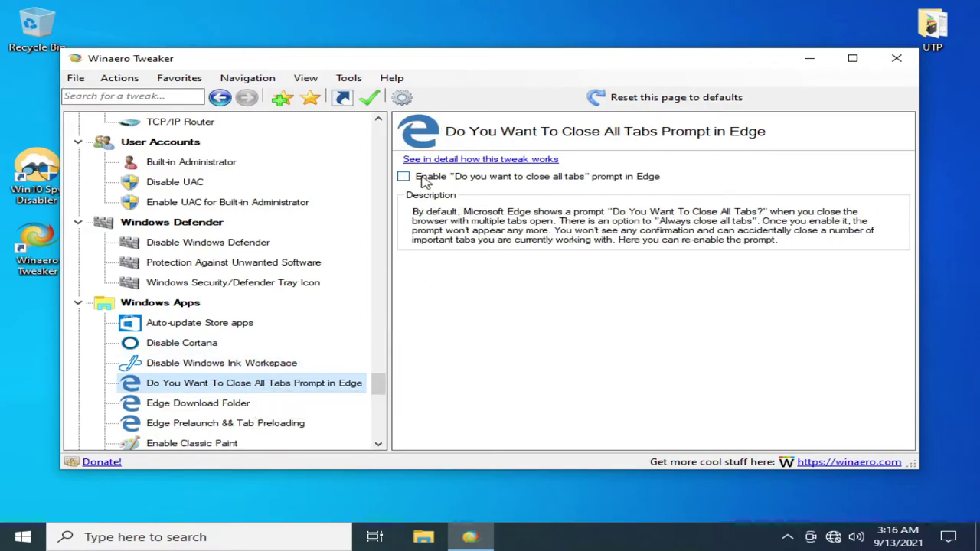
click(197, 403)
click(230, 423)
scroll(230, 423, down, 1)
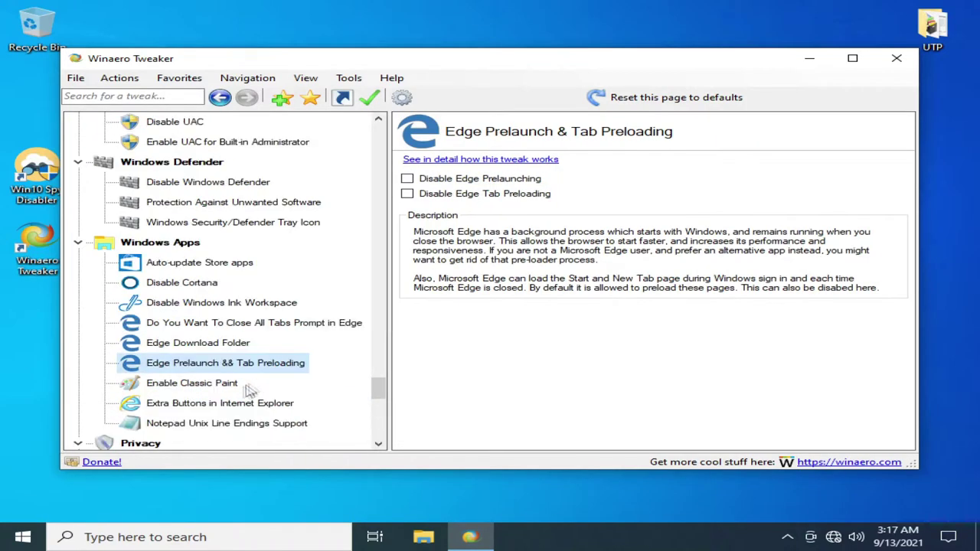
click(230, 387)
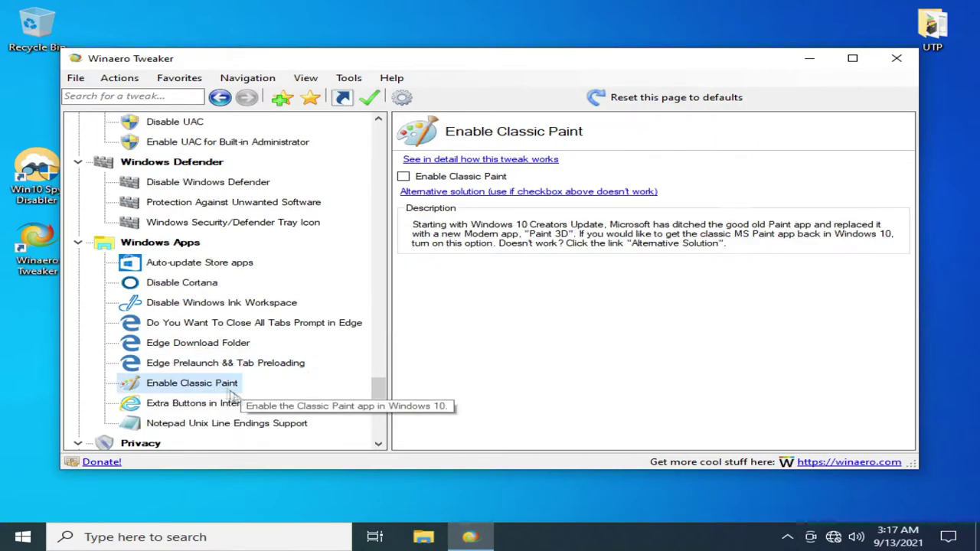
- Try the alternative Classic Paint solution, then quit Winaero Tweaker after the error
click(406, 192)
click(646, 300)
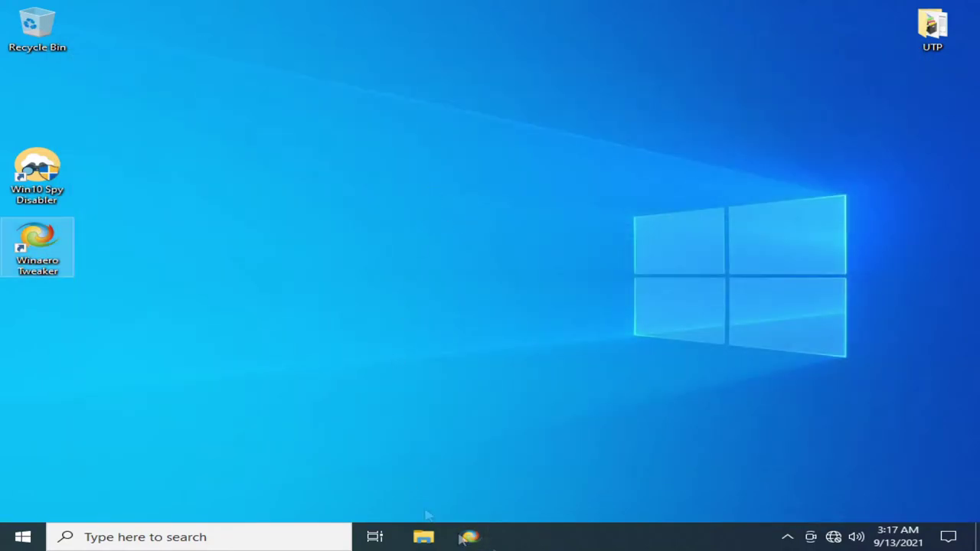
click(558, 153)
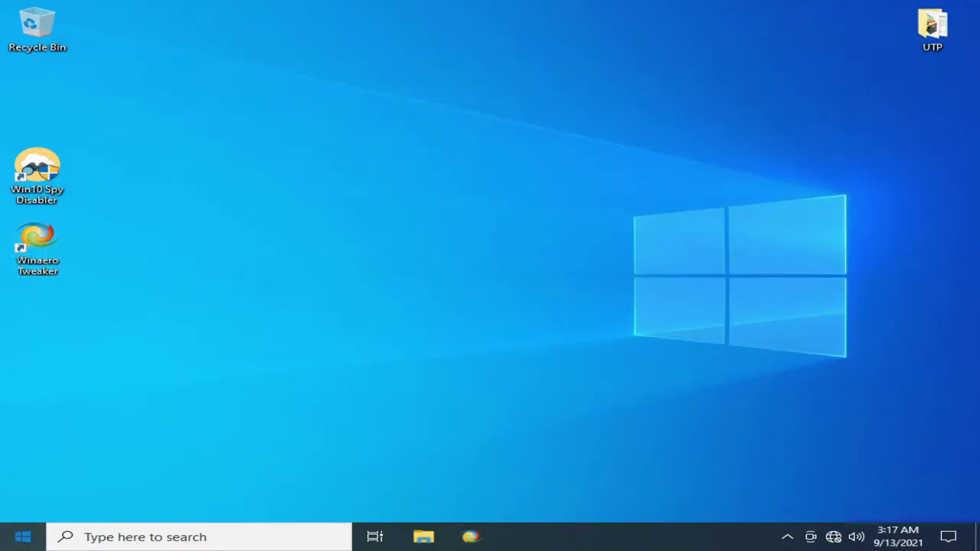
- Restart Windows and sign back in with the account password
key(super)
click(24, 507)
click(92, 474)
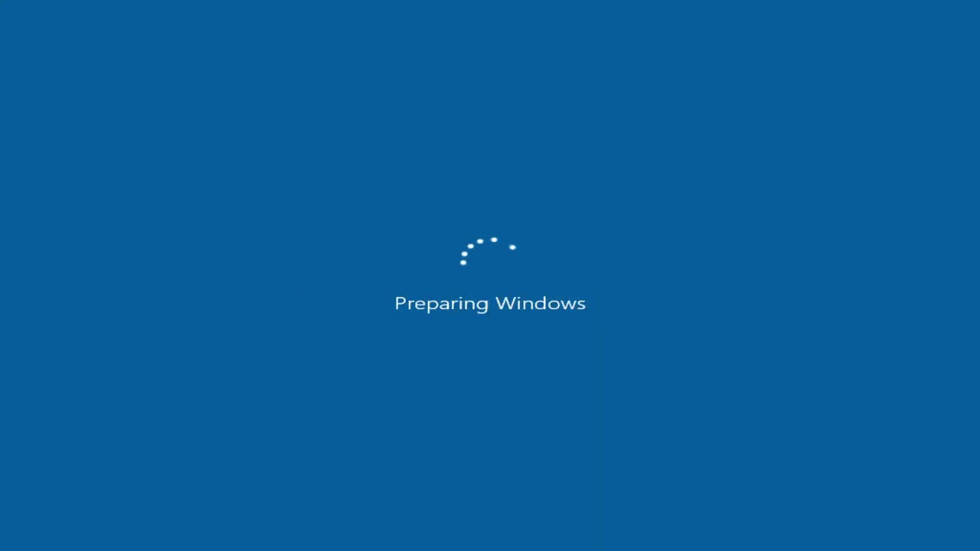
text(•)
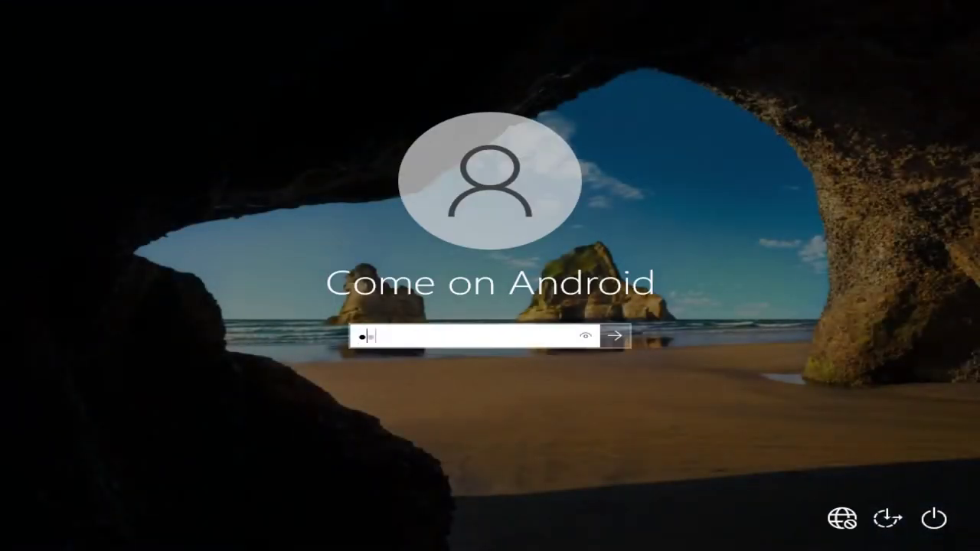
key(Return)
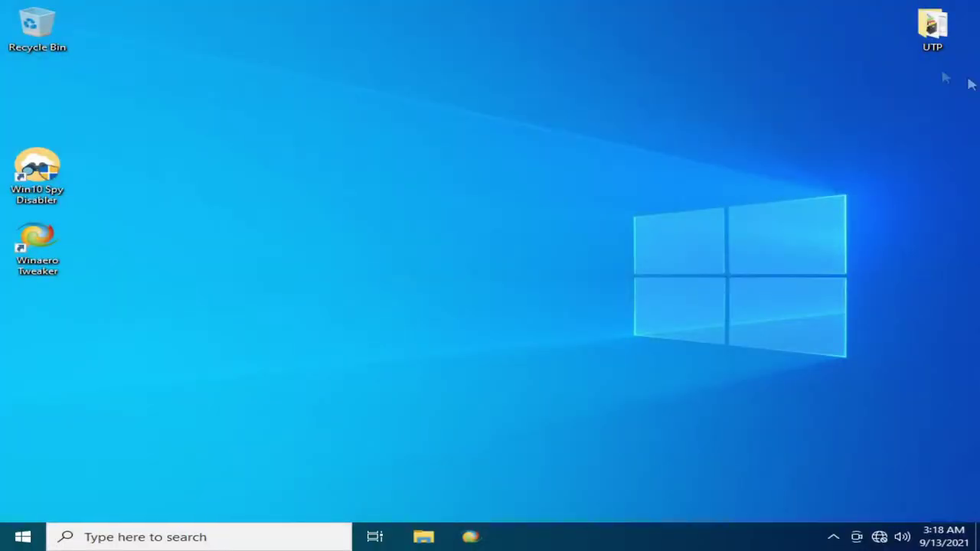
- Relaunch Winaero Tweaker with administrator rights and view Recent Changes
double_click(37, 245)
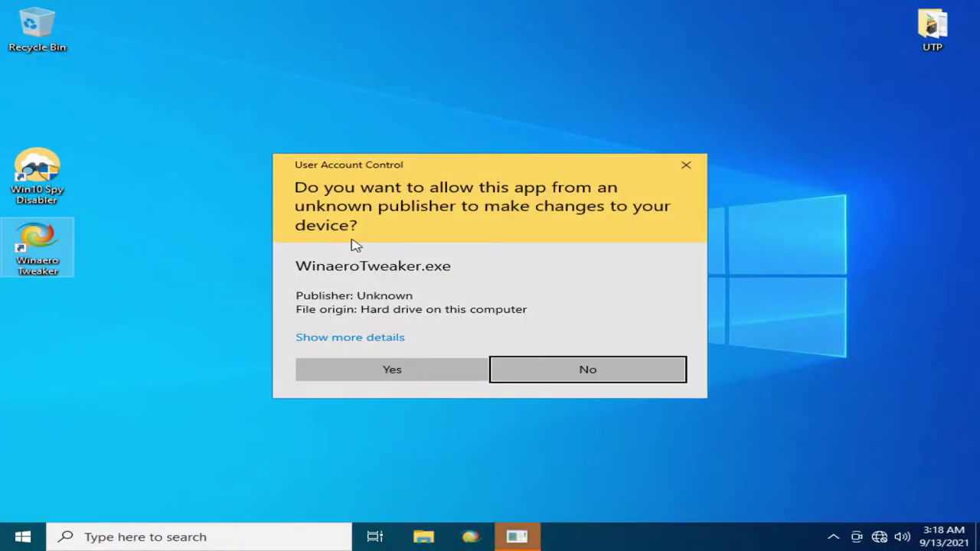
click(398, 374)
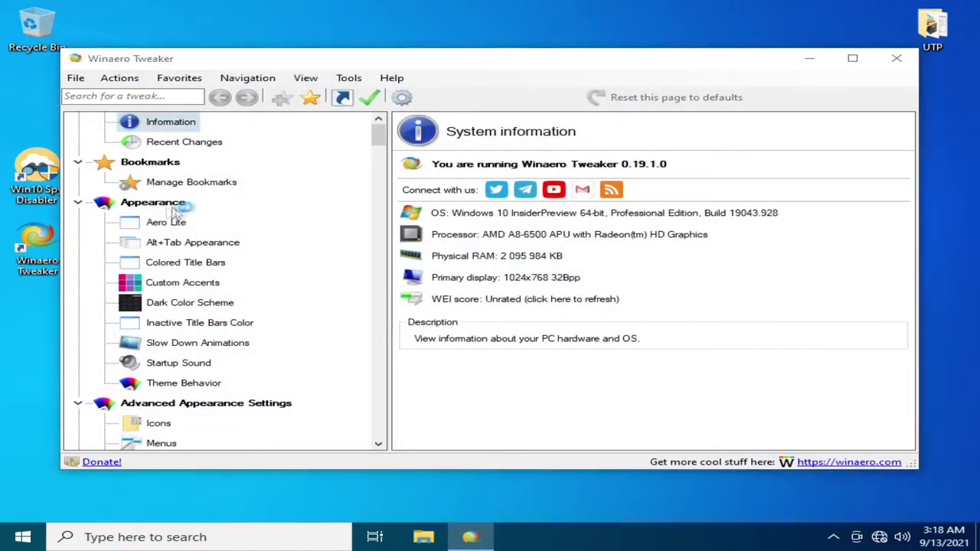
click(175, 142)
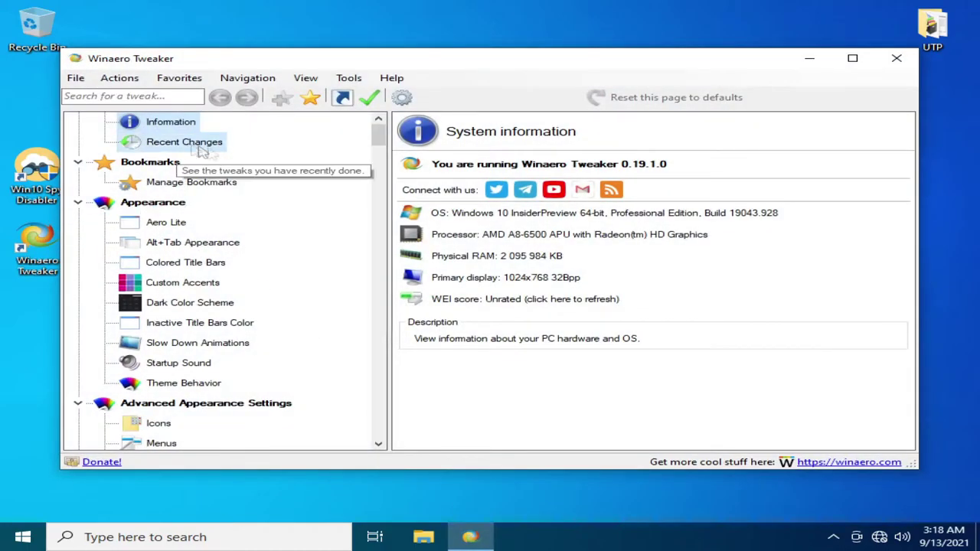
- Turn on Disable Telemetry and Data Collection, postponing the reboot
scroll(239, 257, down, 20)
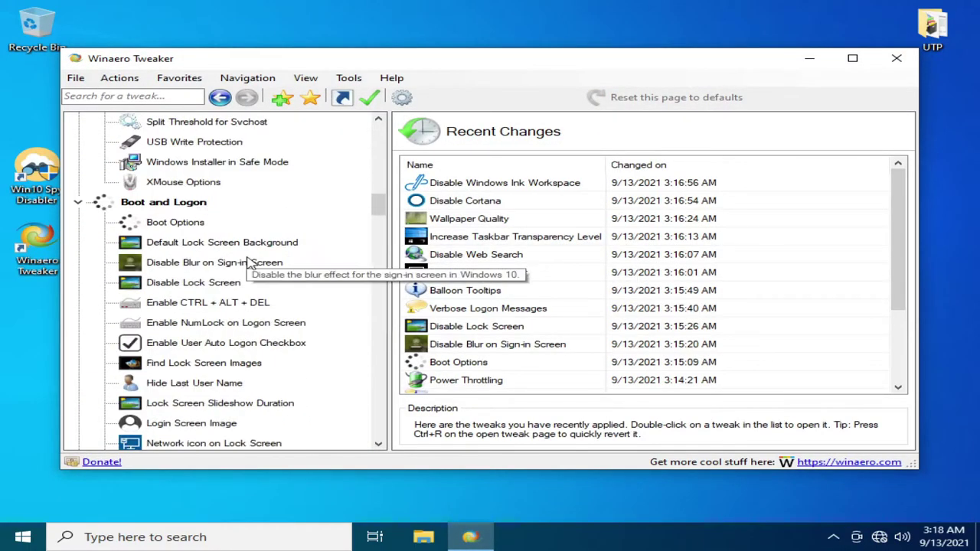
scroll(239, 262, down, 10)
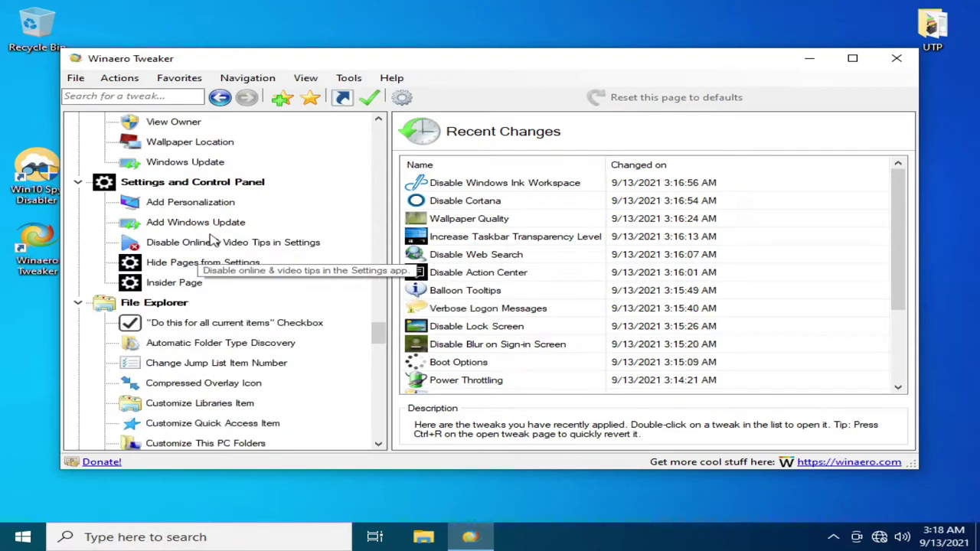
scroll(206, 274, down, 10)
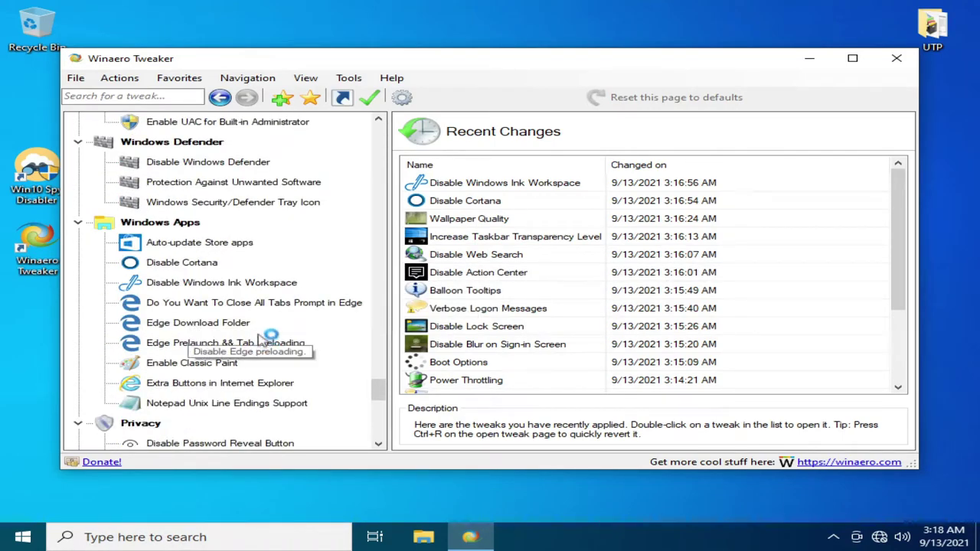
scroll(214, 373, down, 1)
click(137, 403)
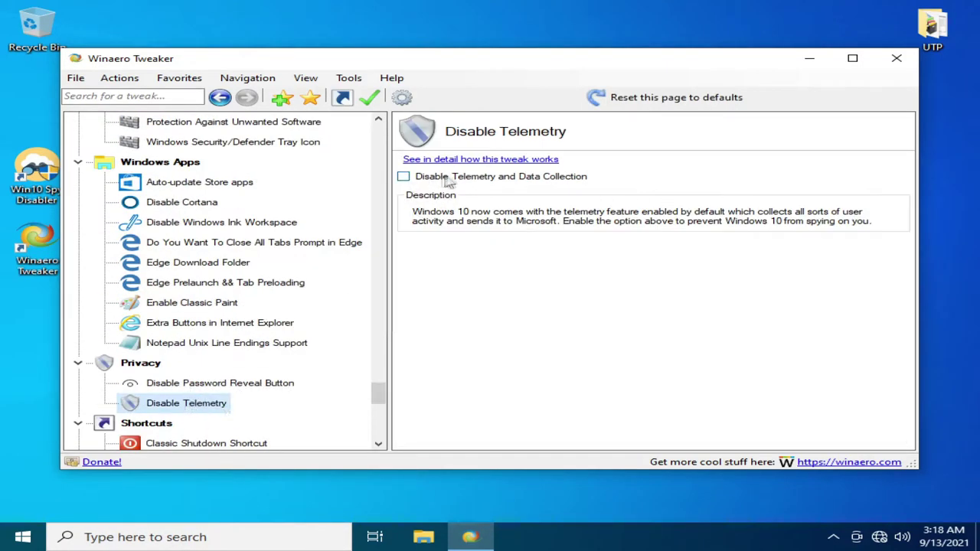
click(402, 176)
click(254, 438)
- Activate Windows Photo Viewer
scroll(220, 379, down, 2)
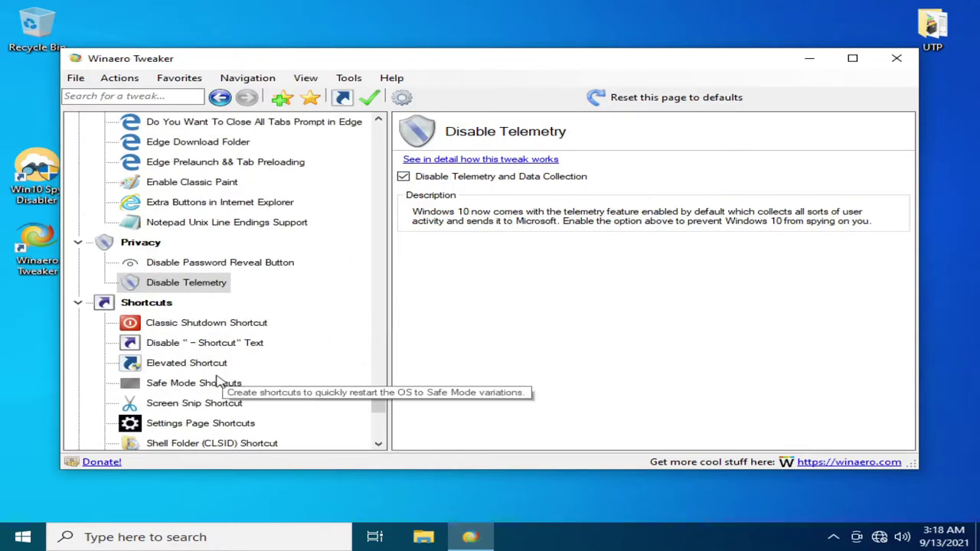
scroll(218, 383, down, 6)
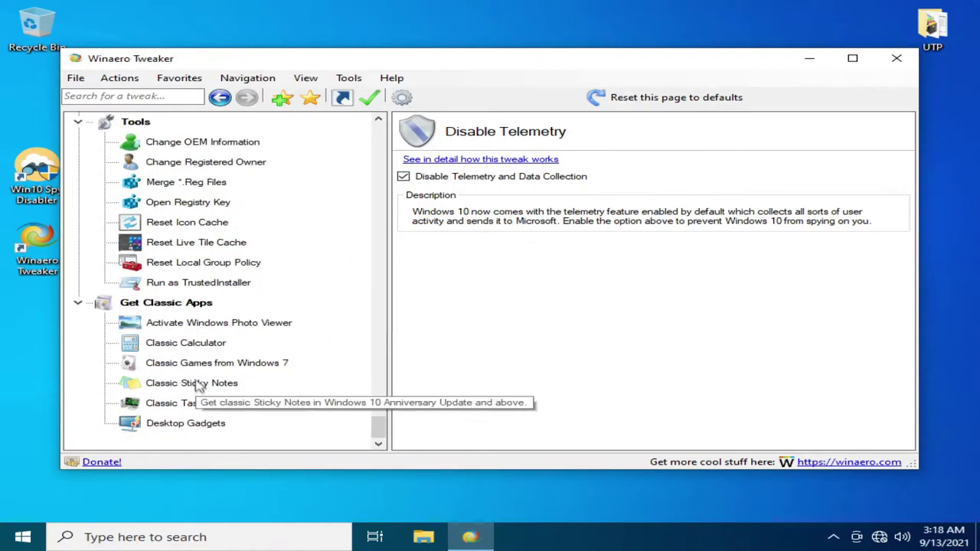
click(216, 328)
click(456, 204)
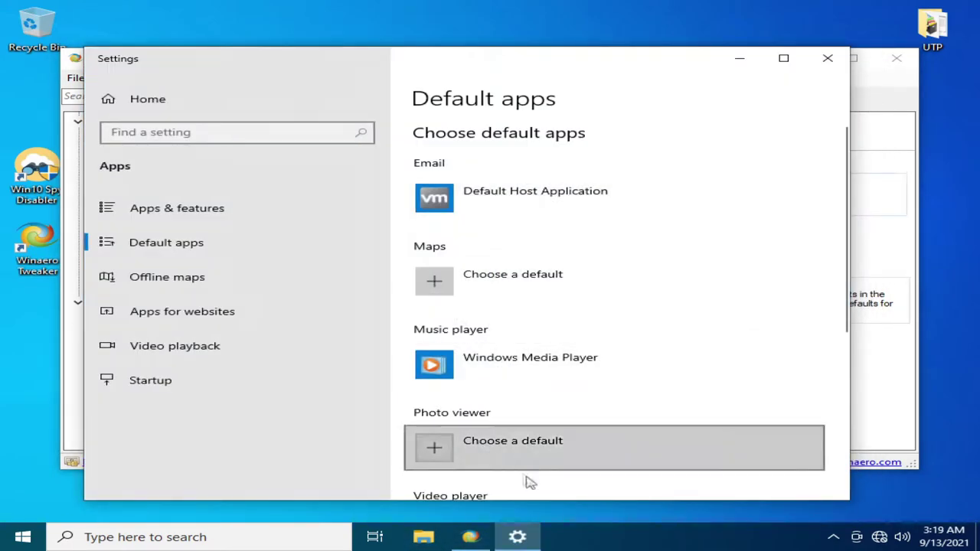
- Set Paint as the default photo viewer in Default apps
click(497, 443)
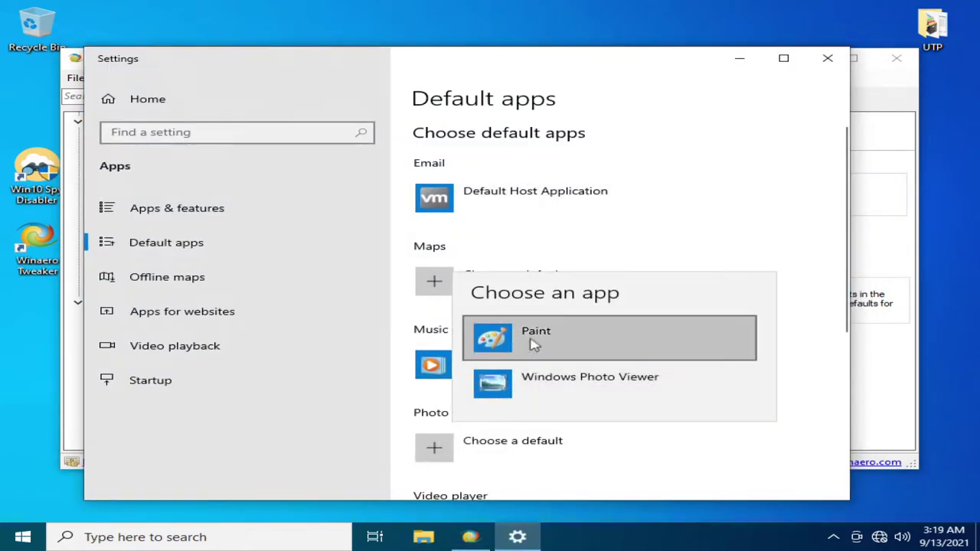
key(Return)
scroll(450, 394, down, 4)
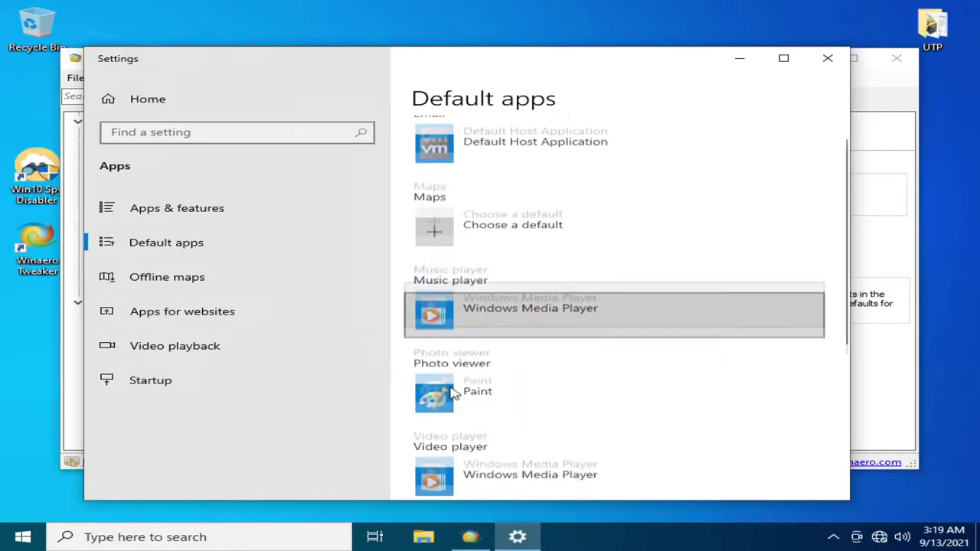
- Leave the default browser unchanged, close Settings, and show the Classic Calculator page
click(507, 337)
click(508, 340)
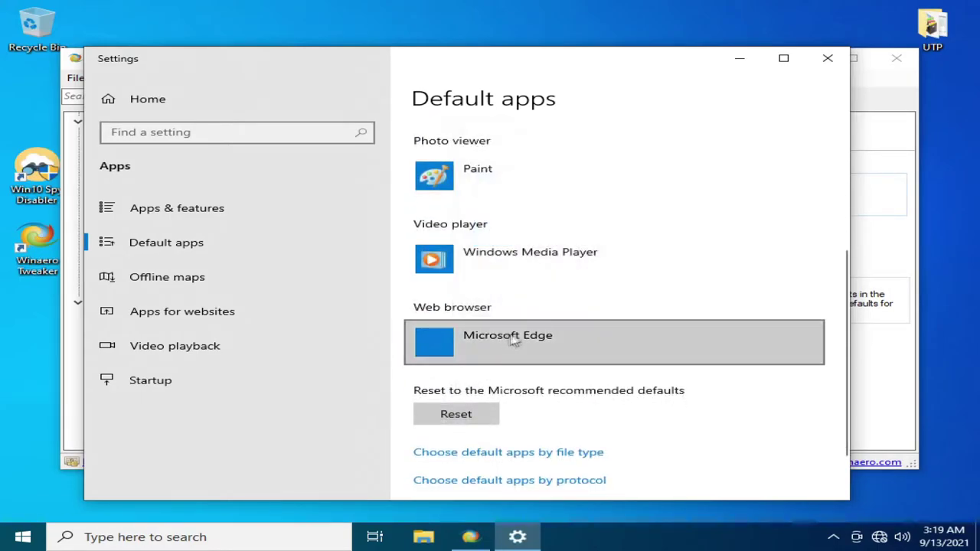
click(816, 58)
click(199, 346)
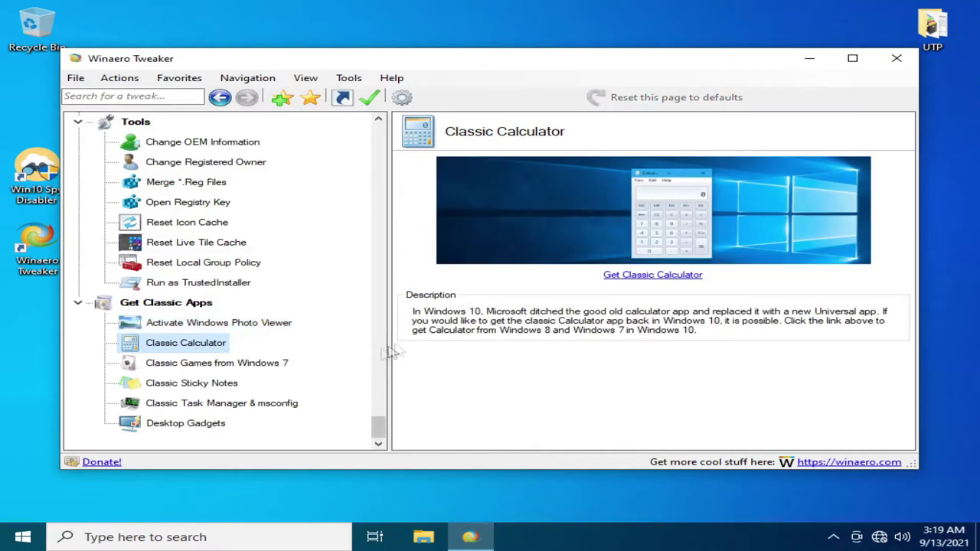
- View the Classic Games from Windows 7 and Classic Sticky Notes pages, then close Winaero Tweaker
click(134, 363)
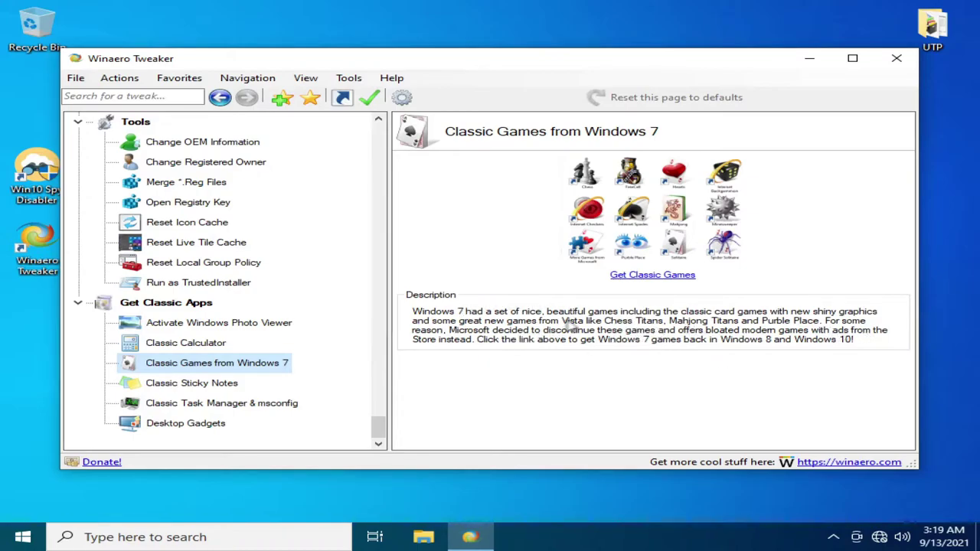
click(191, 383)
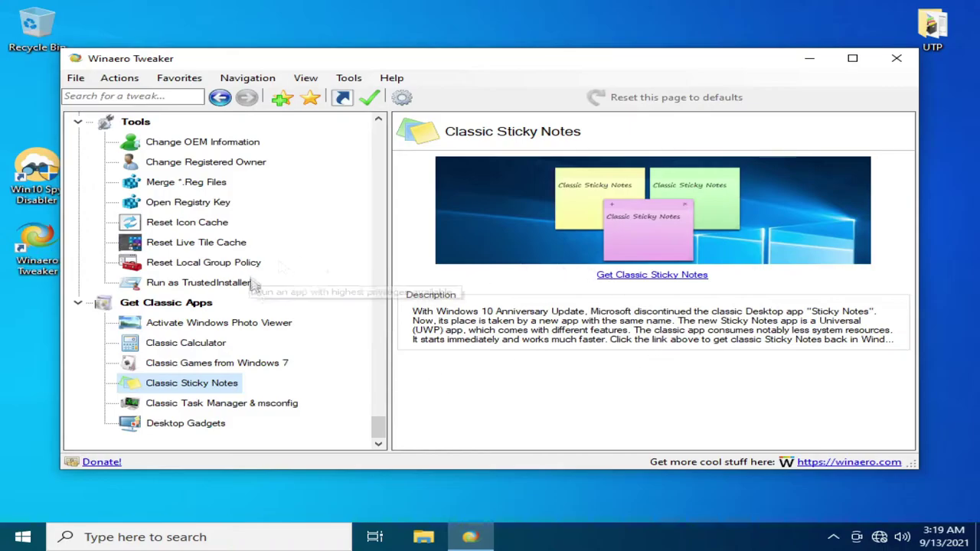
scroll(279, 257, up, 10)
click(897, 59)
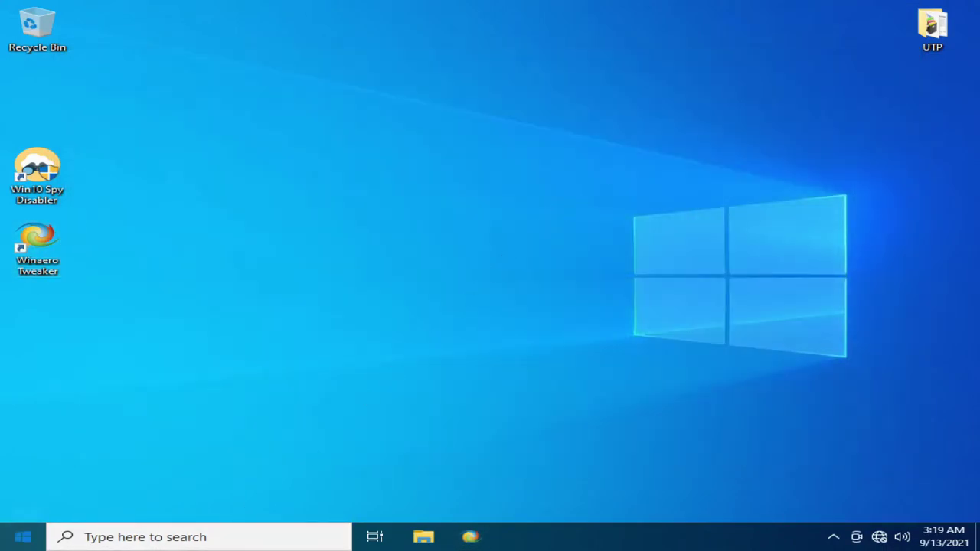
click(22, 536)
- Restart Windows from the Start power menu and sign back in with the account password
click(24, 505)
click(38, 467)
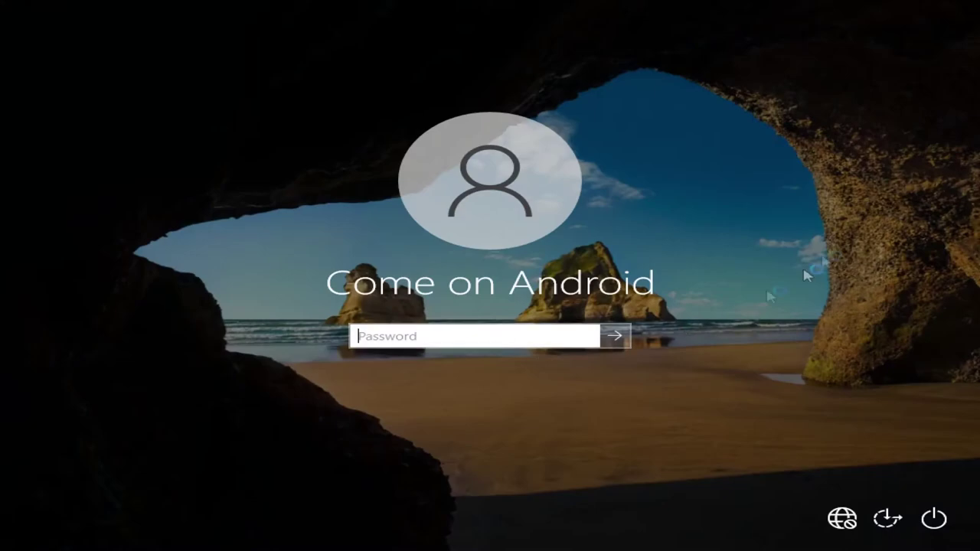
text(123)
key(Return)
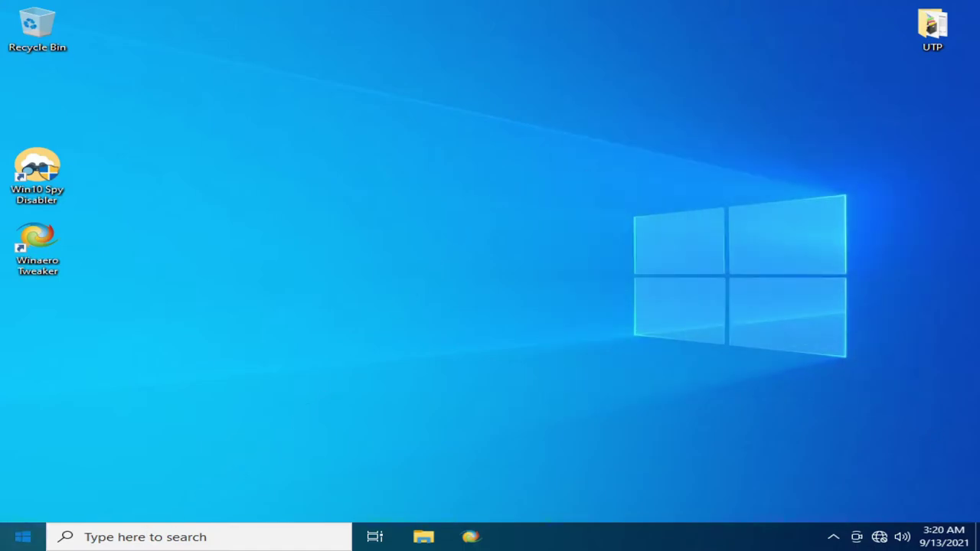
- Bring up the Start menu app list on the freshly loaded desktop
click(23, 537)
click(383, 490)
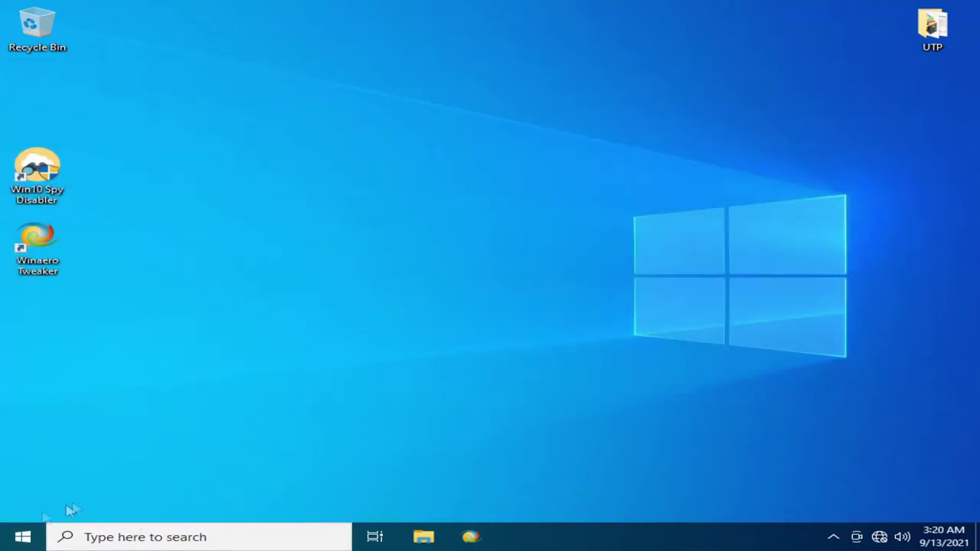
key(super)
- Launch Win10 Spy Disabler from the desktop and allow it to make changes
scroll(69, 455, down, 2)
click(519, 289)
double_click(36, 175)
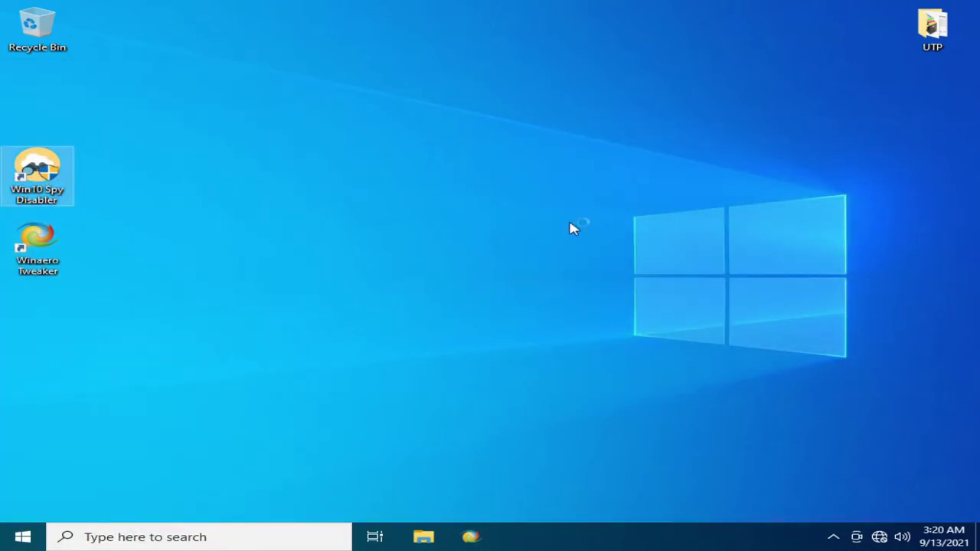
click(404, 365)
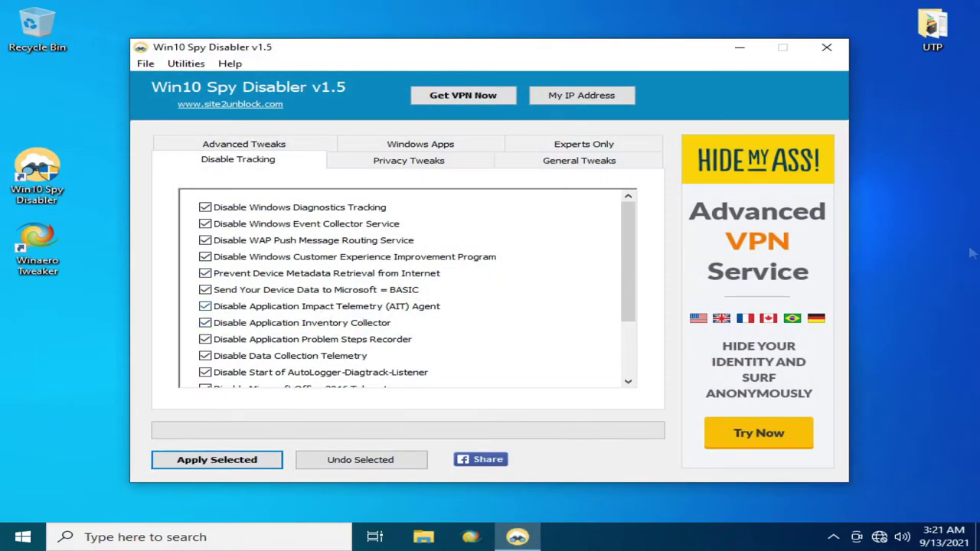
- On Privacy Tweaks, disable the advertising ID and stop Cortana from searching the web
drag(628, 253, 636, 222)
click(628, 381)
click(629, 381)
click(630, 382)
click(629, 381)
click(629, 381)
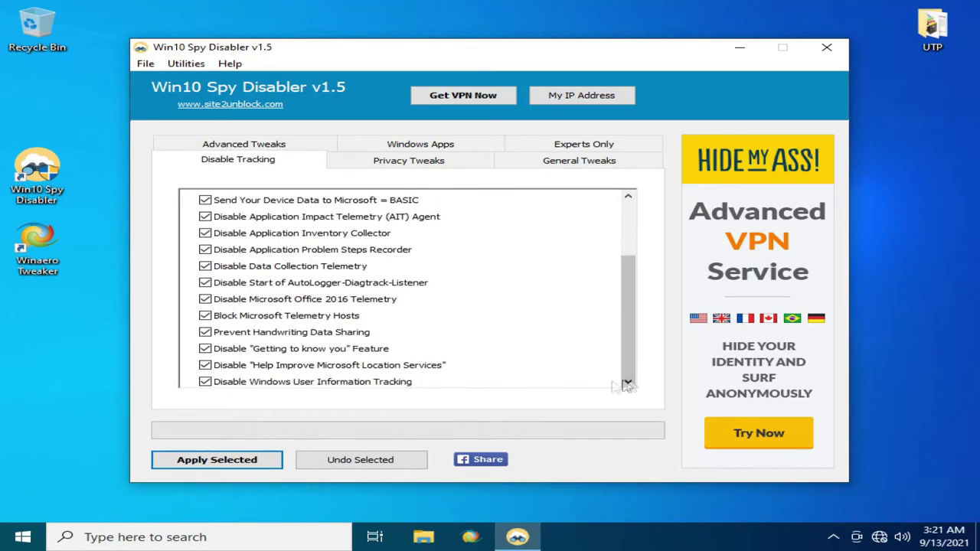
click(399, 164)
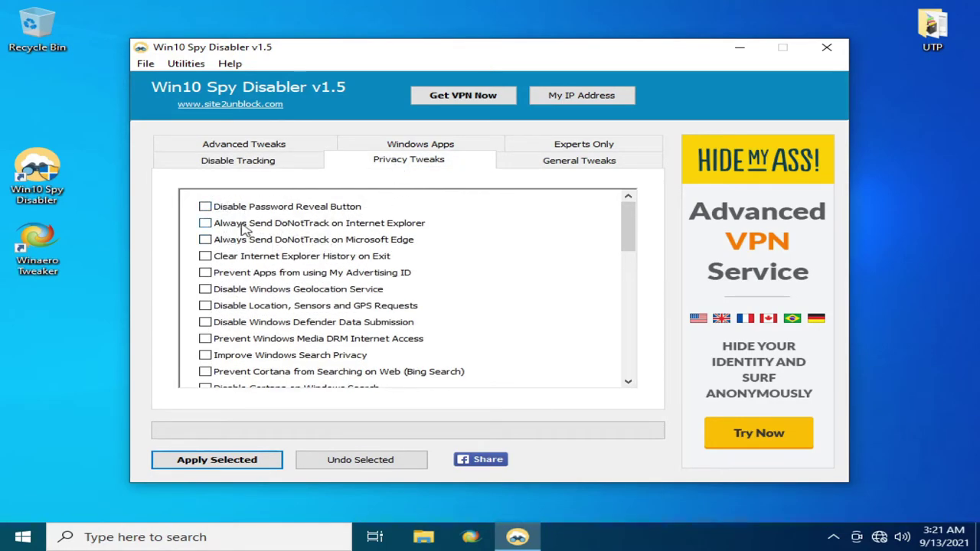
click(256, 274)
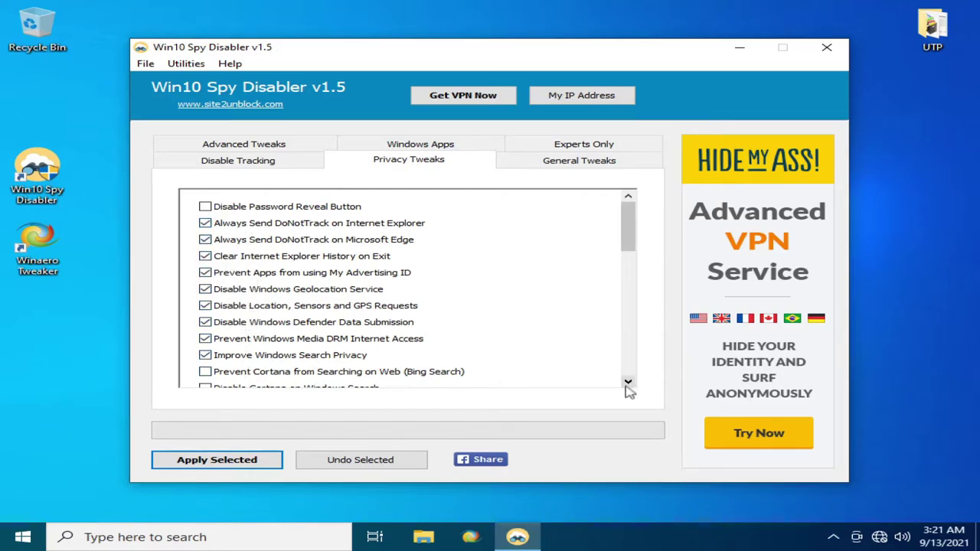
click(326, 373)
- Disable Cortana and web search in Windows Search and Edge, and block app camera and microphone access
drag(628, 380, 628, 380)
click(244, 260)
click(234, 276)
click(230, 290)
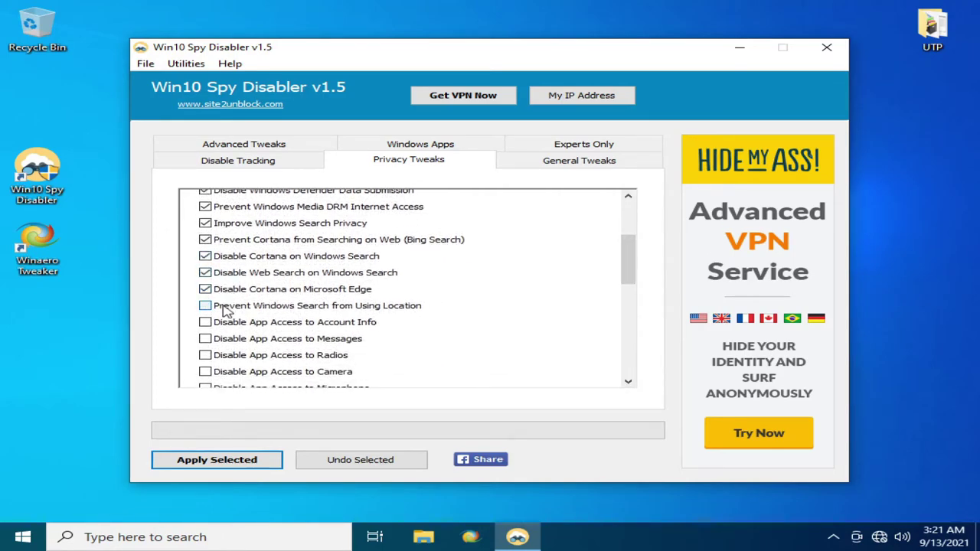
click(228, 370)
drag(628, 381, 628, 380)
click(245, 218)
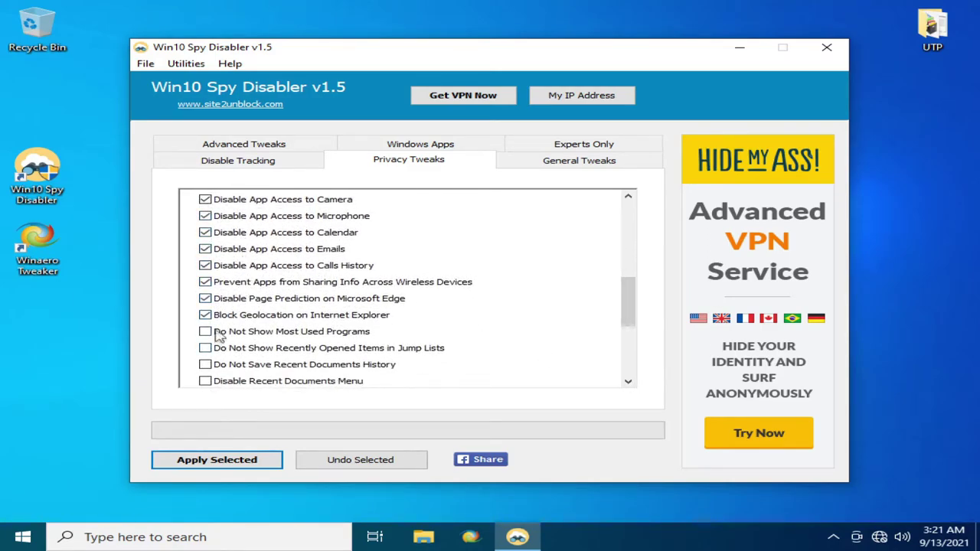
- Further down the list, block Cortana's SearchUI.exe in the firewall
click(628, 381)
click(628, 380)
click(628, 381)
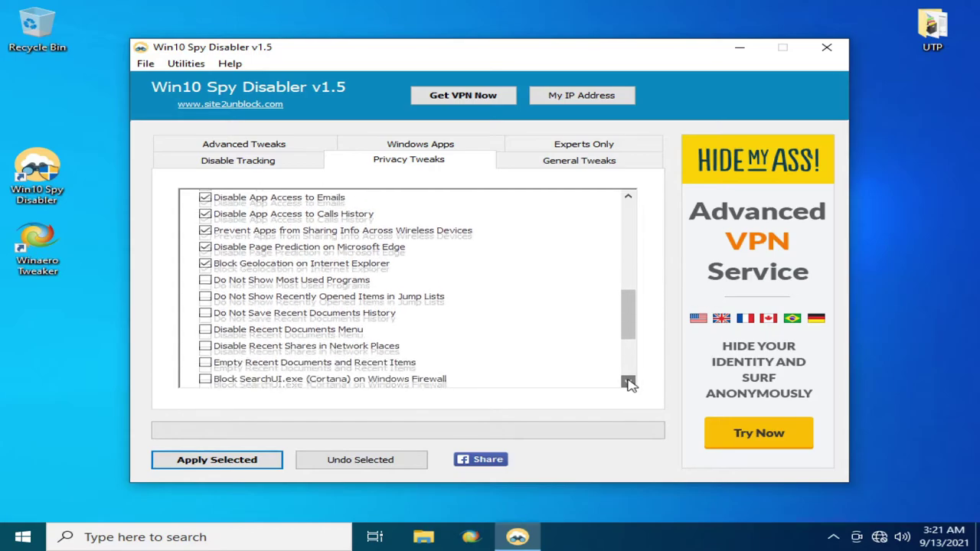
click(628, 380)
click(280, 370)
click(628, 381)
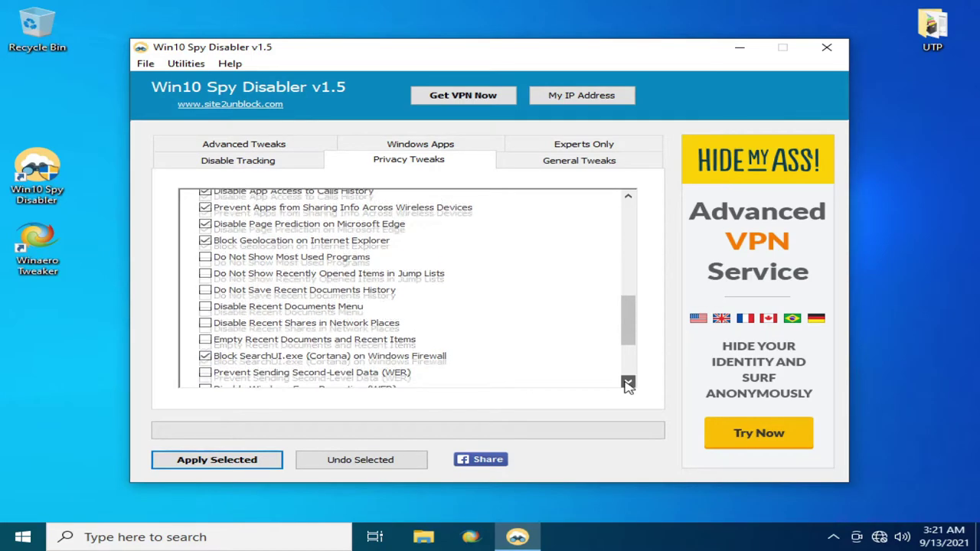
click(628, 381)
click(628, 380)
click(628, 381)
- Disable lock-screen tips, Start app suggestions, silent app installs, content delivery ads and WiFi Sense sharing
click(234, 345)
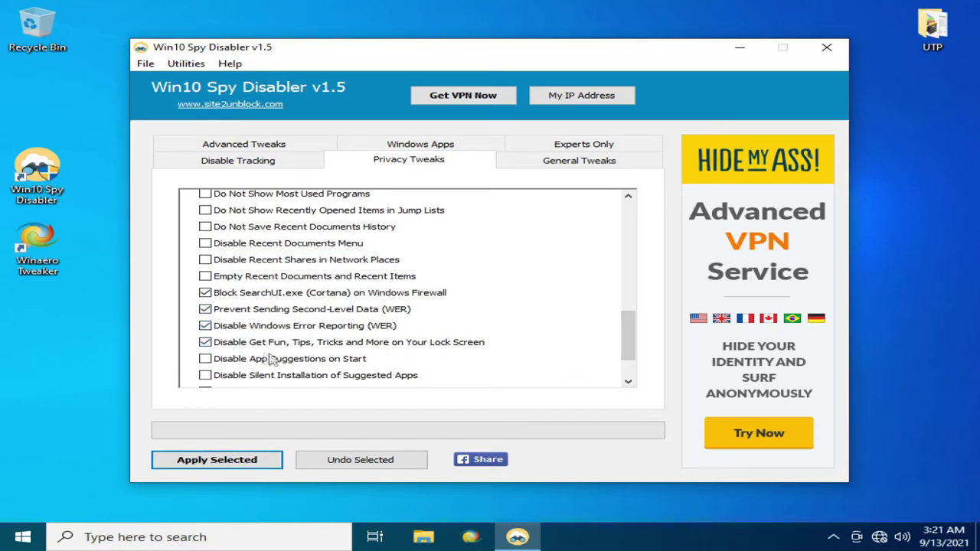
click(257, 365)
click(261, 375)
click(628, 381)
click(628, 381)
click(628, 381)
click(221, 334)
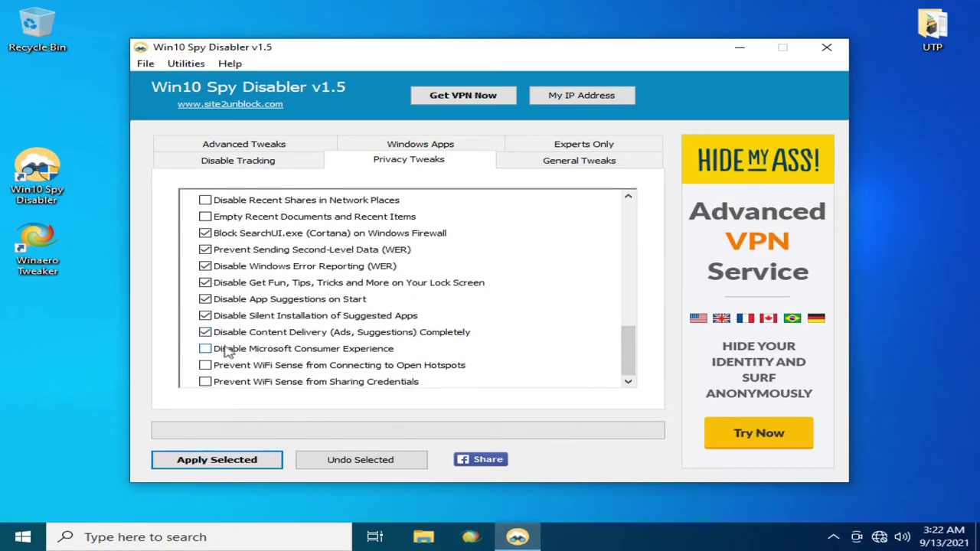
click(262, 382)
- On General Tweaks, stop driver and map updates, show drive letters first, and leave hibernate enabled
click(547, 165)
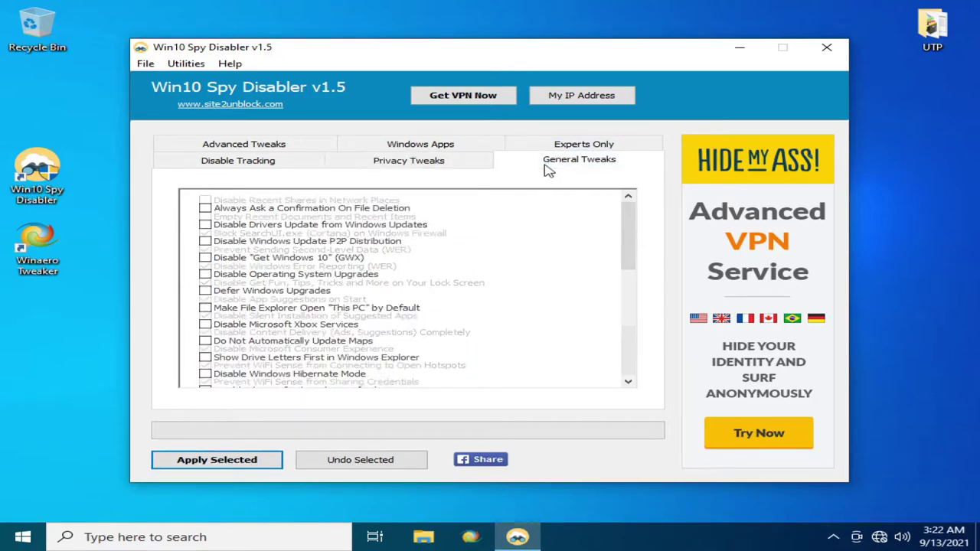
click(239, 227)
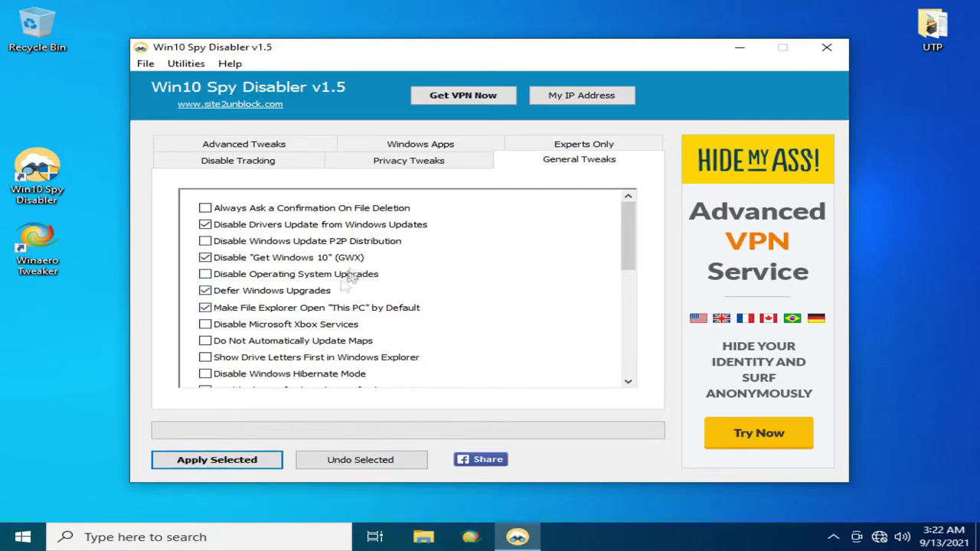
click(272, 345)
click(266, 358)
click(259, 374)
click(628, 381)
click(628, 381)
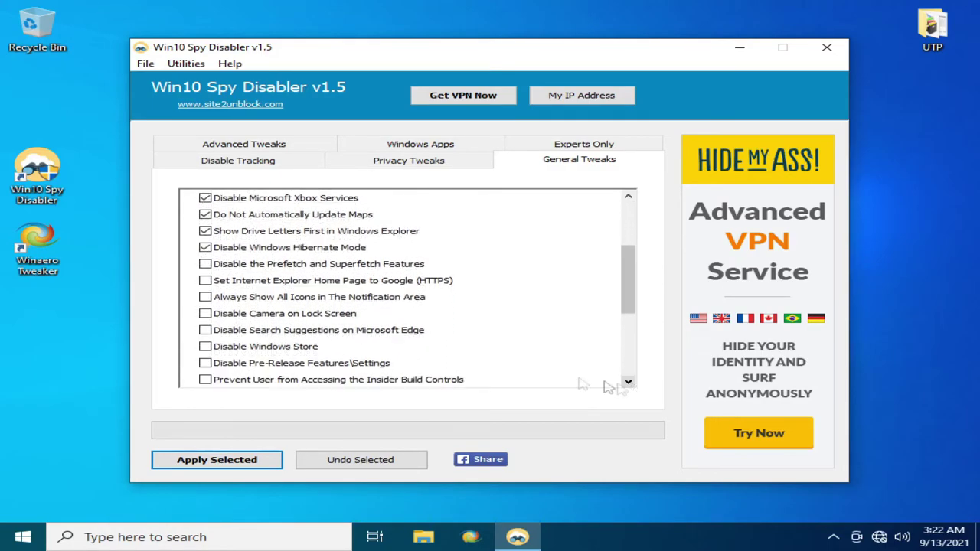
click(277, 250)
- Set the IE home page to Google and disable the lock-screen camera and pre-release features
click(227, 284)
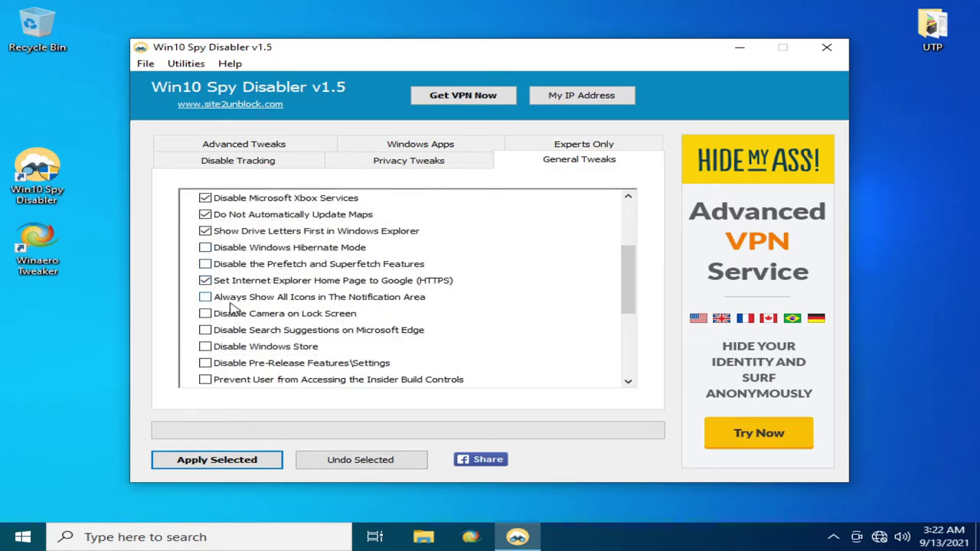
click(222, 313)
click(222, 363)
scroll(628, 381, down, 3)
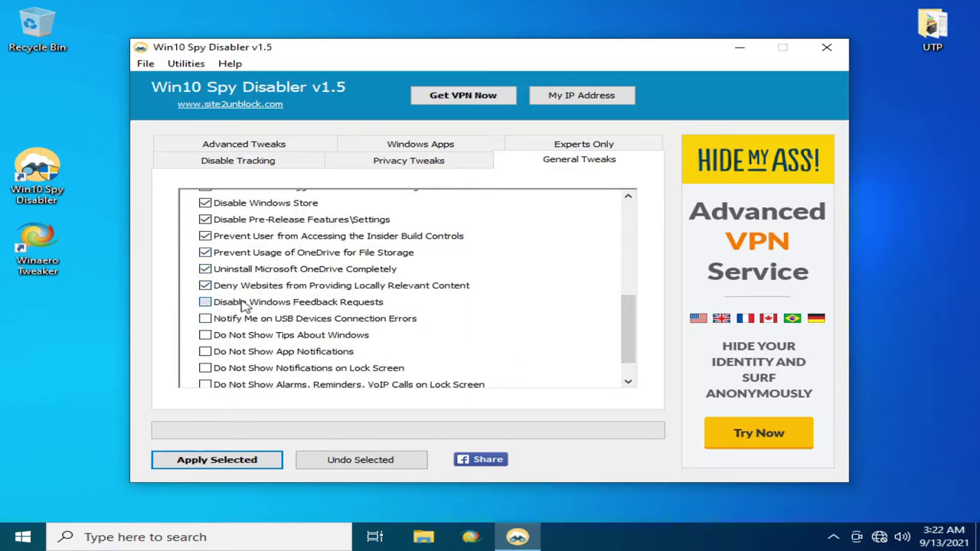
- Hide Windows tips, app notifications and lock-screen notifications
click(222, 337)
click(221, 353)
click(628, 381)
click(628, 382)
click(230, 333)
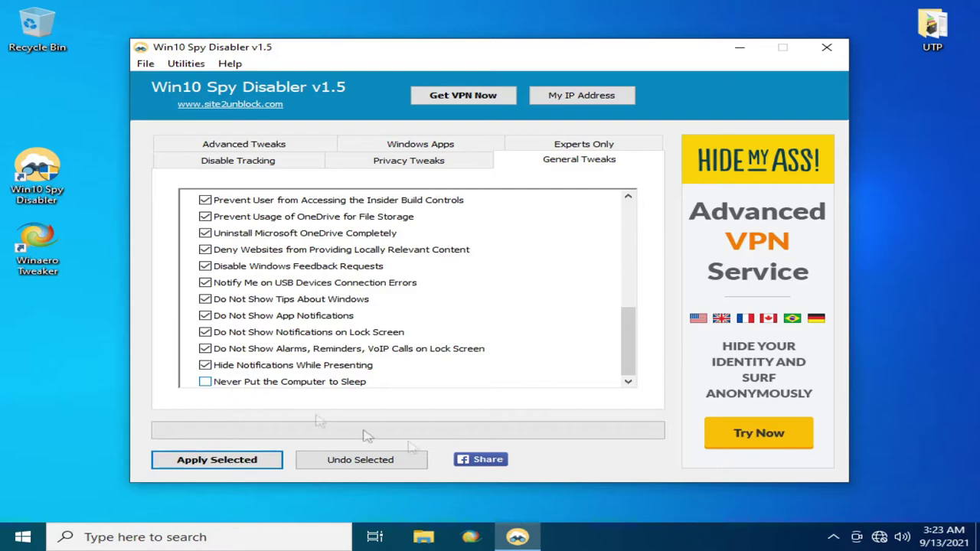
click(258, 147)
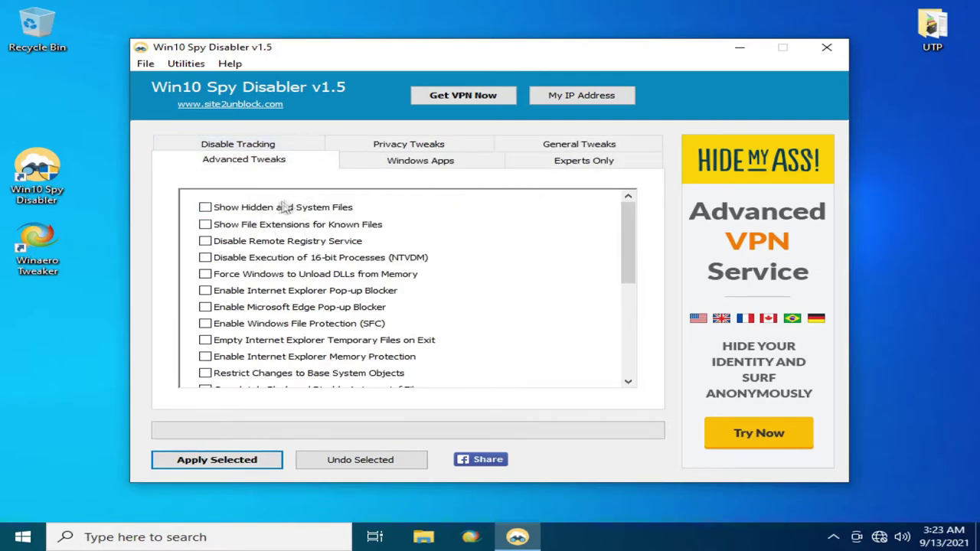
- Block 16-bit processes and enable the Edge pop-up blocker and Windows File Protection (SFC), then scroll down
click(275, 257)
click(221, 309)
click(225, 325)
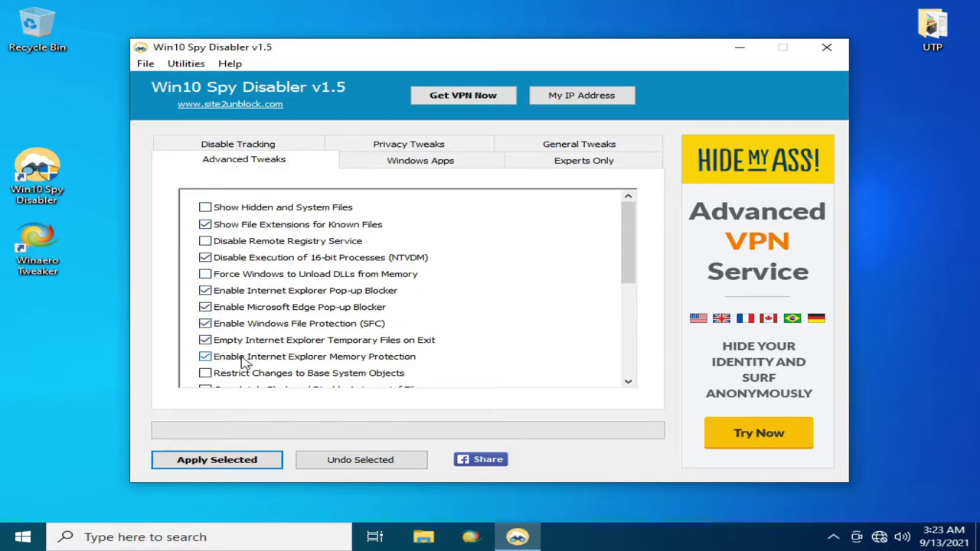
click(627, 380)
click(628, 380)
click(628, 380)
click(628, 380)
click(628, 380)
click(628, 383)
click(628, 383)
click(628, 382)
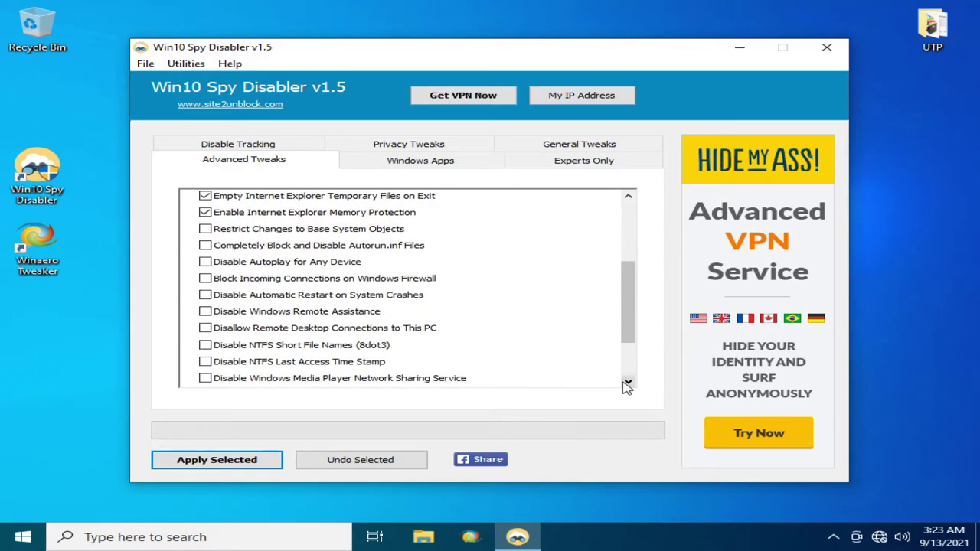
click(627, 382)
click(628, 382)
click(628, 382)
click(628, 382)
click(628, 382)
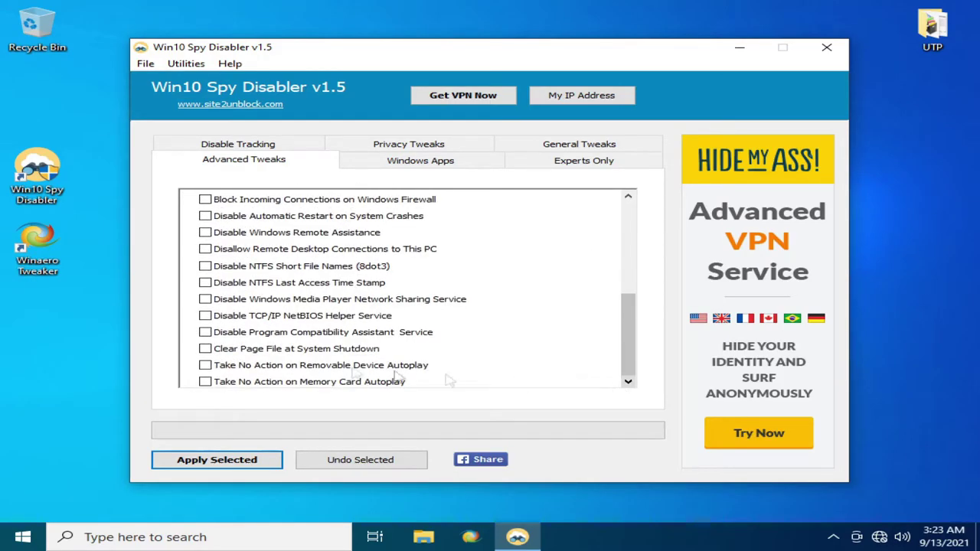
- Check the Experts Only tweaks, then apply all selected tweaks after agreeing to a restore point
click(371, 148)
click(548, 150)
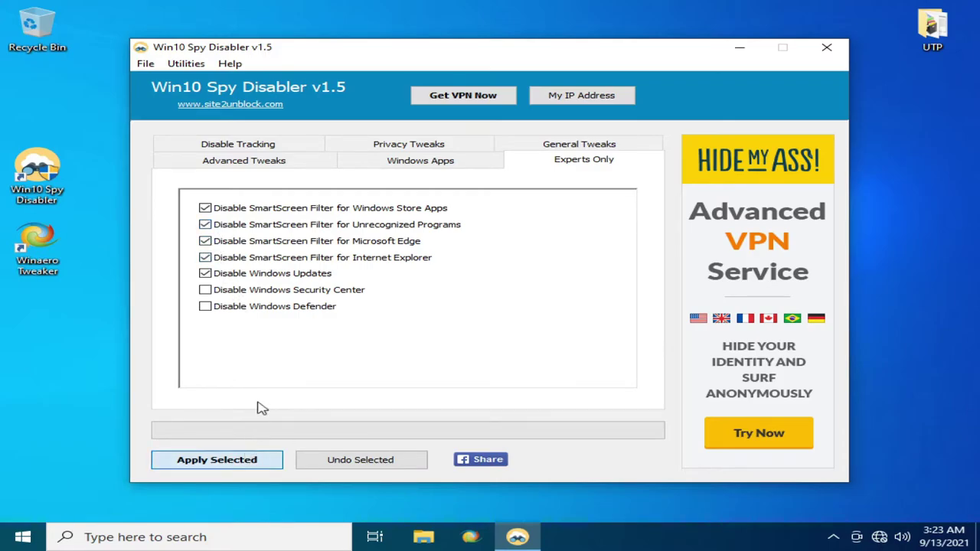
click(518, 318)
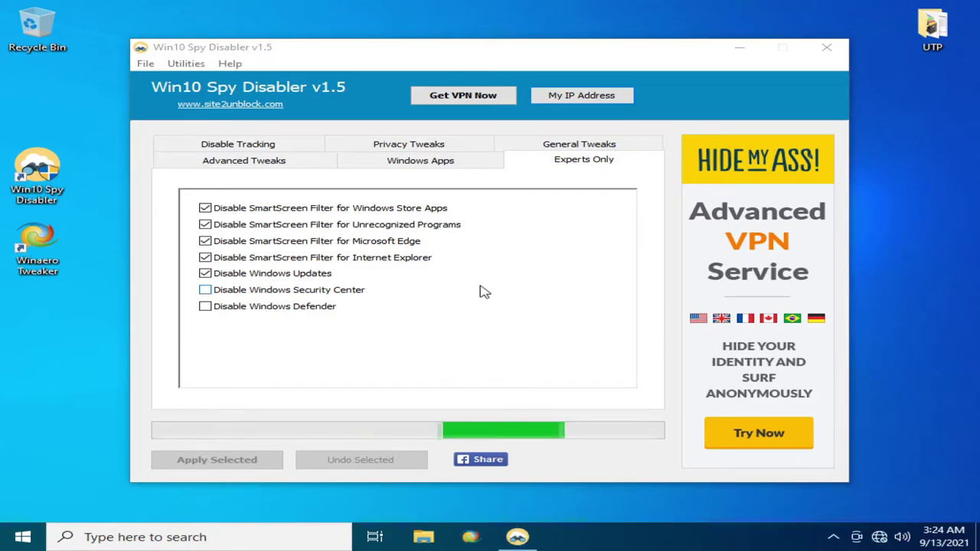
drag(553, 46, 579, 36)
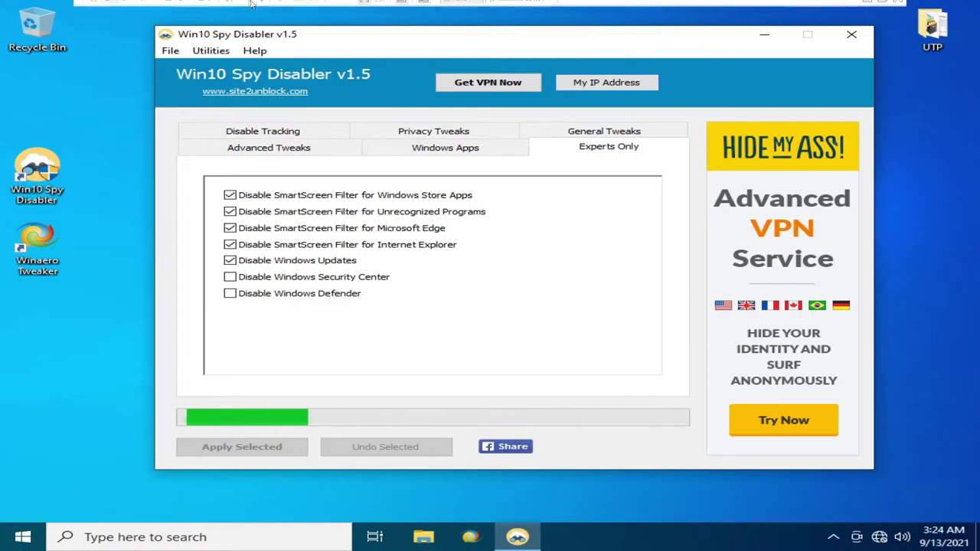
- Open File Explorer to This PC, close it, and accept the reboot prompt
key(super+e)
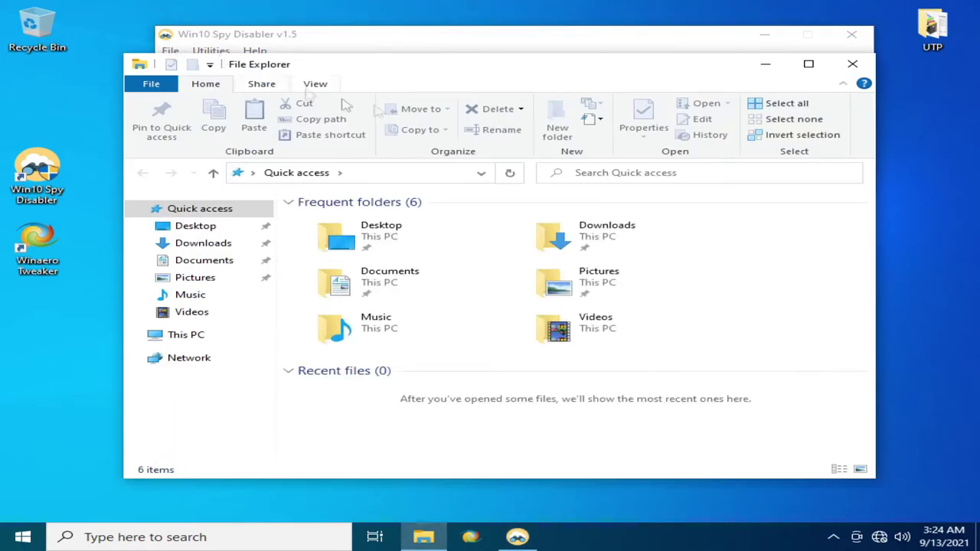
click(201, 331)
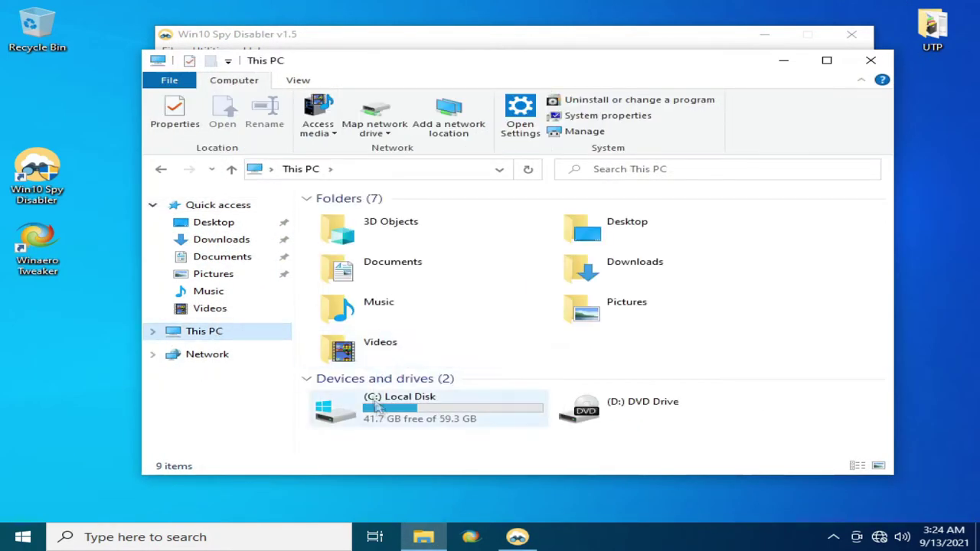
click(871, 60)
click(507, 317)
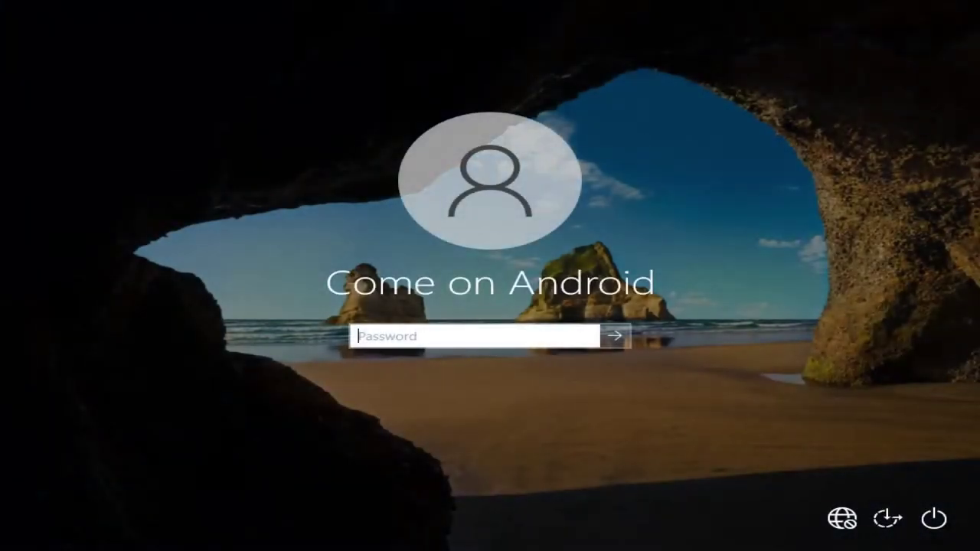
- Sign in with the account password and open Settings from the Start menu
text(•••)
key(Return)
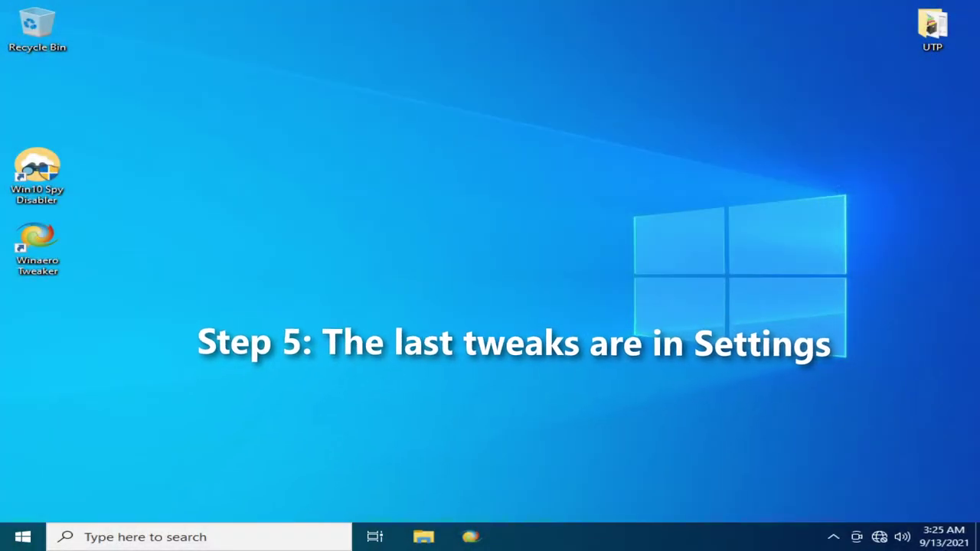
click(10, 536)
scroll(230, 291, down, 1)
click(589, 226)
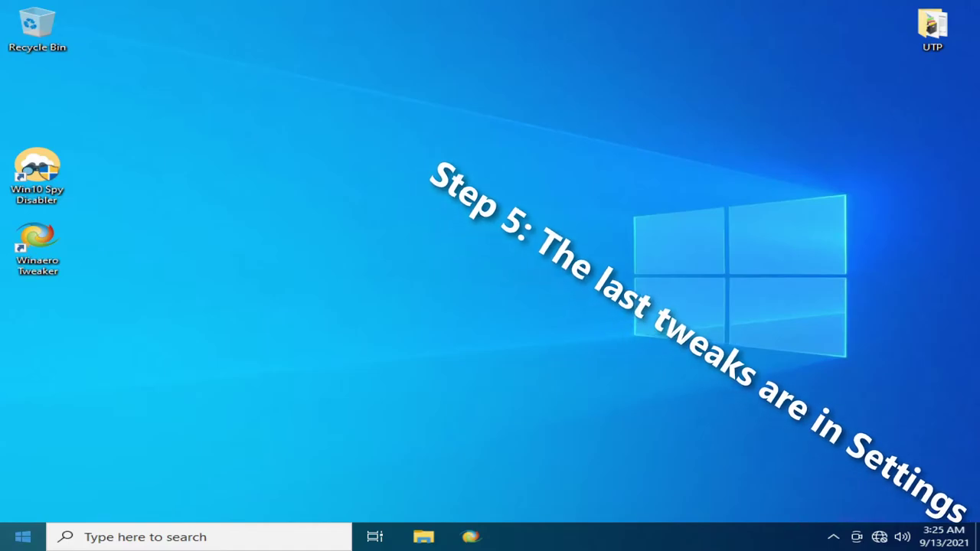
click(23, 536)
click(23, 471)
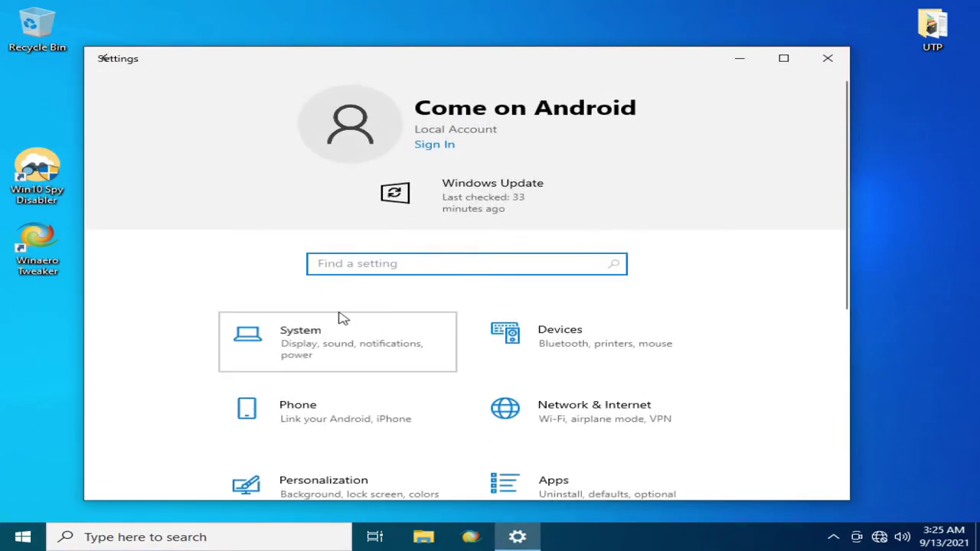
- In System settings, browse Notifications, Focus assist, Power & sleep, Storage and Multitasking
click(339, 317)
click(245, 282)
scroll(460, 299, down, 4)
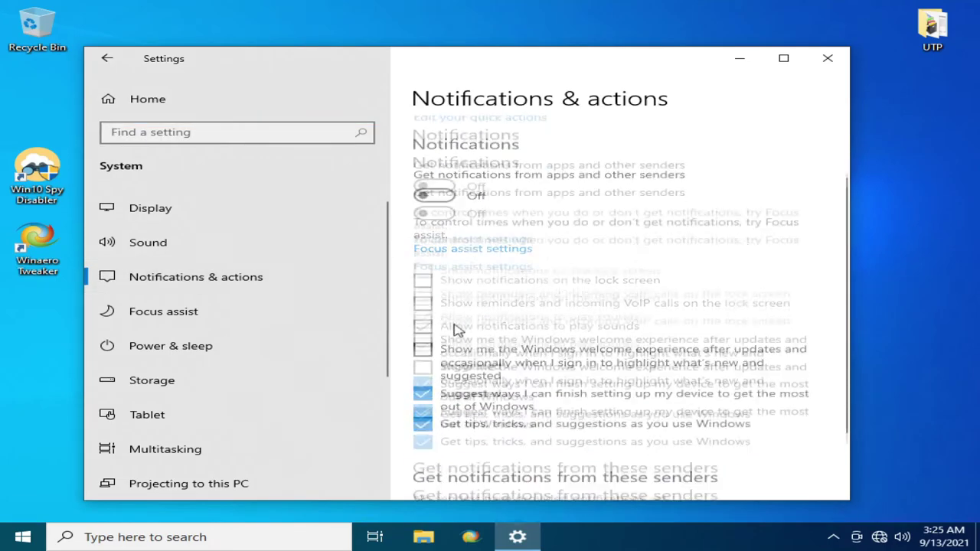
click(311, 314)
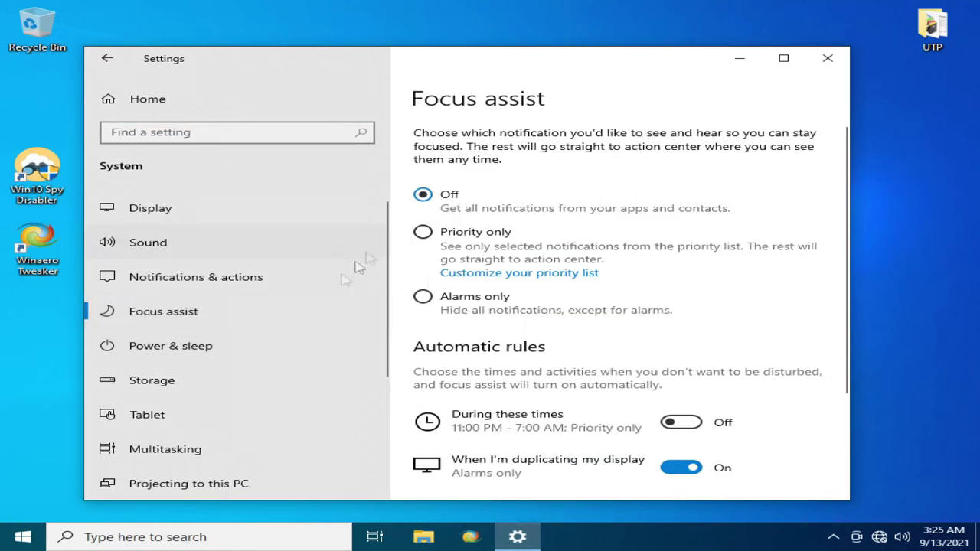
click(227, 342)
scroll(225, 342, down, 2)
scroll(495, 350, down, 3)
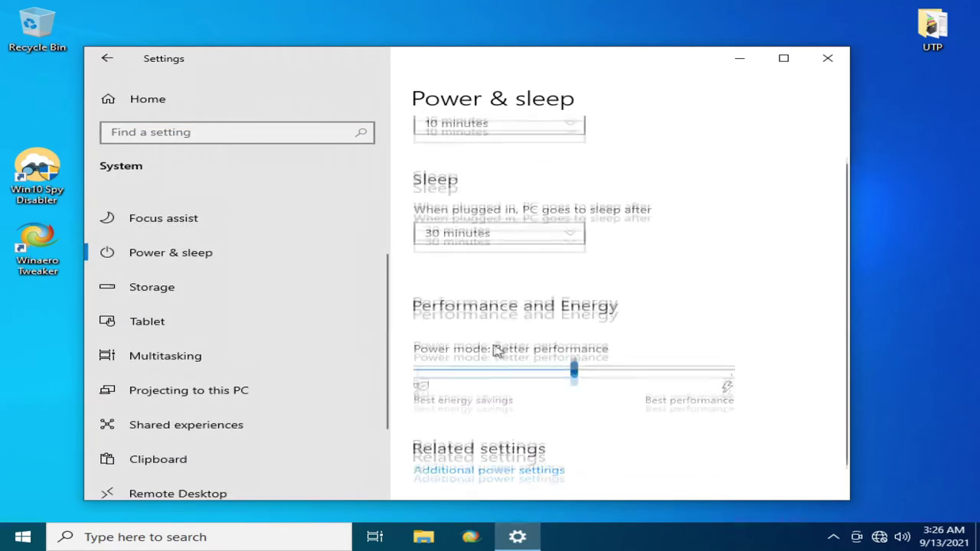
click(129, 287)
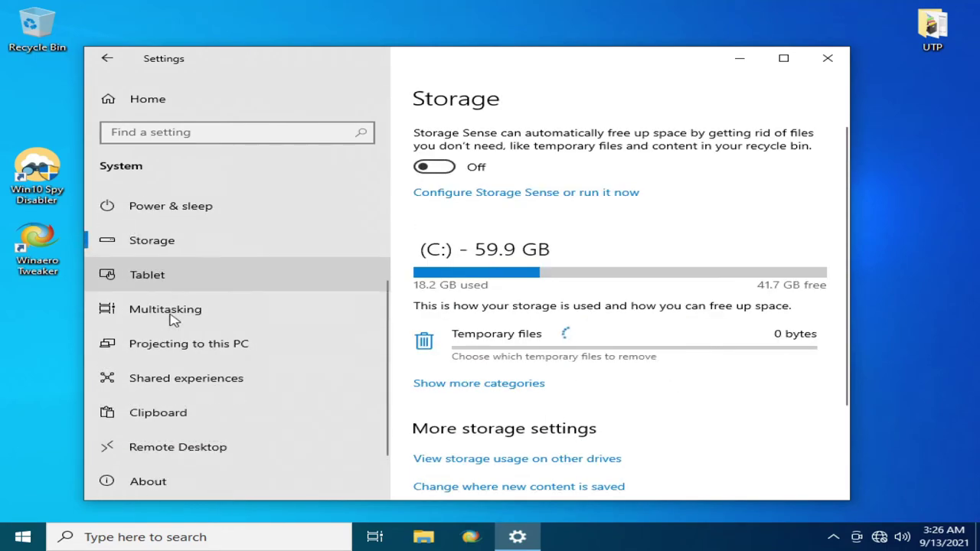
click(176, 309)
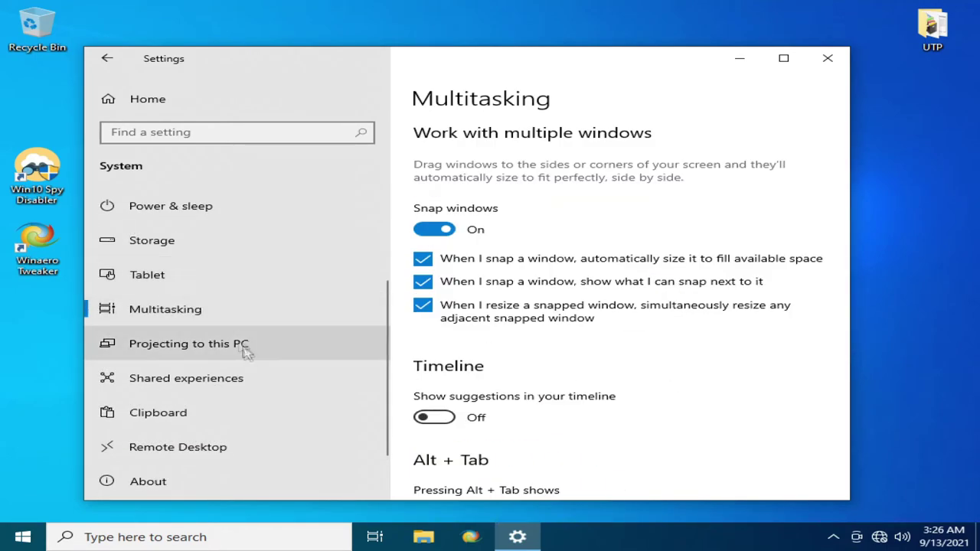
scroll(126, 436, down, 2)
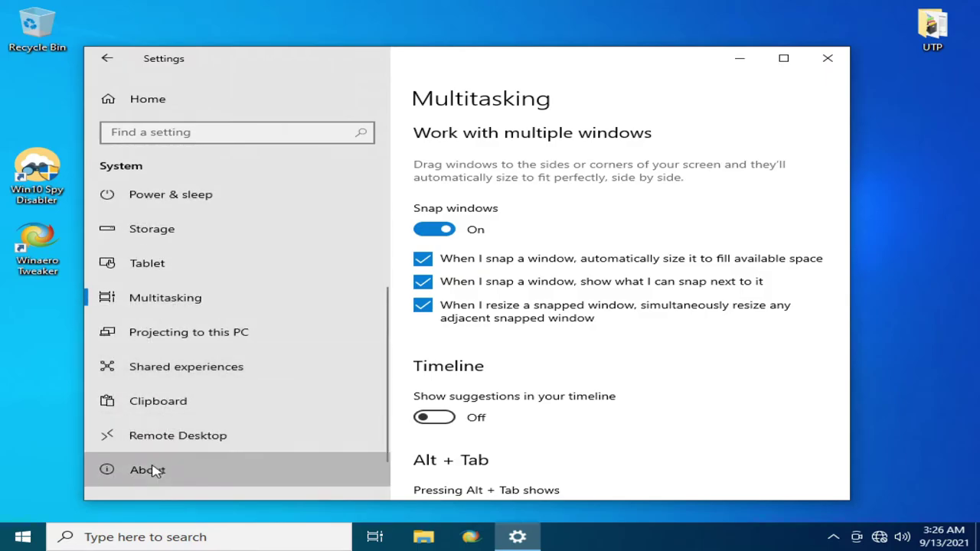
- From About, open System Properties' Performance Options, pick best-performance visual effects, then return to Settings home
click(153, 468)
scroll(609, 329, down, 10)
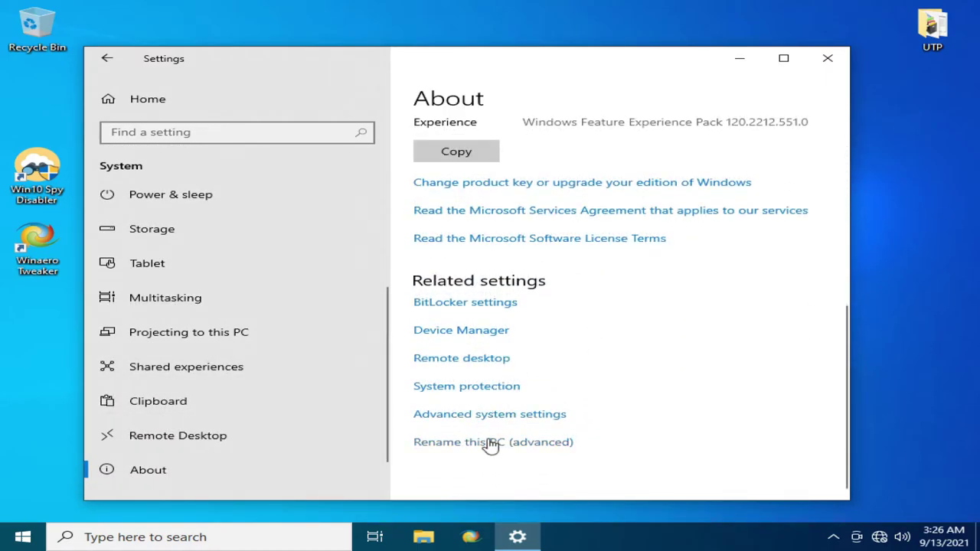
click(481, 418)
click(350, 135)
click(151, 199)
click(267, 491)
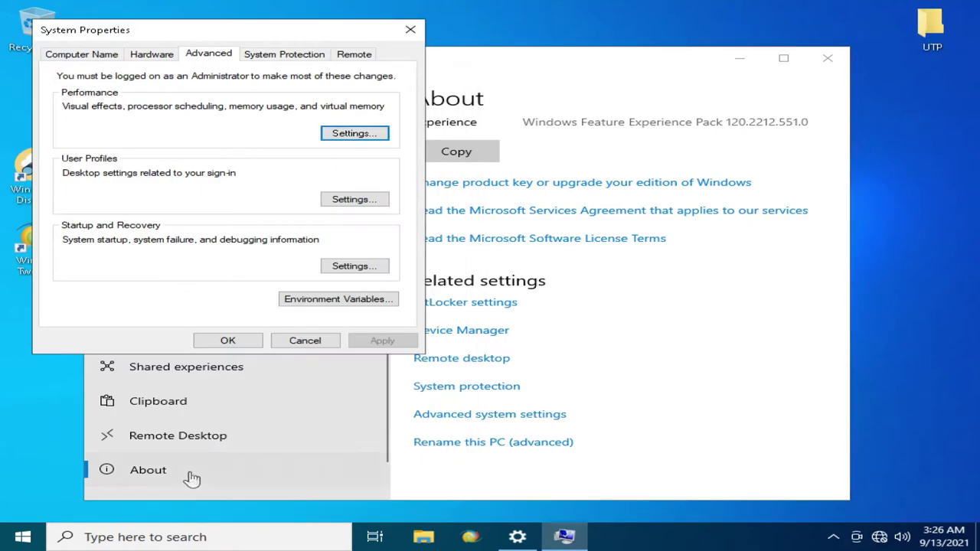
click(215, 342)
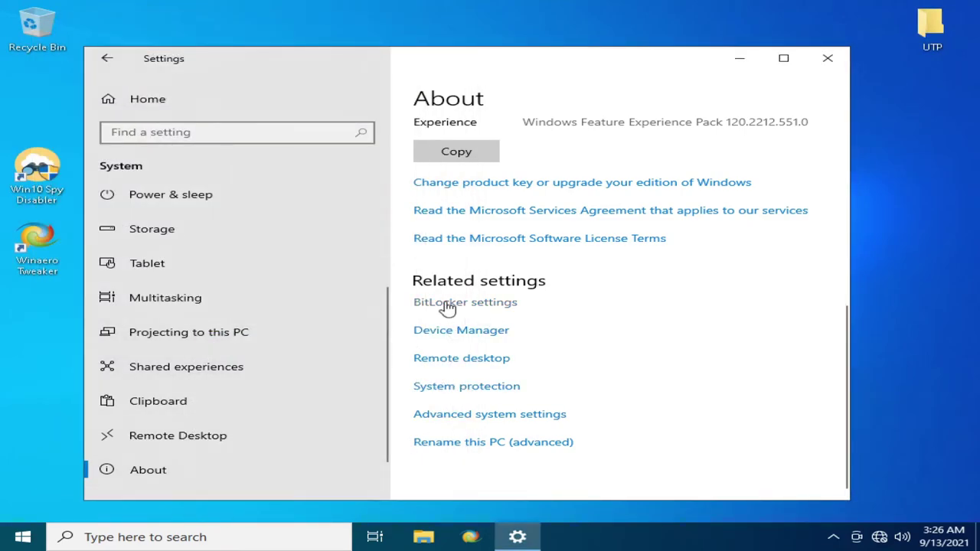
scroll(215, 392, up, 3)
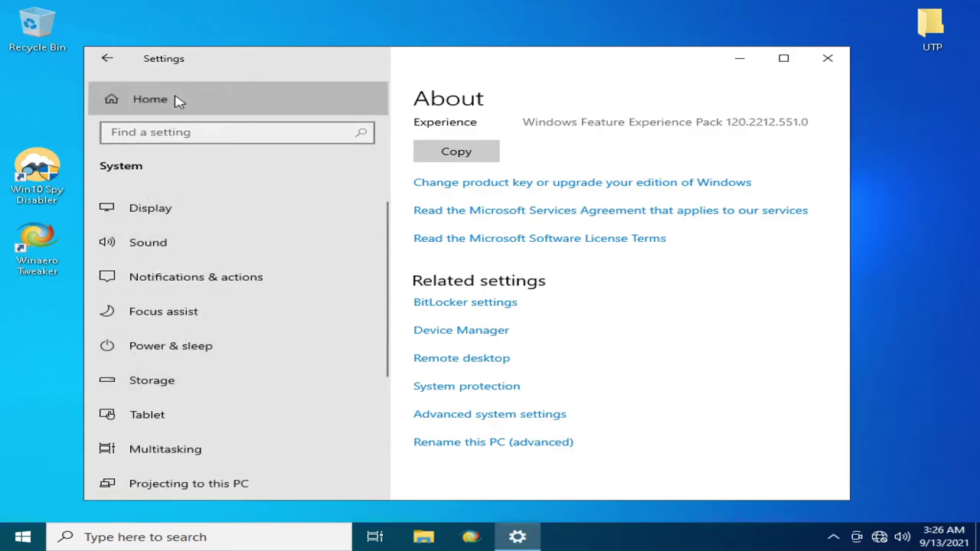
click(179, 99)
- Look over the Apps settings page and return to the Settings home page
scroll(472, 300, down, 2)
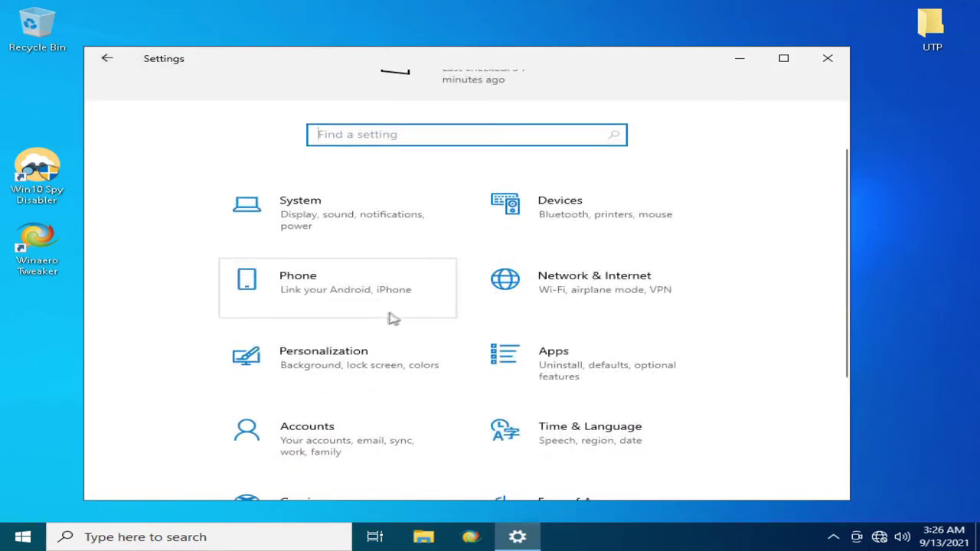
scroll(496, 295, down, 1)
click(490, 318)
scroll(494, 357, down, 3)
scroll(456, 282, up, 2)
click(105, 59)
scroll(387, 329, down, 3)
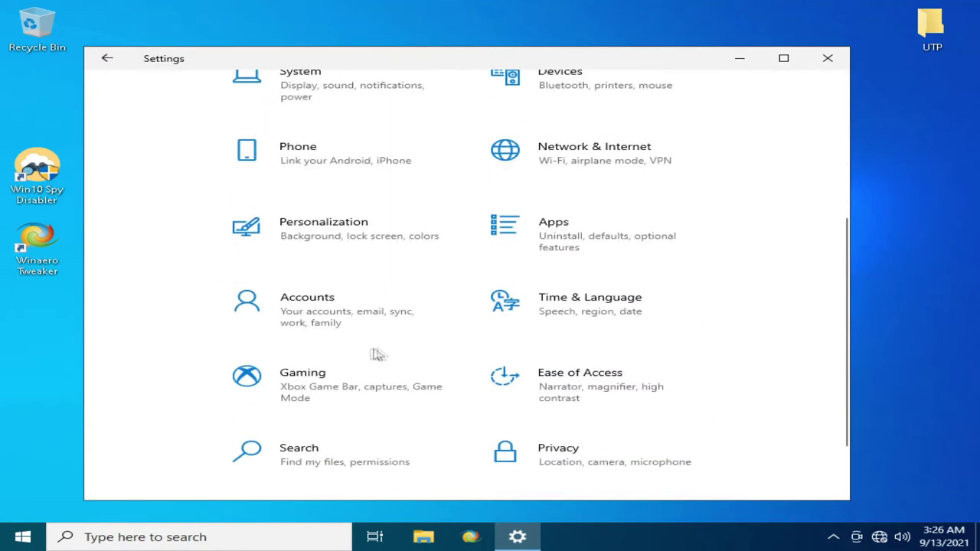
- In Gaming settings, switch the Xbox Game Bar off
click(394, 380)
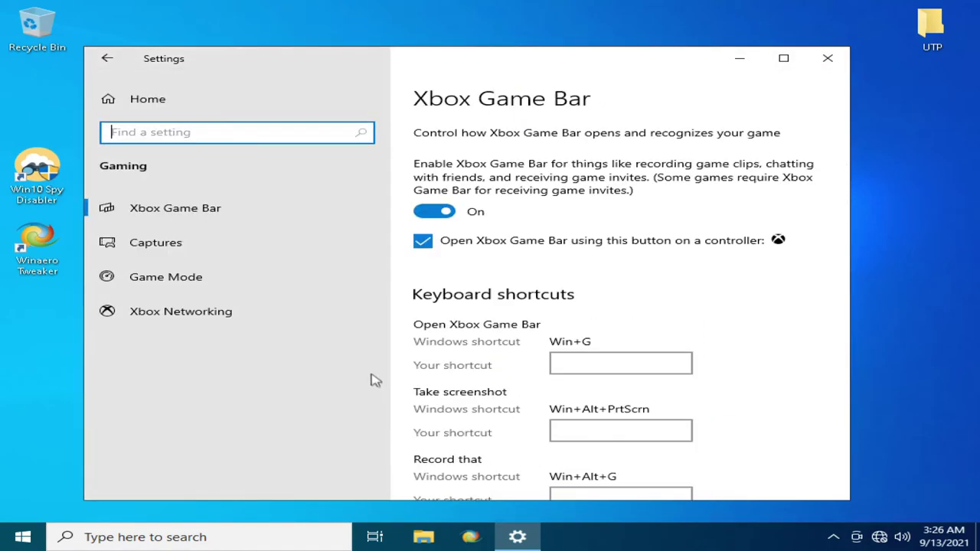
click(434, 212)
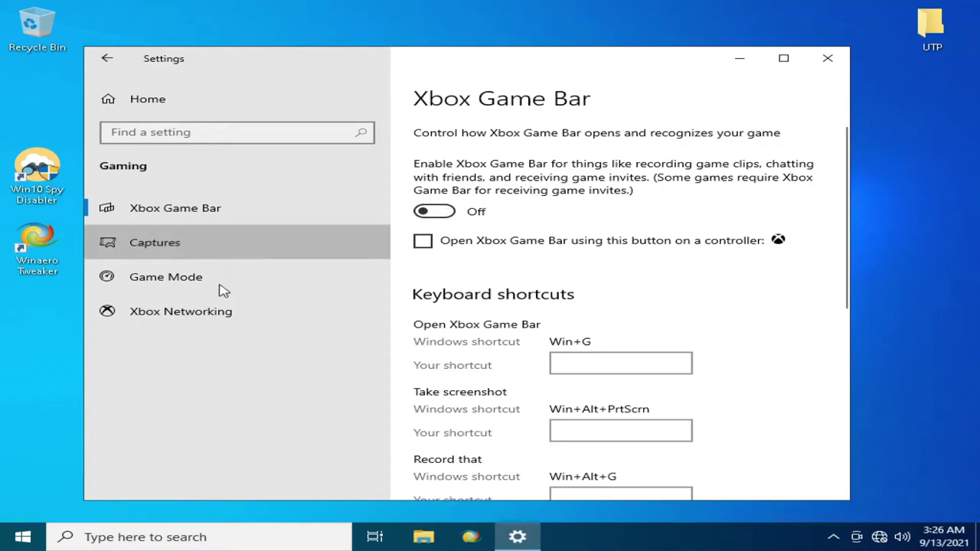
click(230, 244)
scroll(488, 271, down, 10)
scroll(487, 271, up, 5)
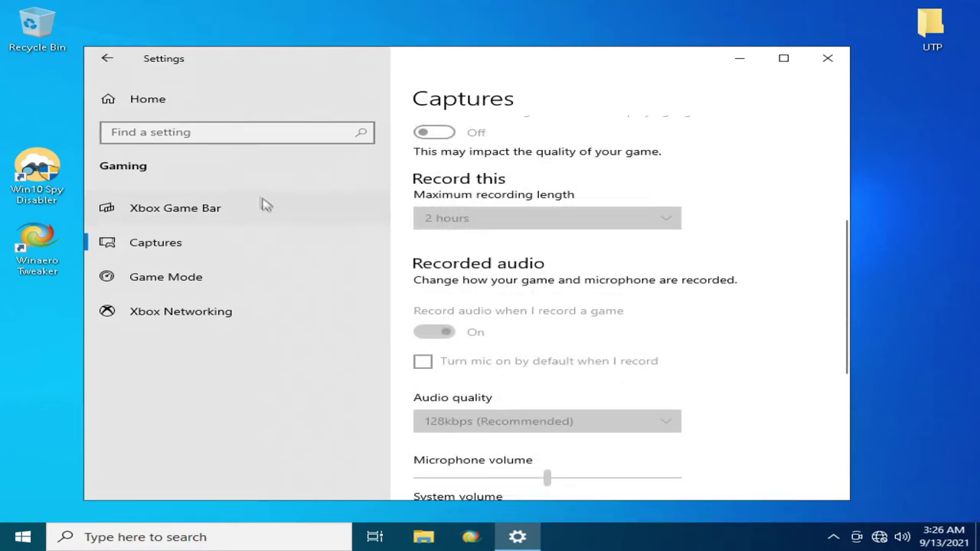
click(256, 208)
scroll(592, 253, down, 10)
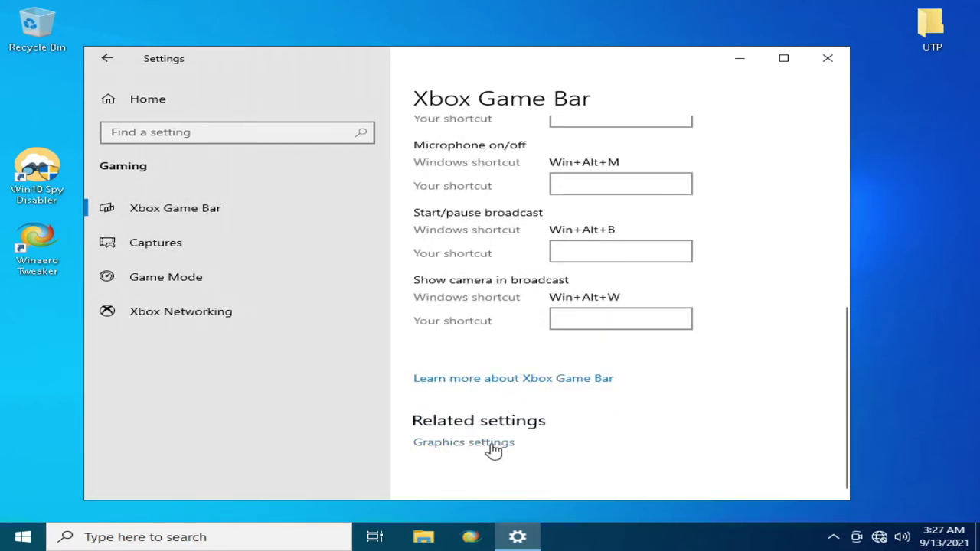
click(494, 451)
click(107, 58)
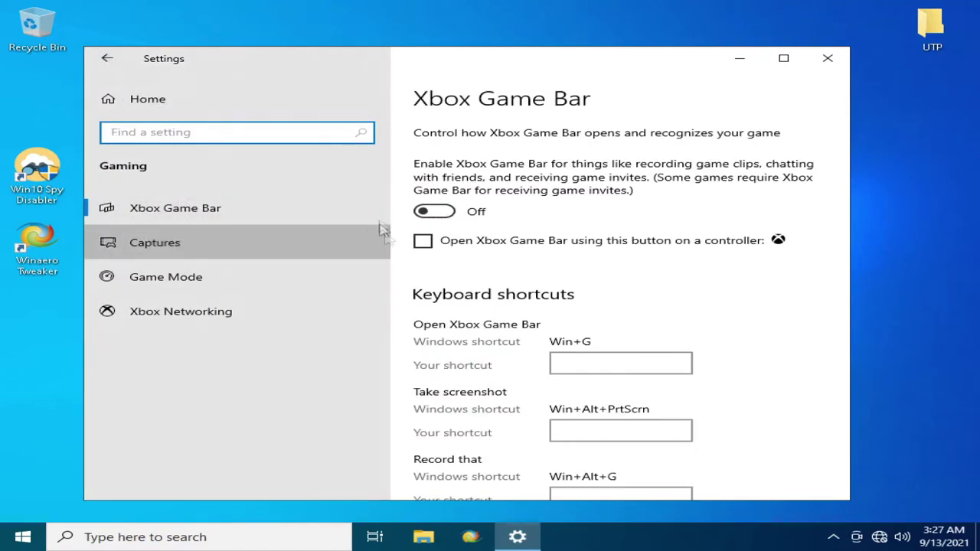
- Review the Captures, Game Mode and Xbox Networking pages, then go back to Settings home
click(382, 228)
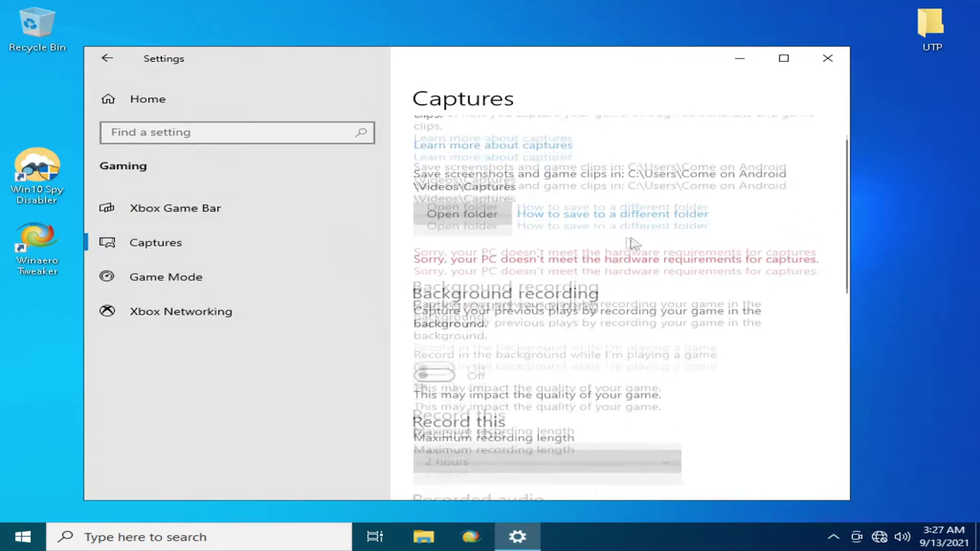
click(227, 280)
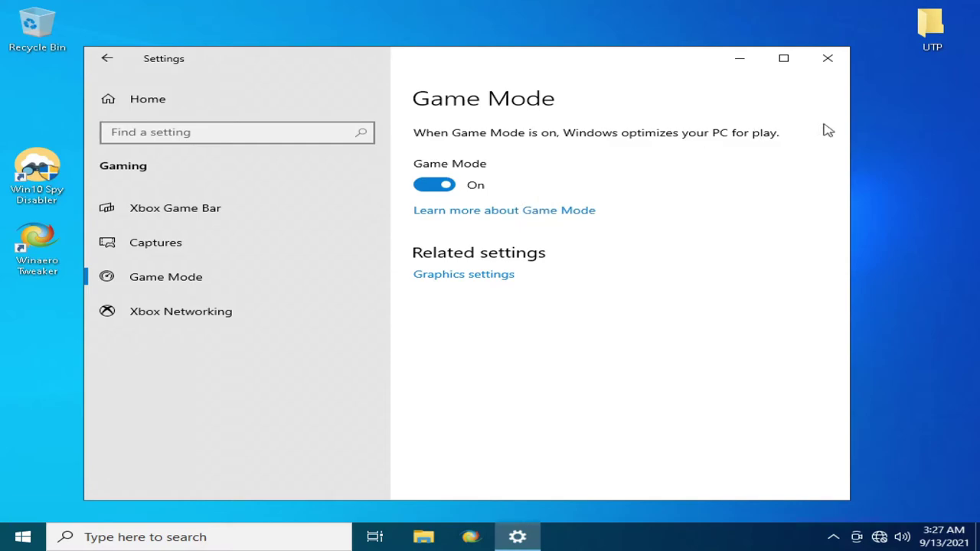
click(253, 311)
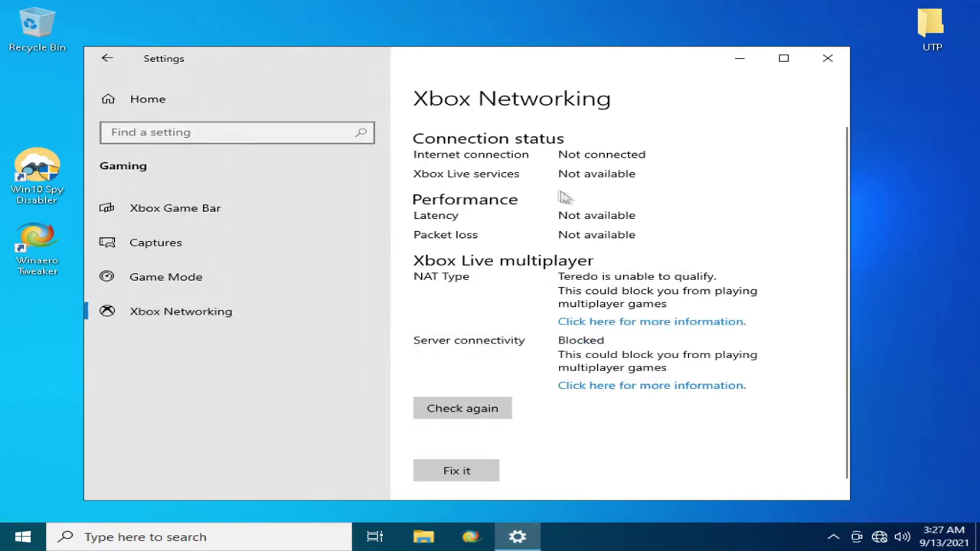
scroll(513, 339, down, 1)
scroll(514, 339, up, 1)
click(179, 99)
- In Privacy, turn off suggested content, then look through the Speech, Inking & typing and Diagnostics pages
scroll(582, 299, down, 5)
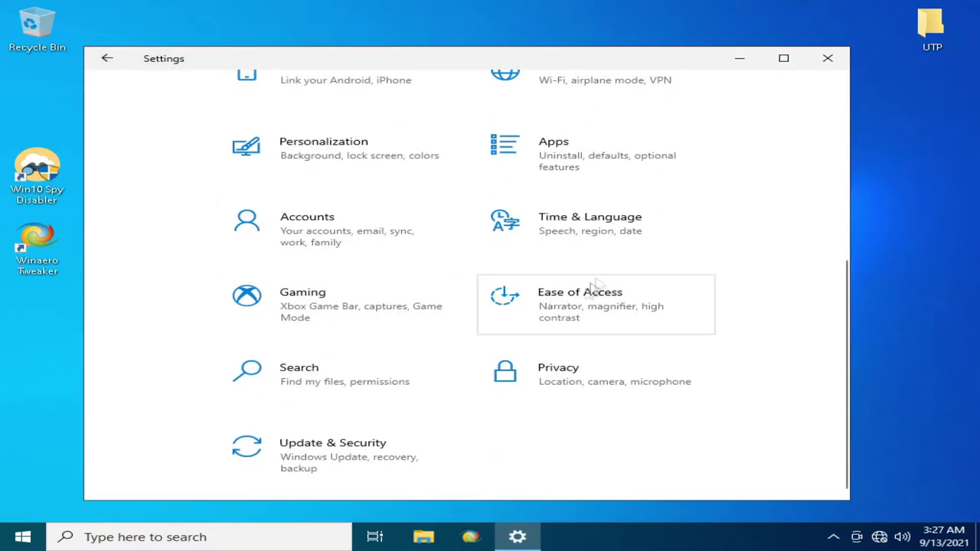
click(546, 380)
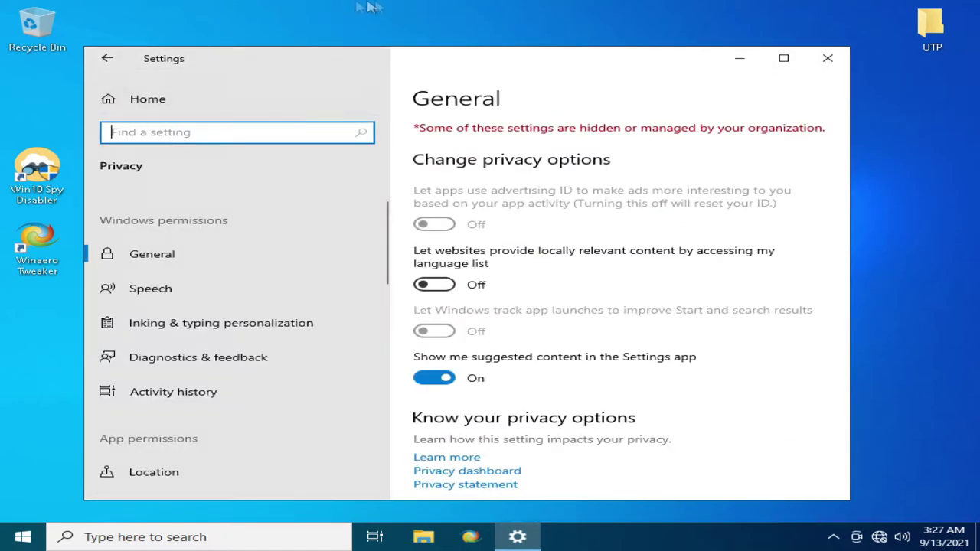
click(434, 378)
click(252, 287)
scroll(258, 318, down, 1)
click(261, 277)
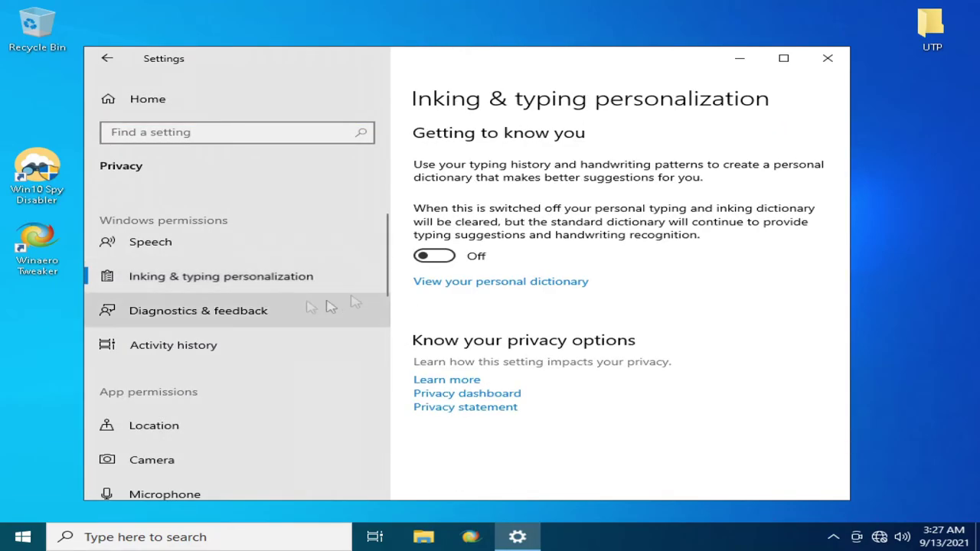
click(295, 306)
scroll(446, 354, down, 10)
scroll(447, 354, up, 3)
scroll(446, 353, down, 3)
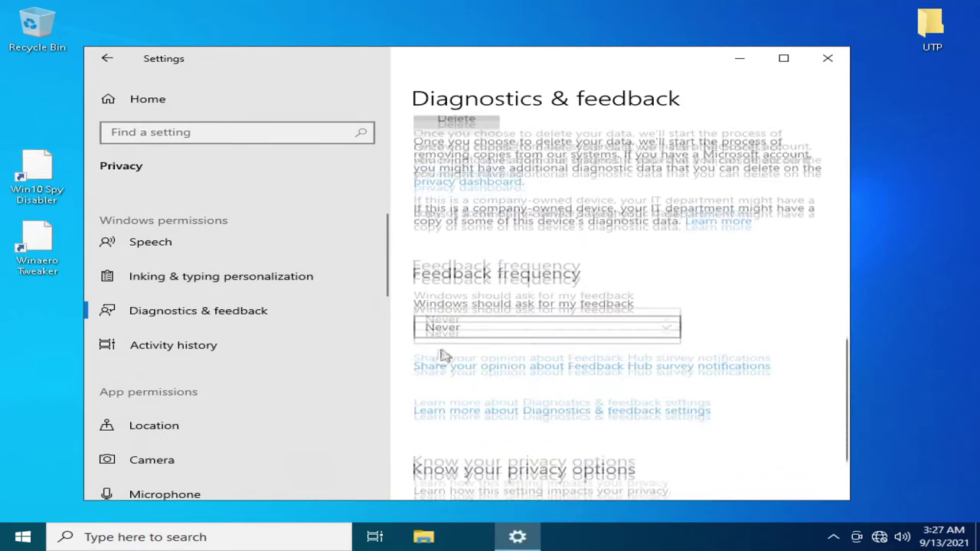
- Stop storing activity history on this device and clear the existing history
click(210, 340)
click(449, 193)
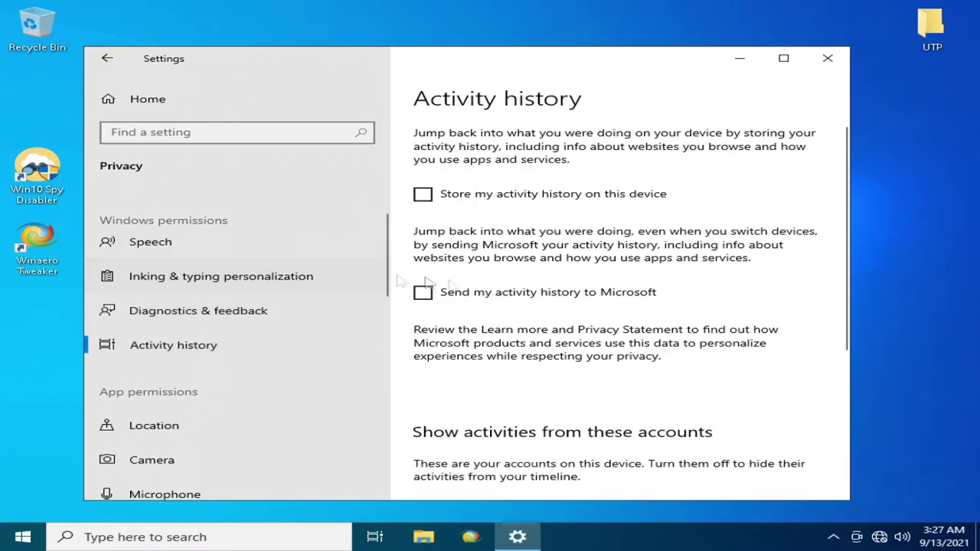
scroll(460, 283, down, 4)
click(484, 278)
click(371, 243)
- Turn off letting apps run in the background
click(229, 421)
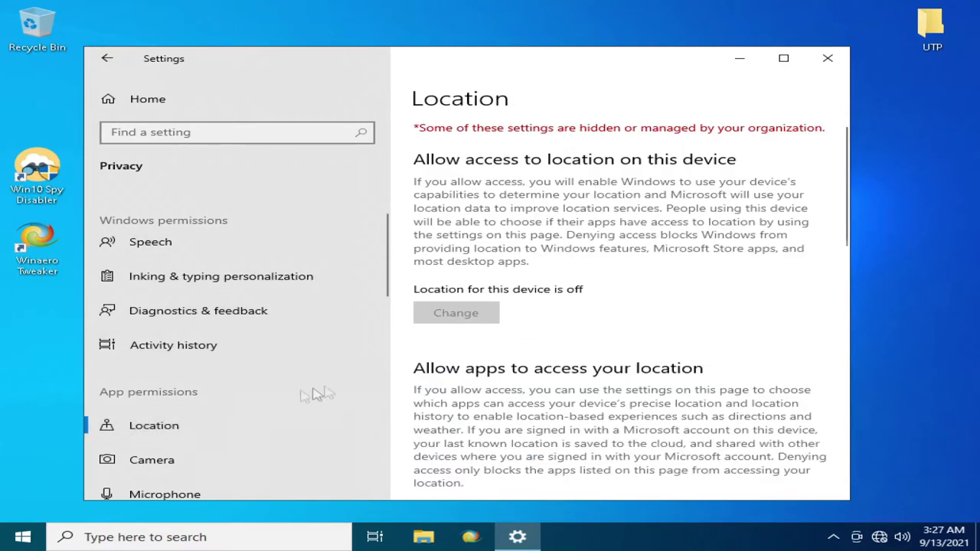
scroll(230, 383, down, 10)
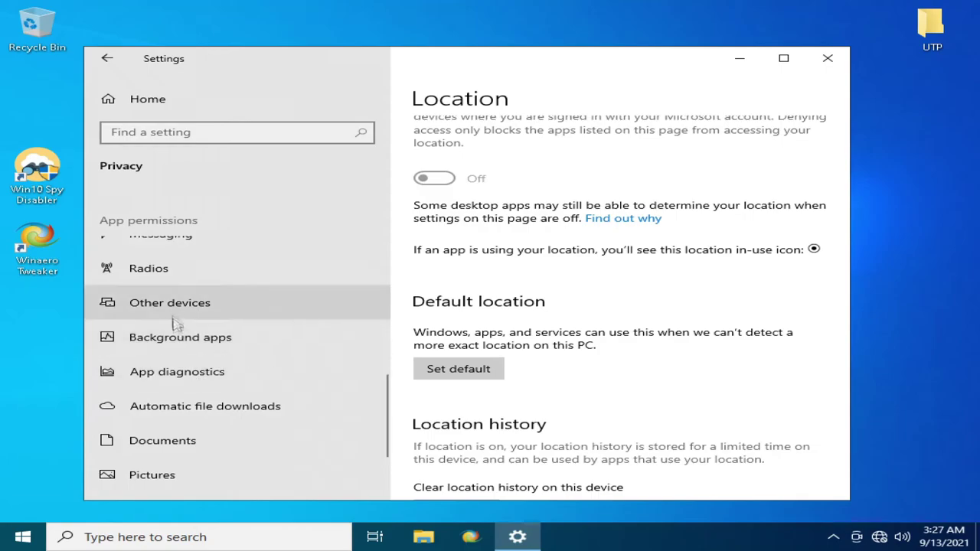
click(188, 339)
click(434, 184)
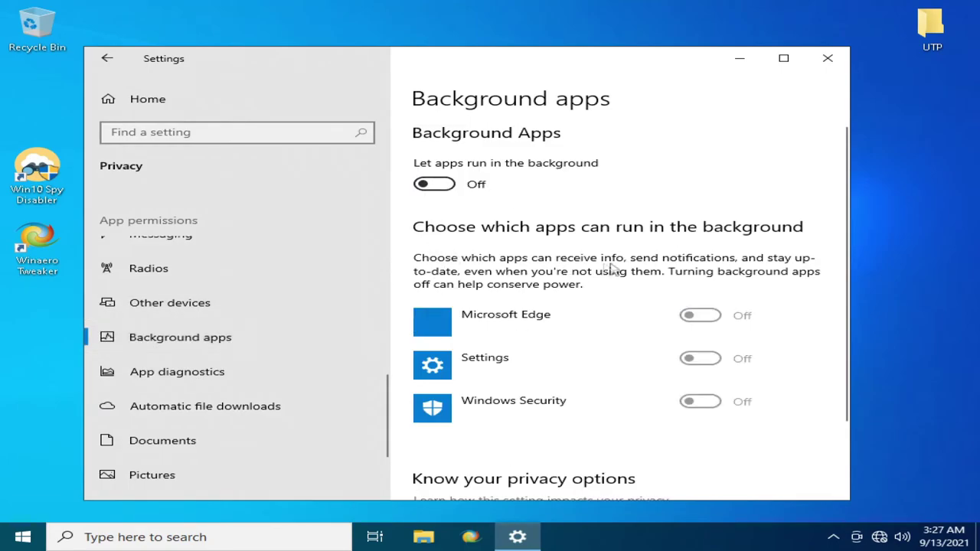
- Turn off app diagnostic access for the whole device
click(217, 410)
click(209, 369)
scroll(228, 407, down, 1)
scroll(440, 407, down, 3)
scroll(431, 370, up, 3)
click(453, 263)
click(372, 219)
scroll(219, 394, down, 2)
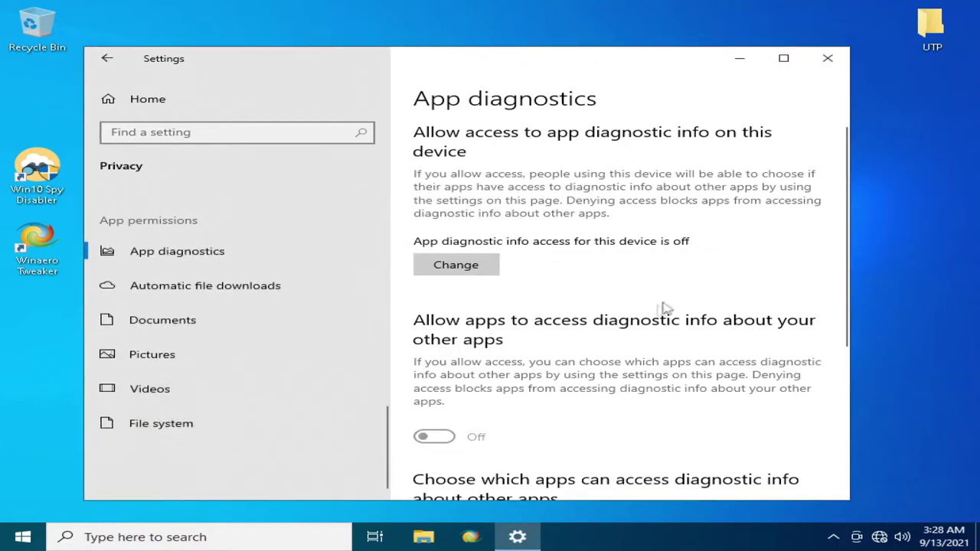
- Return to the Settings home page and close Settings
click(147, 99)
click(824, 61)
drag(422, 109, 928, 361)
- Reveal the additional power plans, including High performance, in Control Panel's Power Options
click(23, 536)
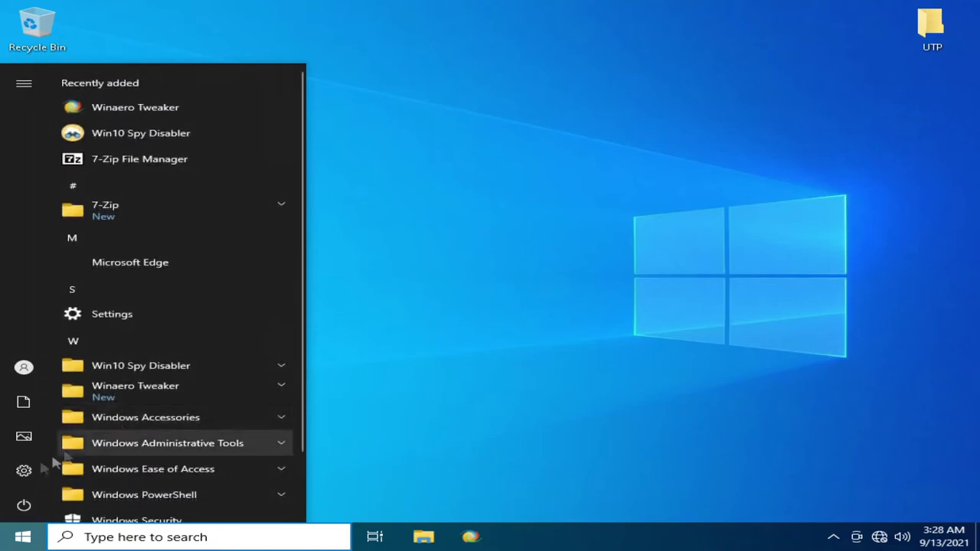
text(control)
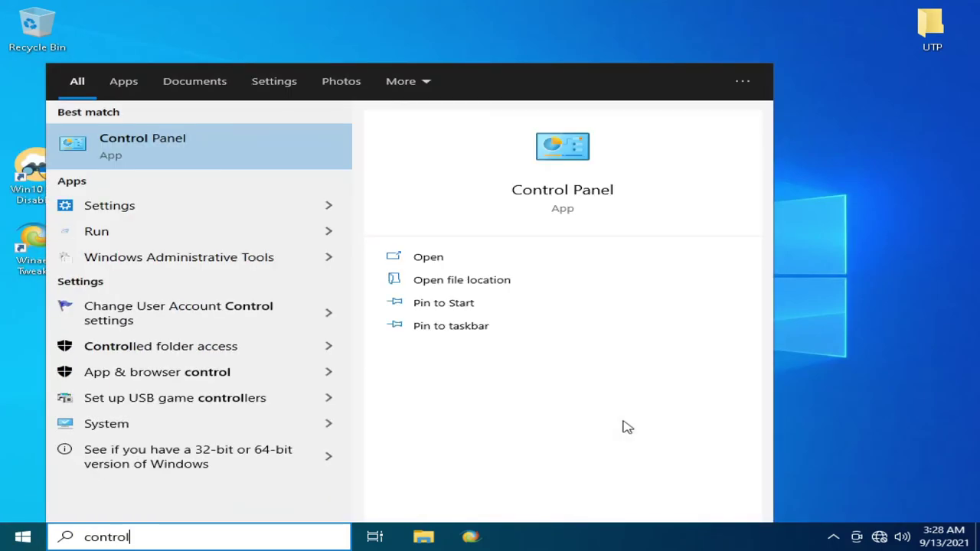
key(Return)
click(285, 167)
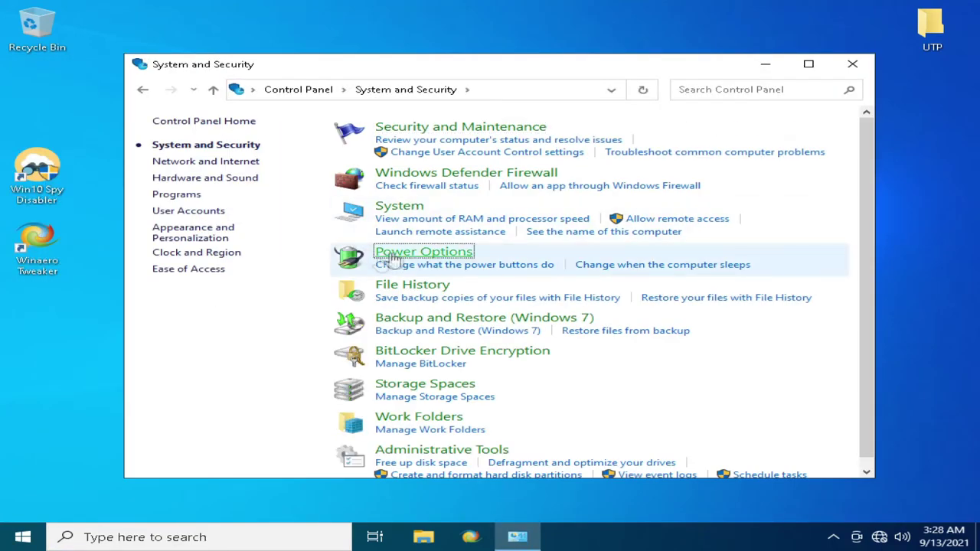
click(423, 252)
click(855, 274)
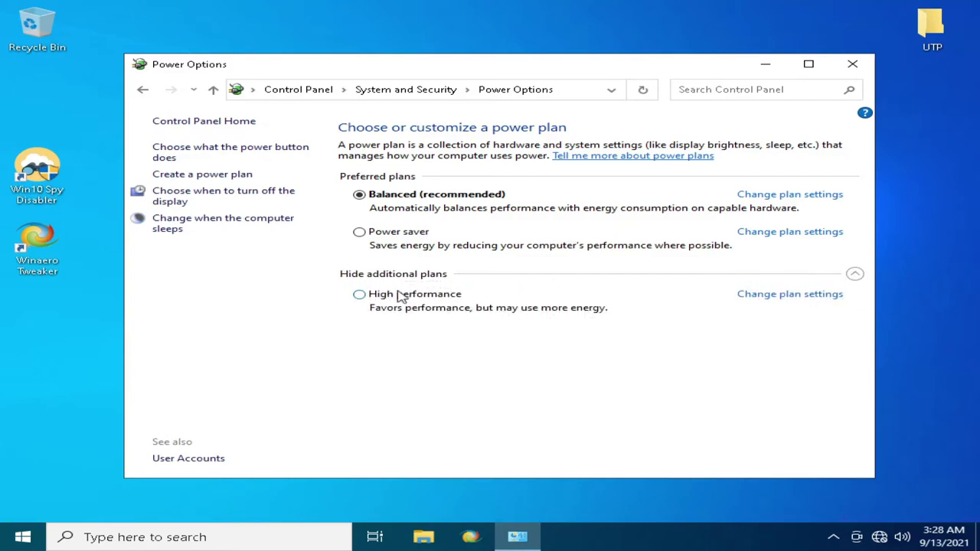
click(852, 63)
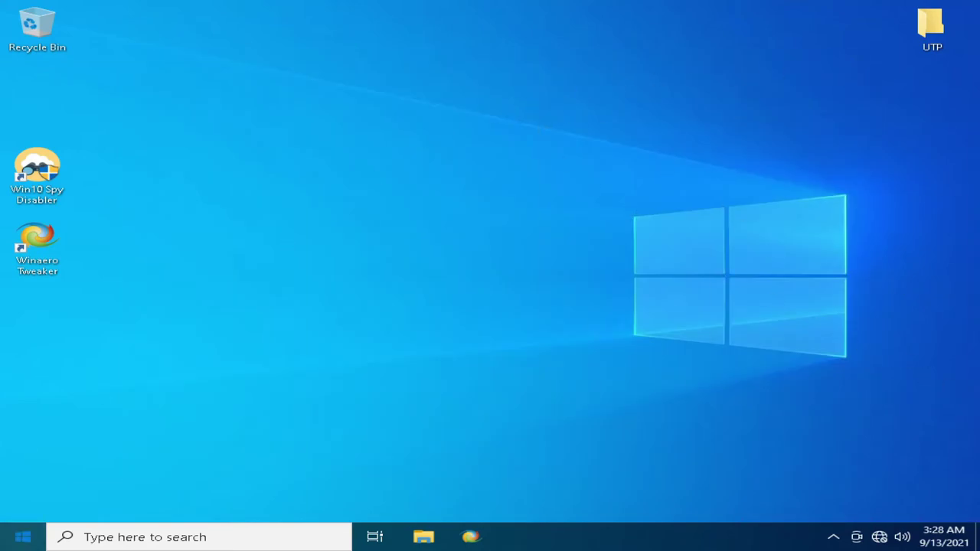
- Restart the computer from the Start menu's power options
click(22, 536)
click(24, 505)
click(48, 470)
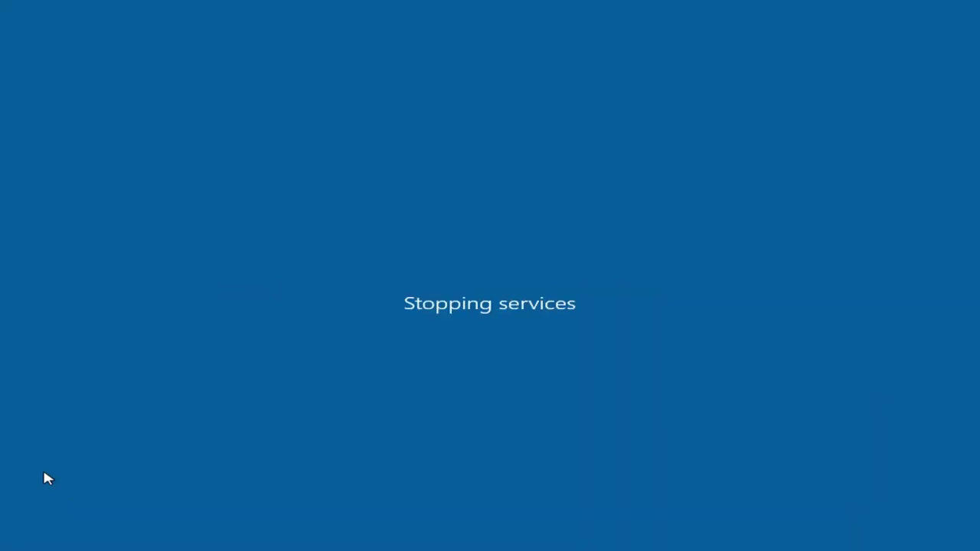
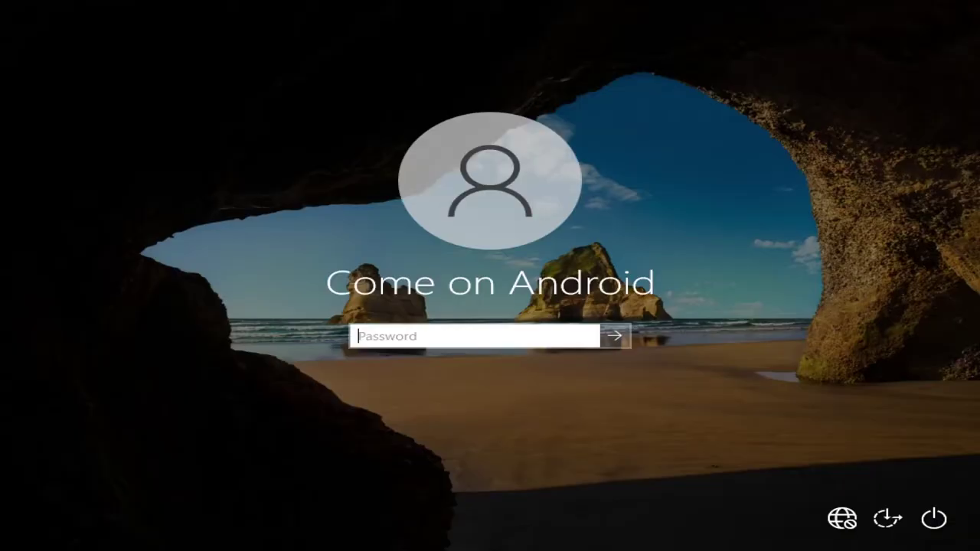
- Sign in to Windows and briefly open and close the Recycle Bin
key(Return)
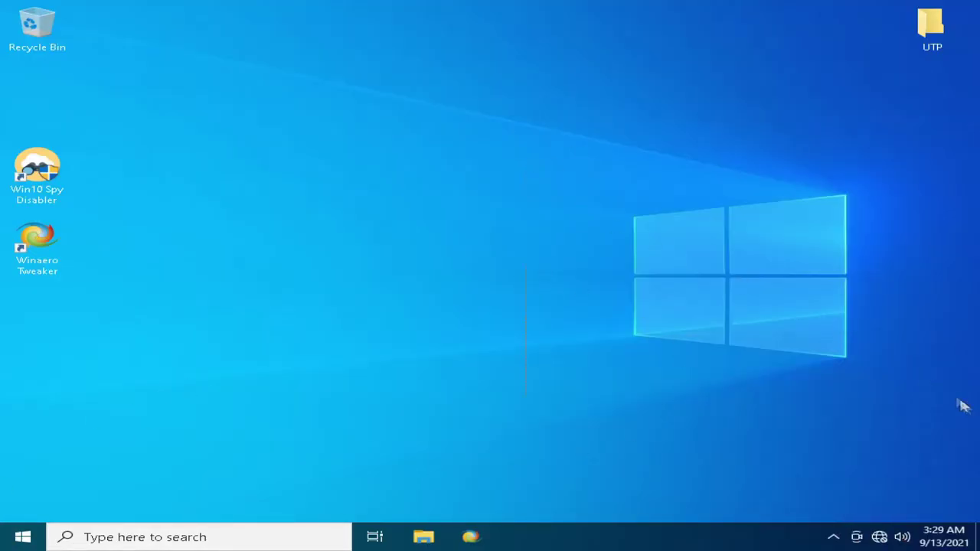
double_click(37, 27)
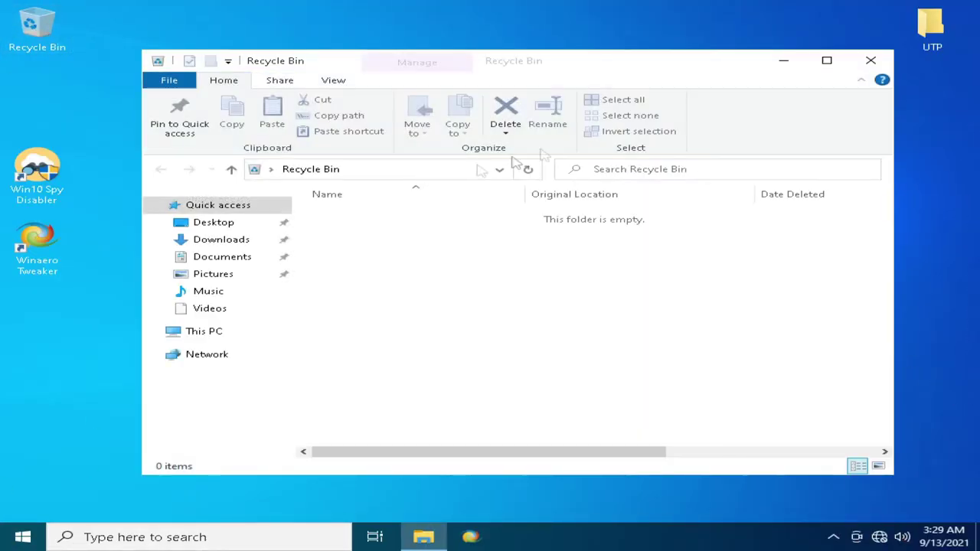
click(880, 59)
- Open Task Manager and sort processes by memory, showing Antimalware Service Executable on top
right_click(584, 545)
click(628, 474)
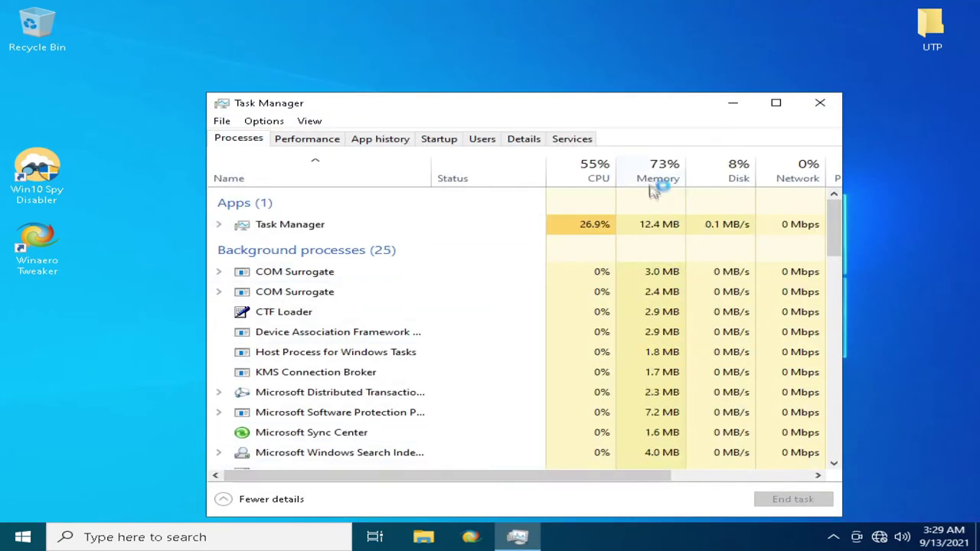
click(659, 175)
- Review the CPU and disk performance graphs, then close Task Manager
click(331, 139)
click(237, 188)
click(241, 253)
click(238, 139)
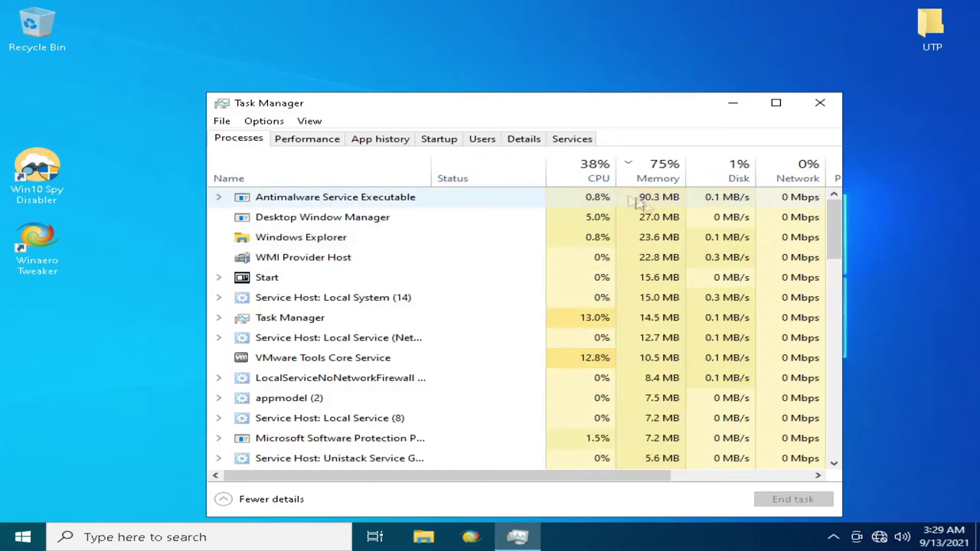
scroll(624, 197, down, 3)
key(alt+F4)
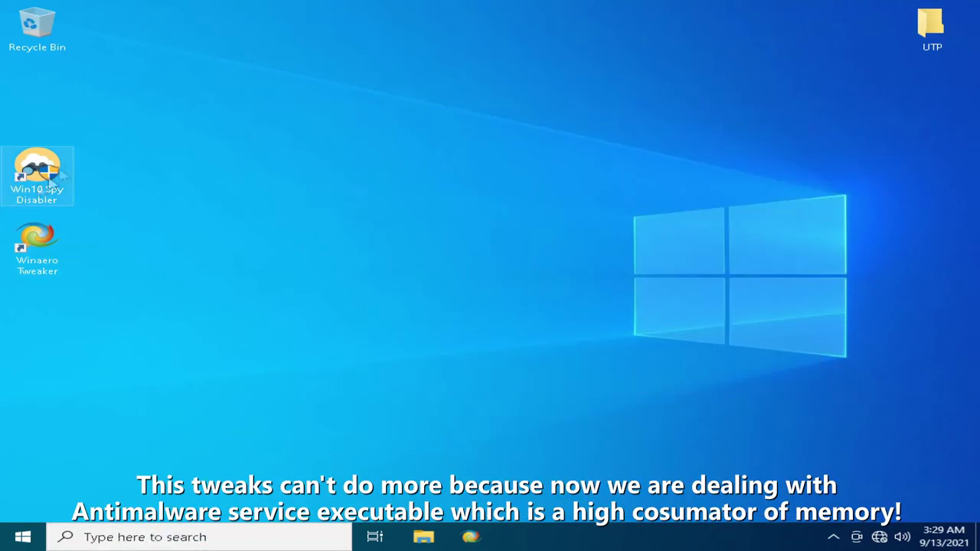
- Run Winaero Tweaker as administrator and enable the Disable Windows Defender tweak
double_click(35, 243)
click(406, 368)
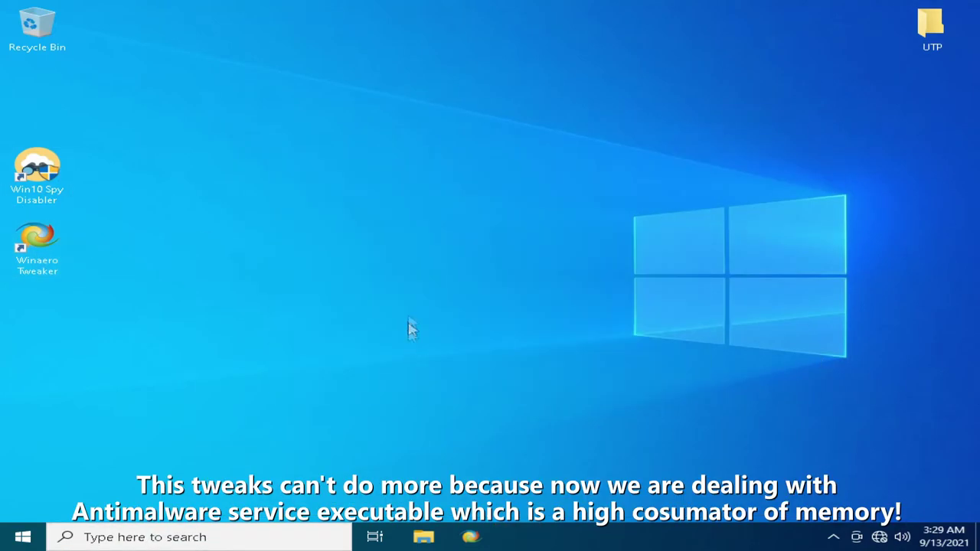
scroll(283, 280, down, 20)
scroll(237, 291, down, 4)
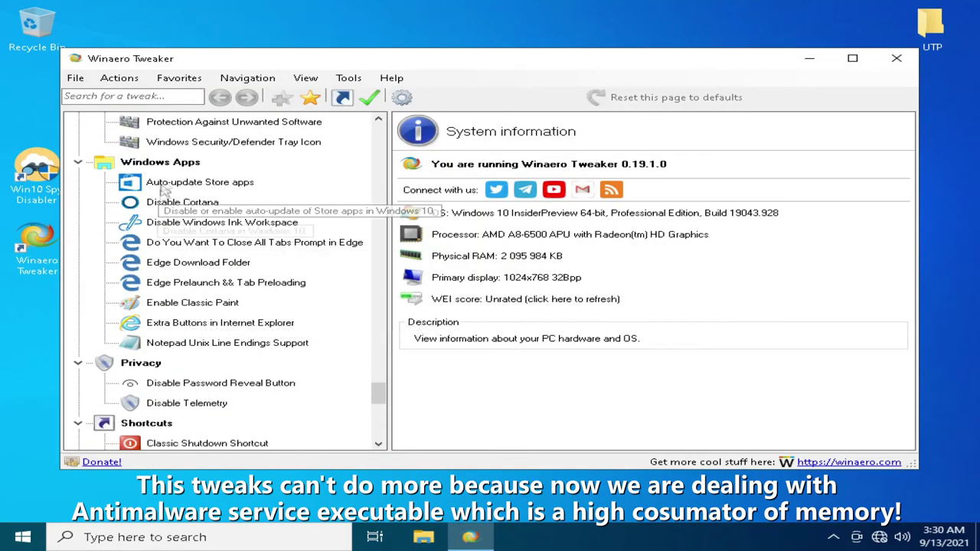
scroll(207, 224, up, 2)
click(209, 223)
click(406, 178)
click(233, 438)
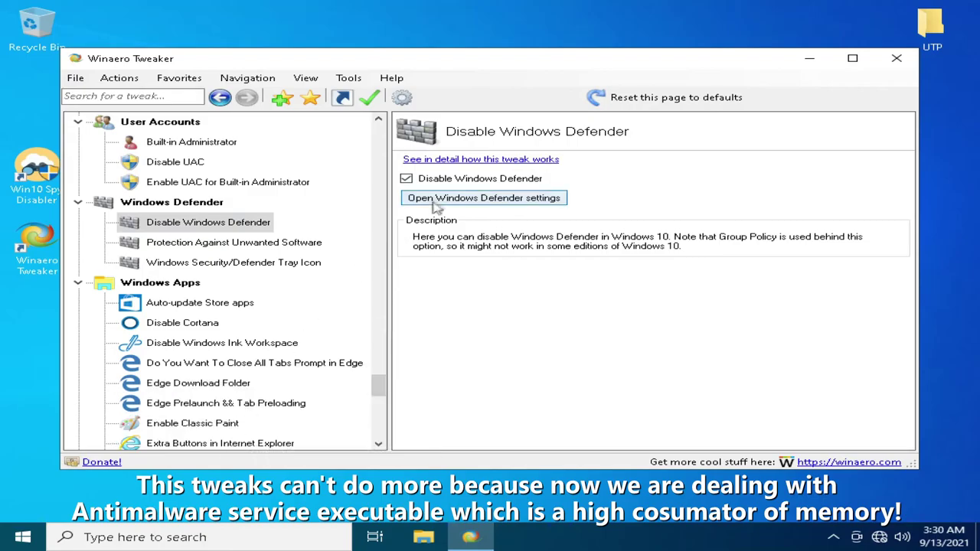
click(423, 201)
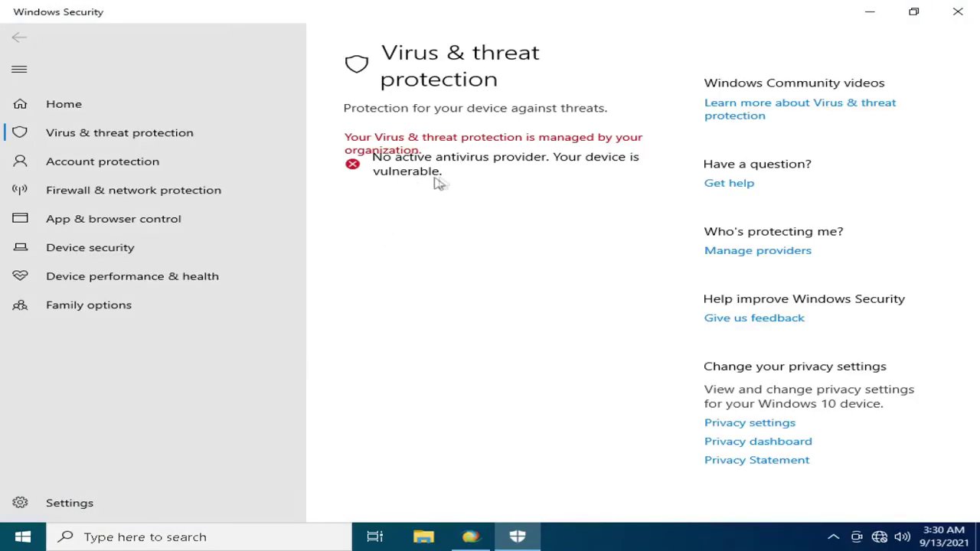
click(957, 12)
- Turn off the Windows Security/Defender Tray Icon and close Winaero Tweaker
click(283, 242)
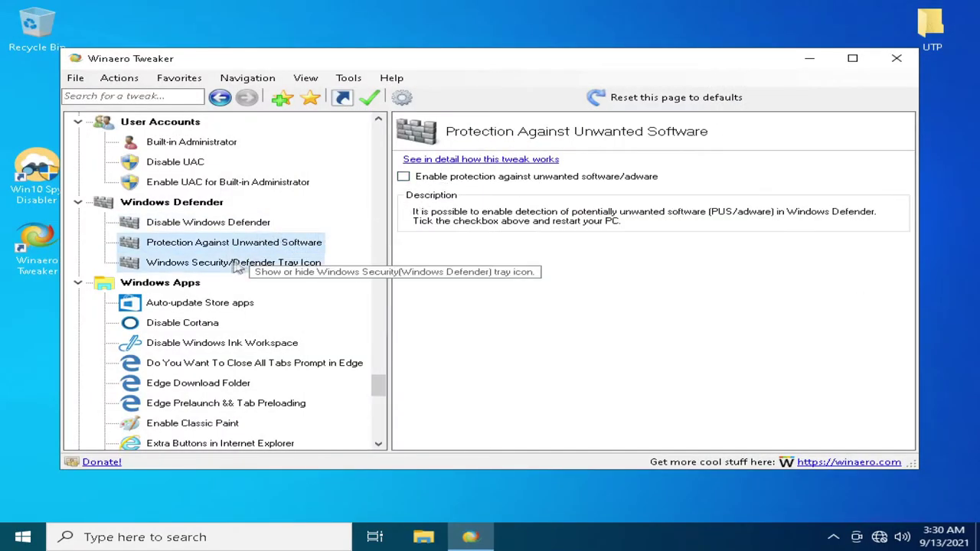
click(326, 262)
click(405, 177)
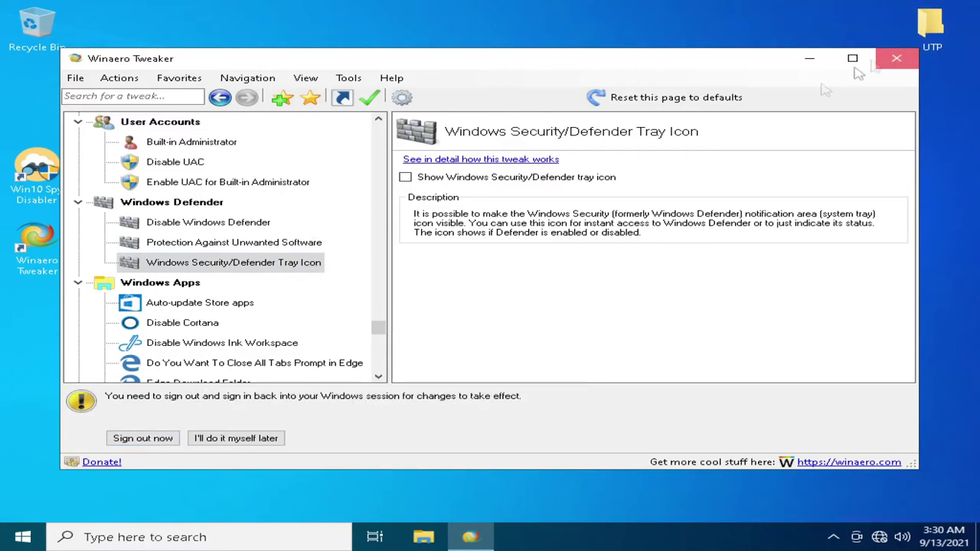
click(897, 58)
- Restart Windows from the Start menu and sign back in with the password
click(22, 537)
click(22, 503)
click(41, 470)
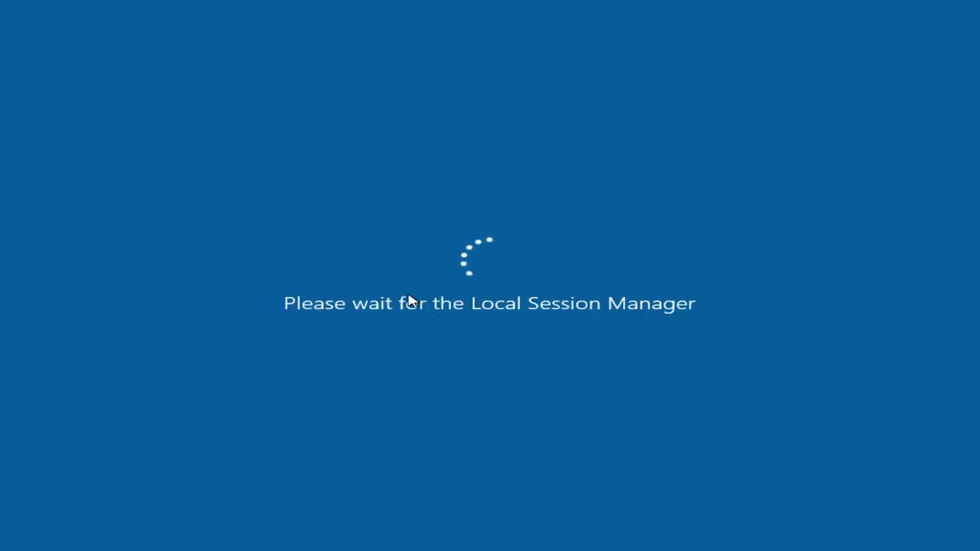
text(************)
key(Return)
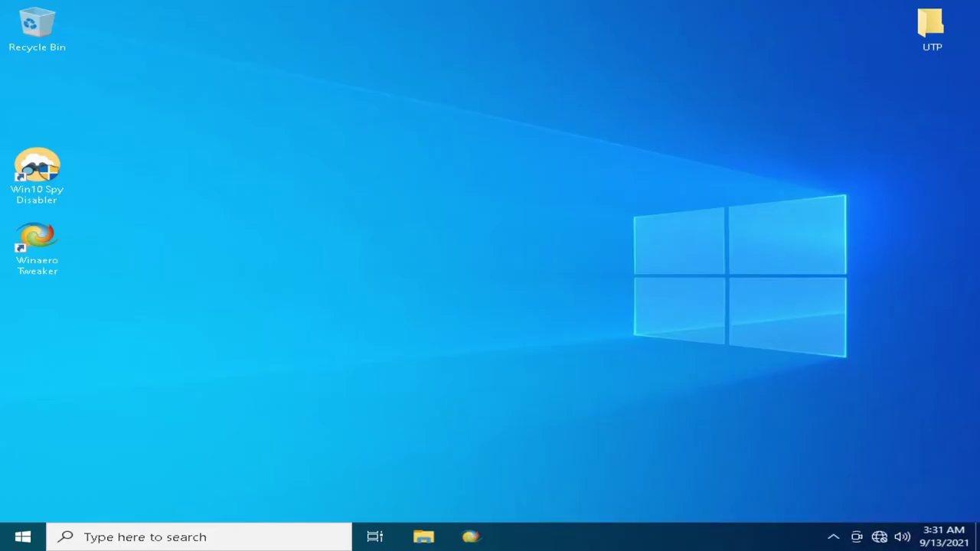
- Hide Meet Now from the tray, then look through Task Manager's Performance, App history and Users tabs
right_click(857, 536)
click(853, 524)
right_click(655, 533)
click(712, 480)
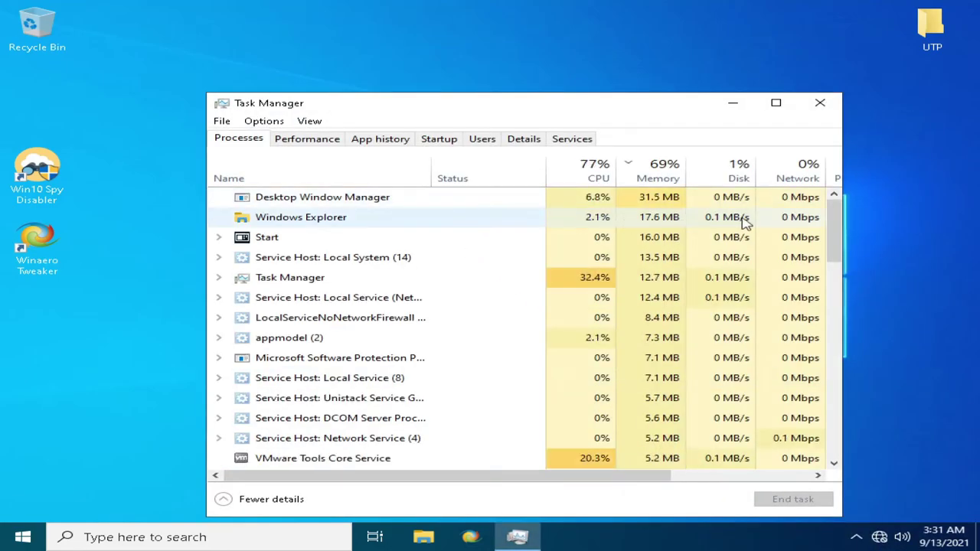
scroll(371, 214, down, 3)
scroll(453, 250, up, 2)
scroll(425, 341, down, 15)
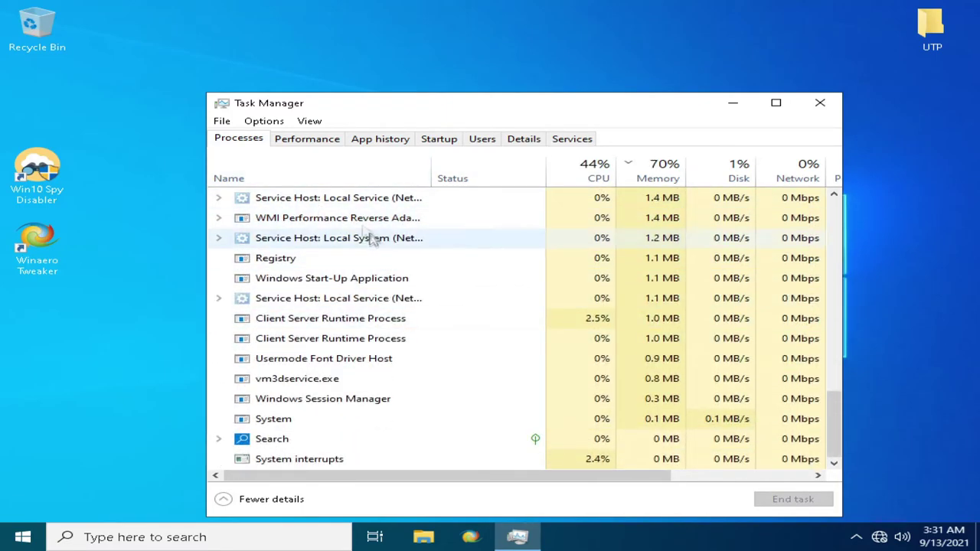
click(314, 140)
click(380, 139)
click(483, 139)
- Disable vm3dservice.exe as a startup item and close Task Manager
click(438, 138)
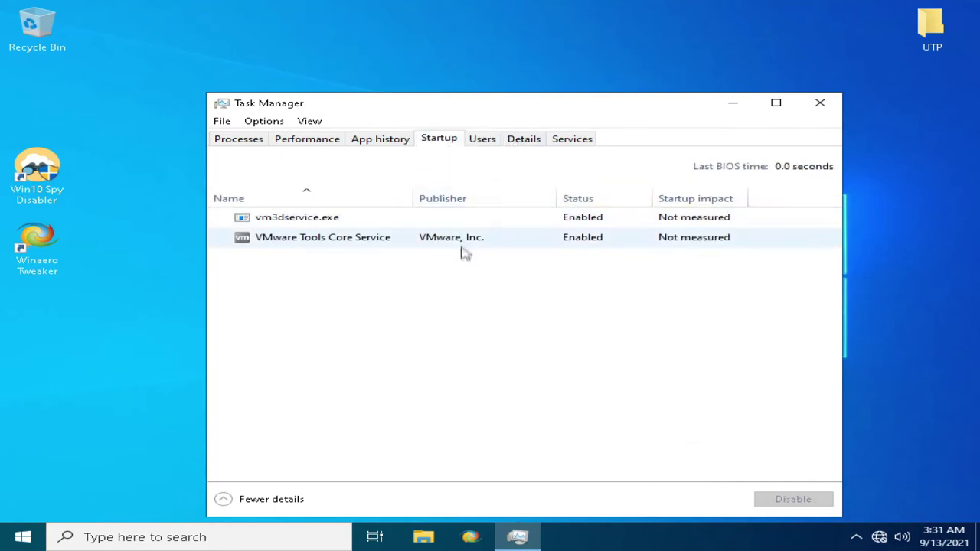
click(429, 222)
click(793, 500)
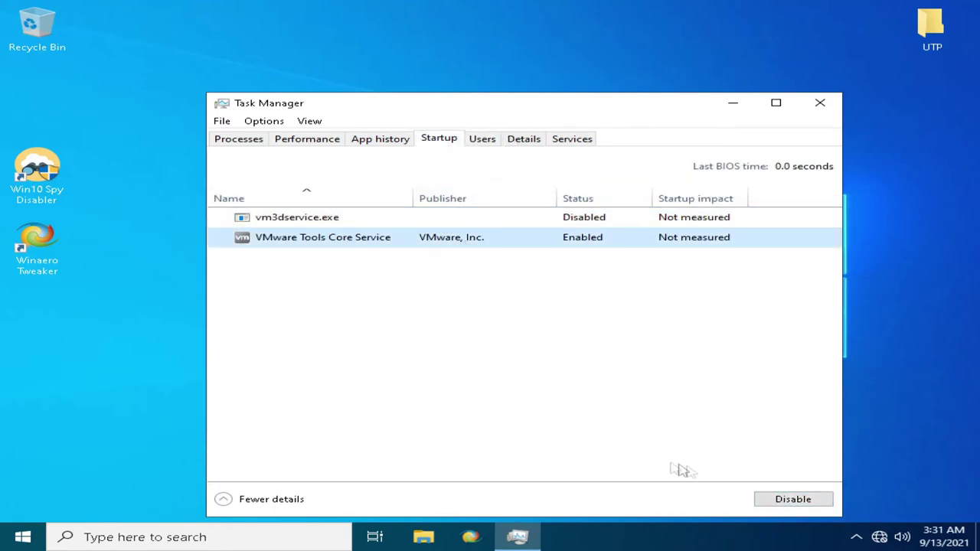
click(820, 103)
- Sign out of Windows and sign back in with the password
click(22, 537)
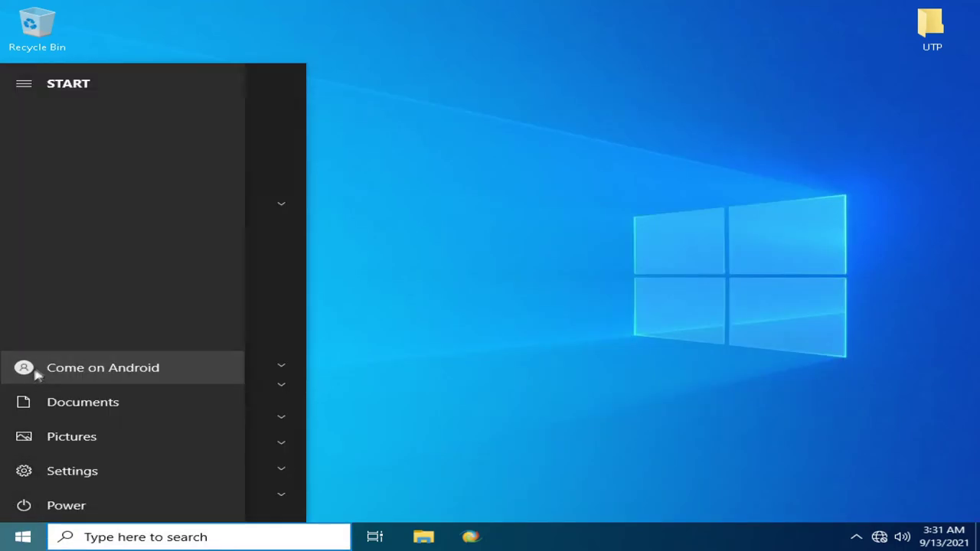
click(24, 369)
click(65, 334)
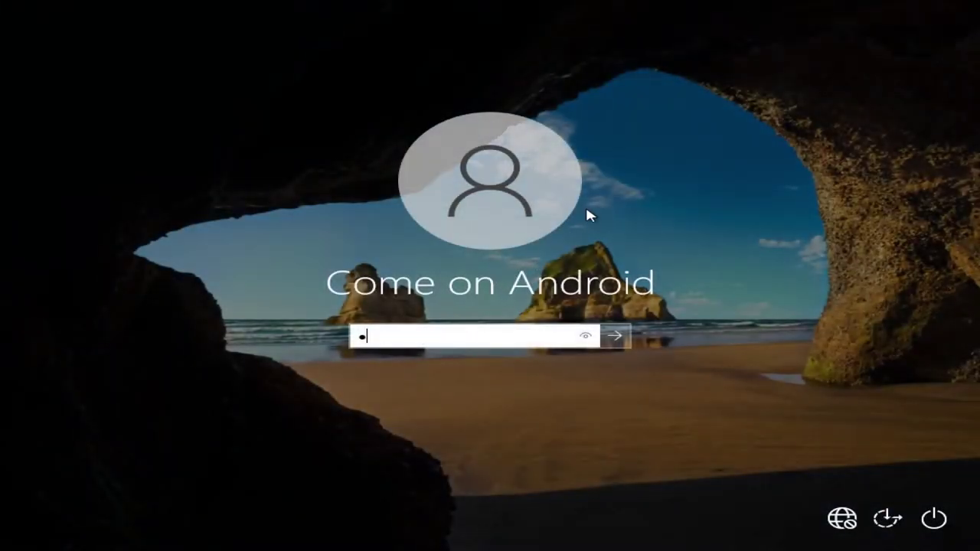
text(•••••••••••)
key(Return)
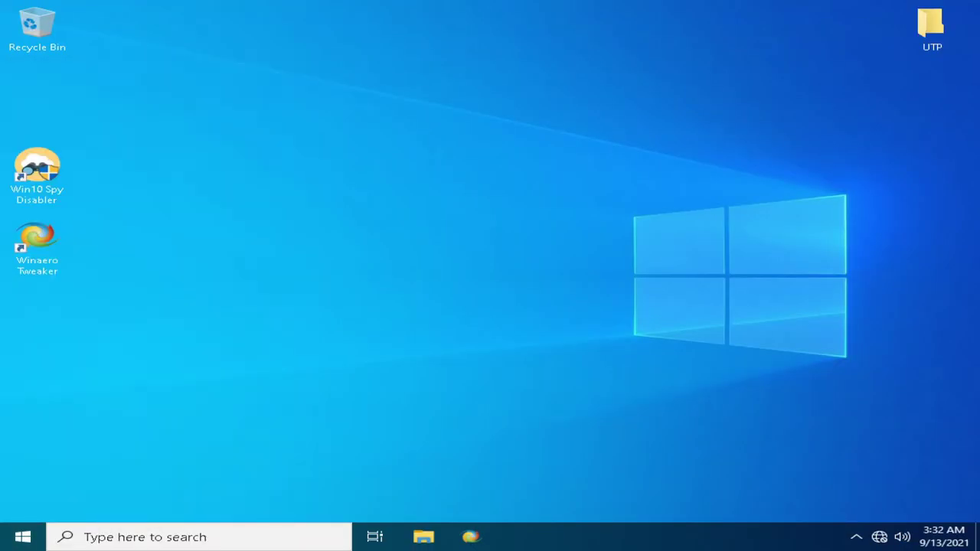
- Stop the Windows Search service in services.msc and set its startup type to Disabled
key(super+r)
text(services.msc)
key(Return)
scroll(479, 189, down, 20)
scroll(479, 189, down, 20)
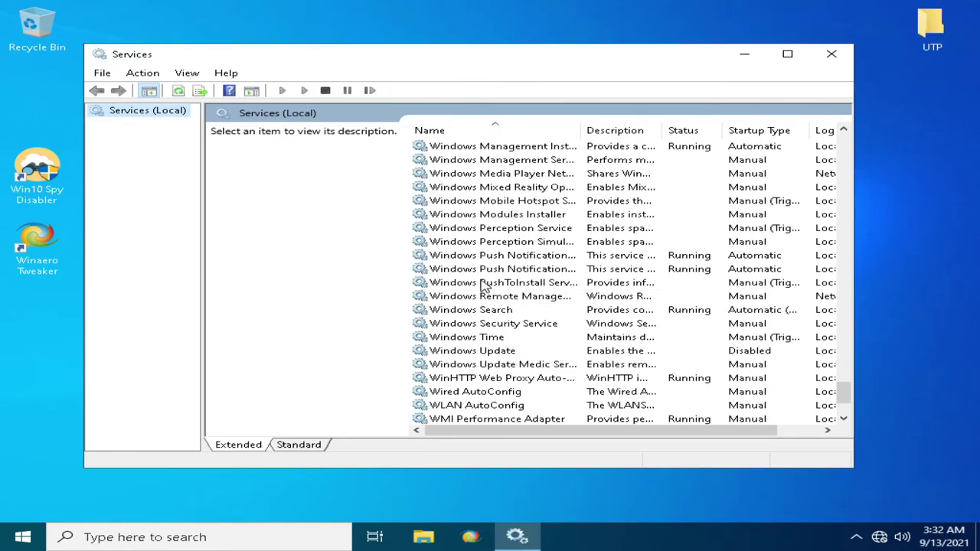
right_click(475, 311)
click(534, 444)
click(422, 316)
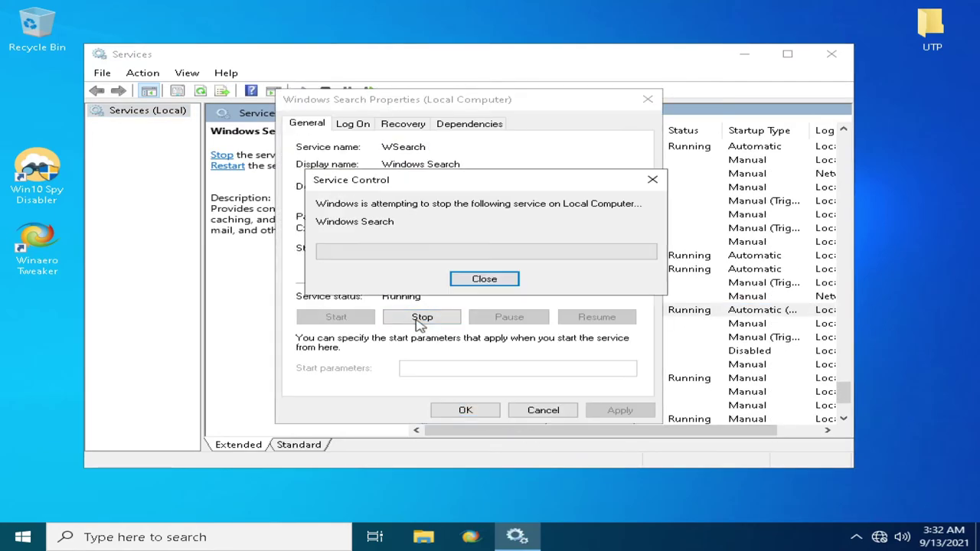
click(460, 254)
click(429, 287)
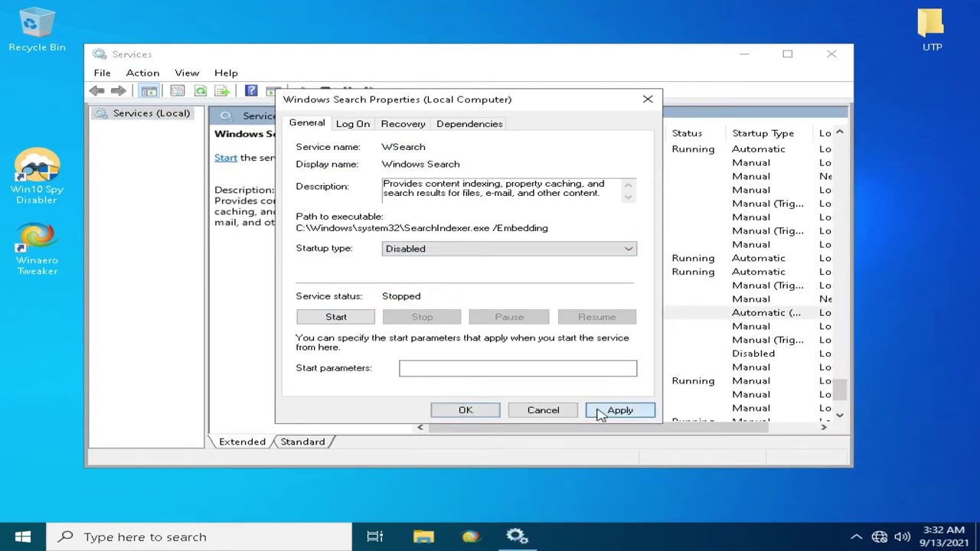
click(597, 411)
click(465, 409)
- Open the Windows Update service properties and close them again
right_click(517, 352)
click(496, 448)
right_click(600, 354)
click(630, 490)
click(464, 408)
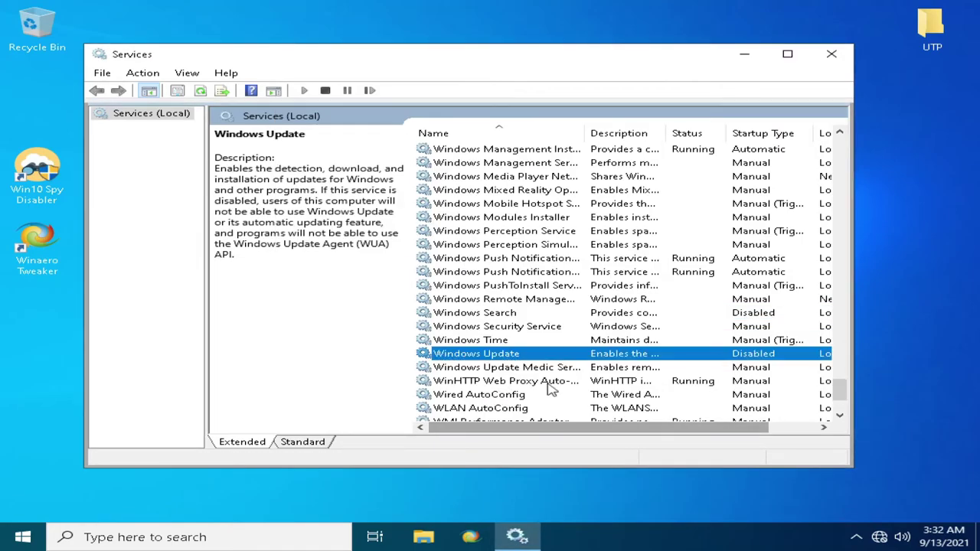
scroll(571, 233, up, 12)
- Minimise Services, sign out of Windows and sign back in with the password
click(744, 53)
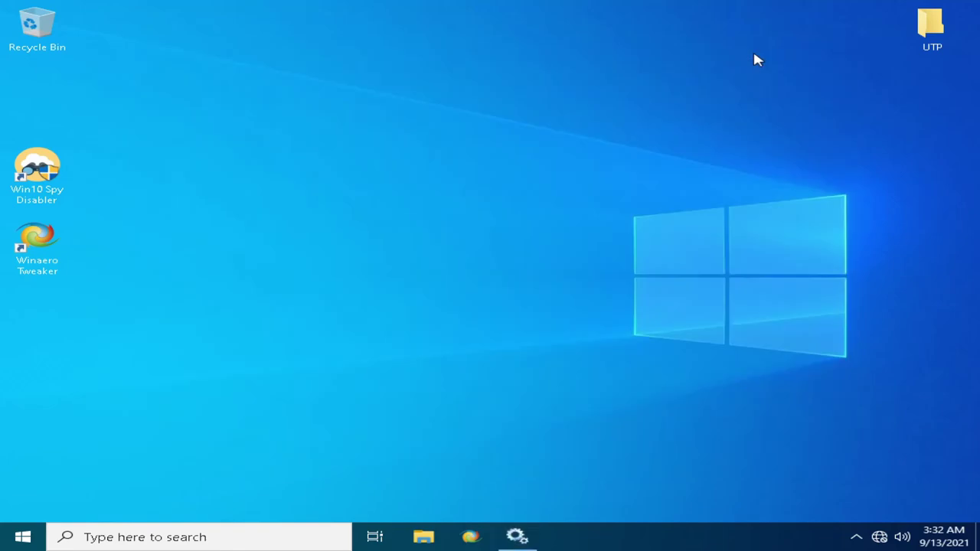
key(super)
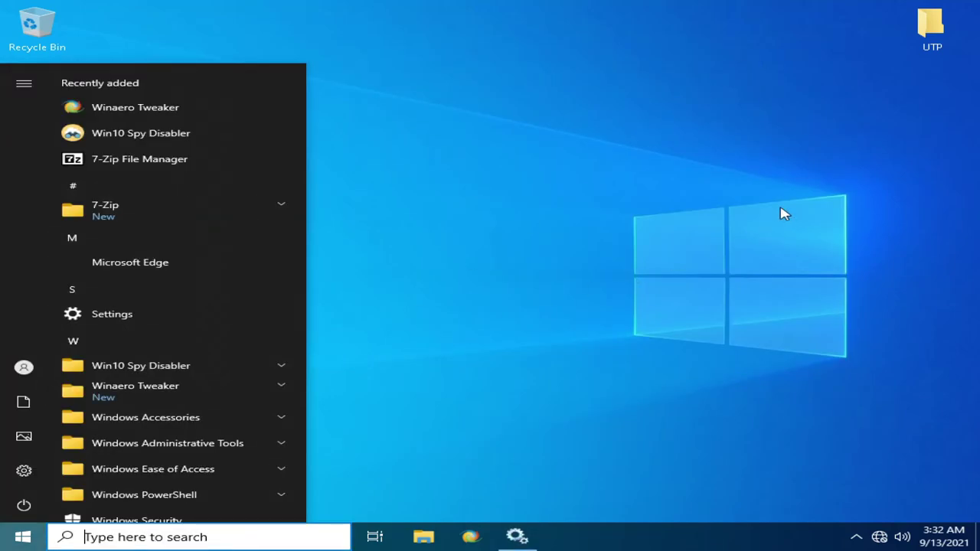
click(783, 213)
click(22, 536)
click(24, 368)
click(38, 332)
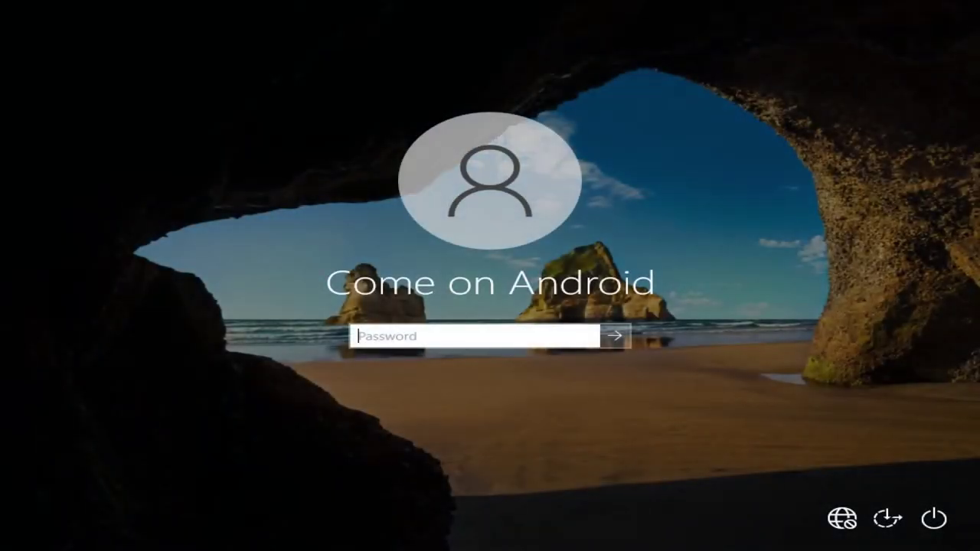
text(•••••••)
key(Return)
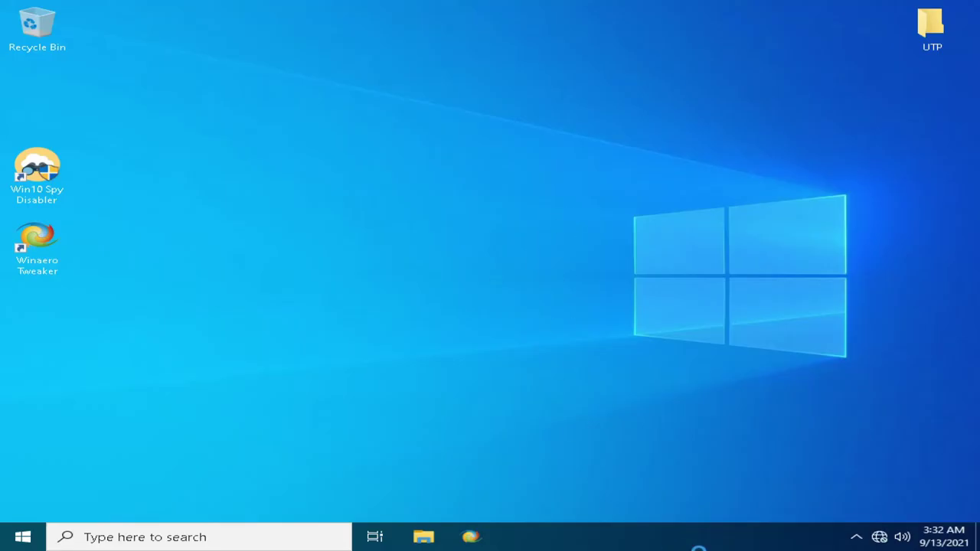
- Check Task Manager's process list and performance graphs, then close it
right_click(698, 548)
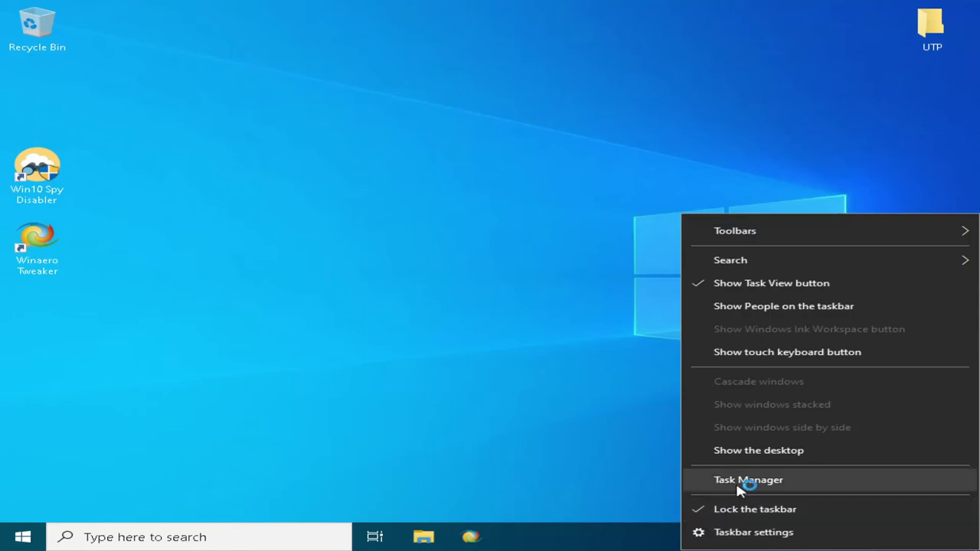
click(739, 480)
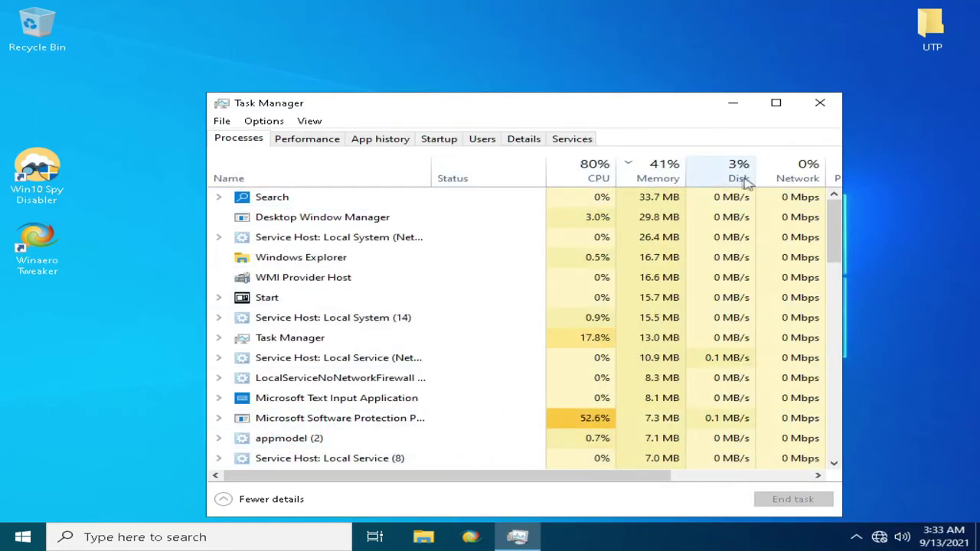
click(282, 141)
click(253, 142)
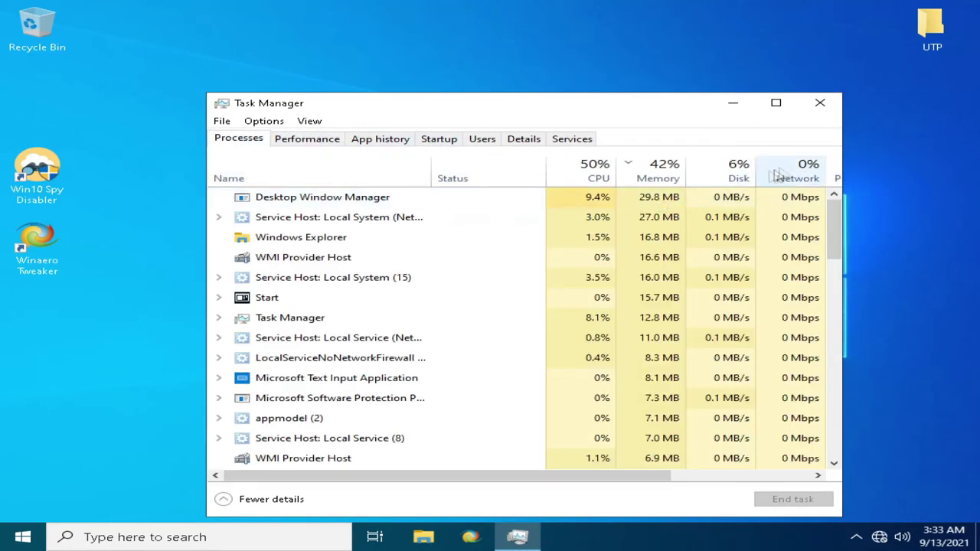
click(277, 142)
click(238, 139)
scroll(635, 307, down, 10)
click(820, 102)
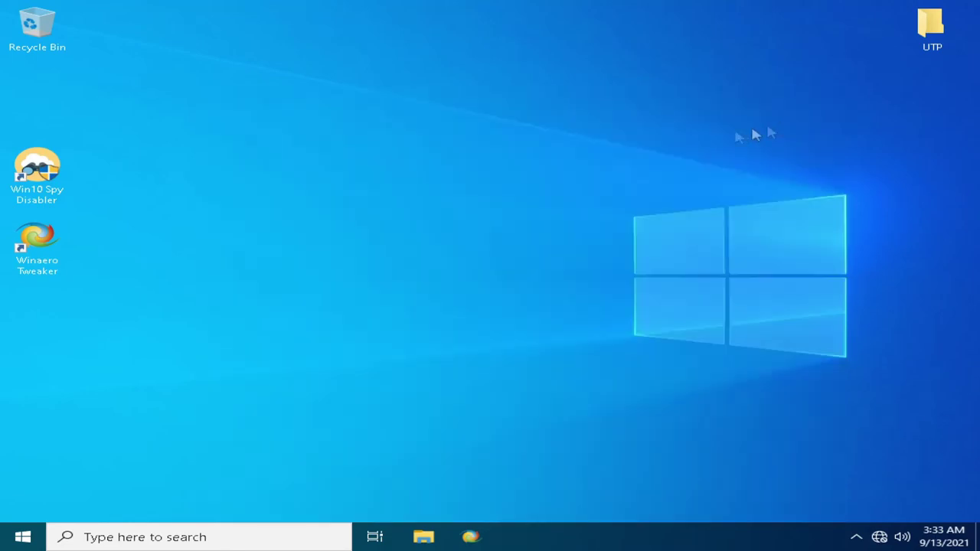
- Set the display resolution to 1920 × 1080 in Display settings and keep the change
right_click(326, 291)
click(396, 409)
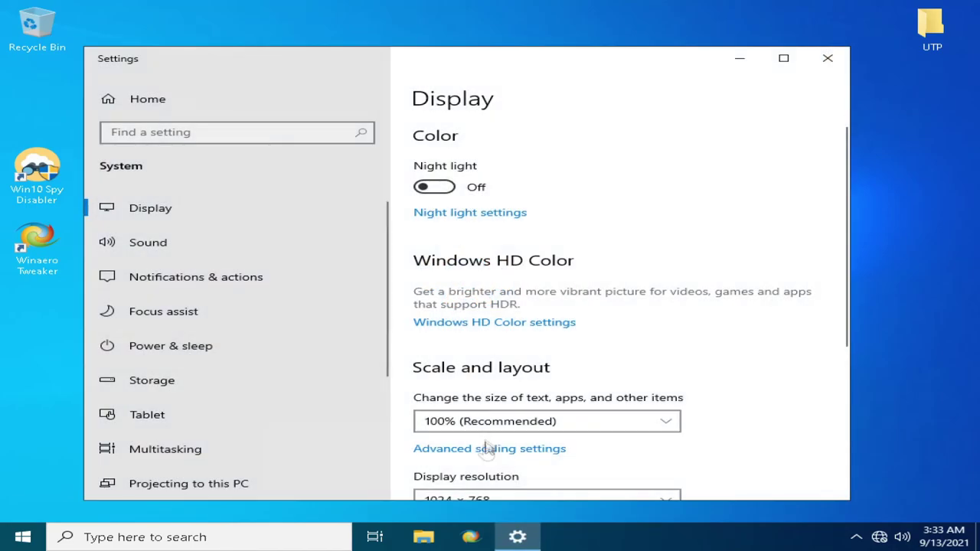
click(459, 491)
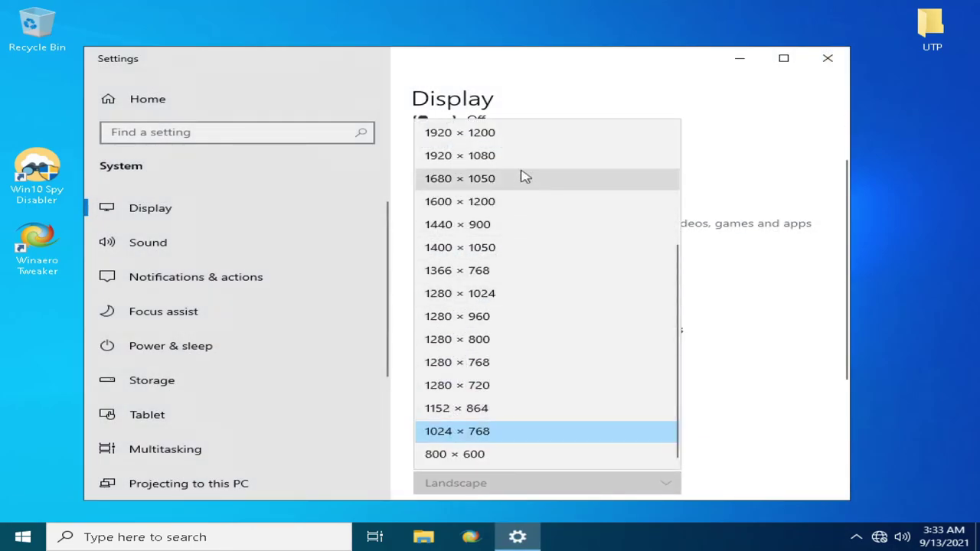
click(460, 155)
click(358, 227)
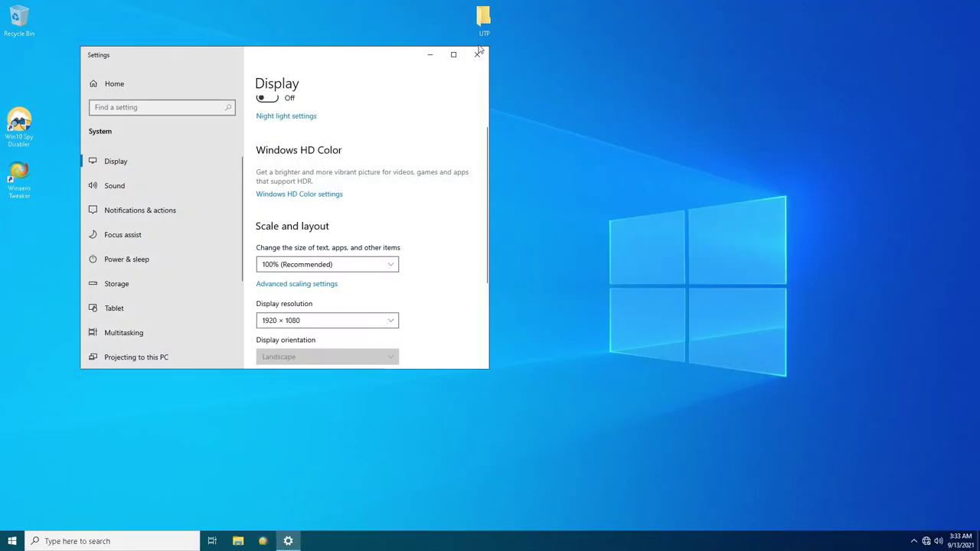
click(477, 54)
- Reopen Display settings to confirm the resolution, then open and close Task Manager once more
right_click(294, 155)
click(338, 241)
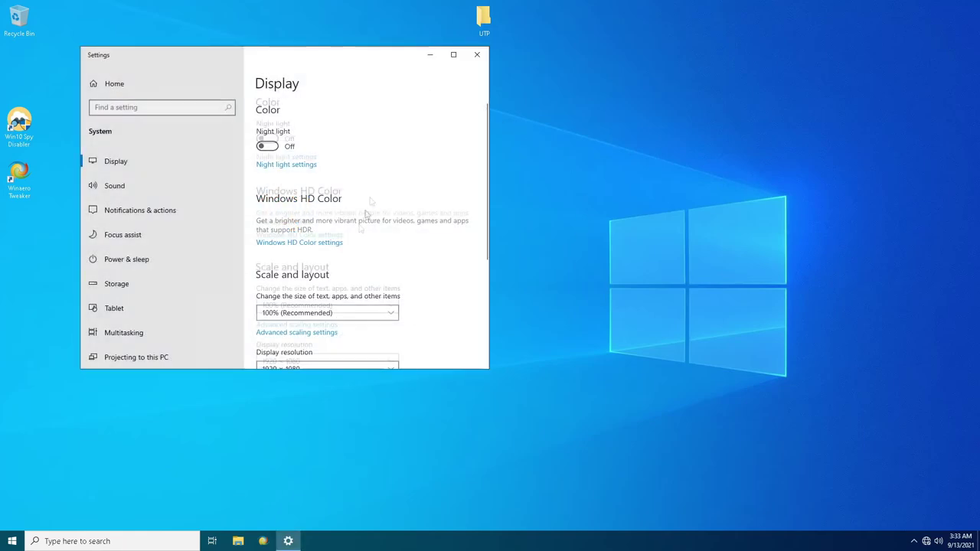
click(476, 54)
right_click(486, 541)
click(524, 496)
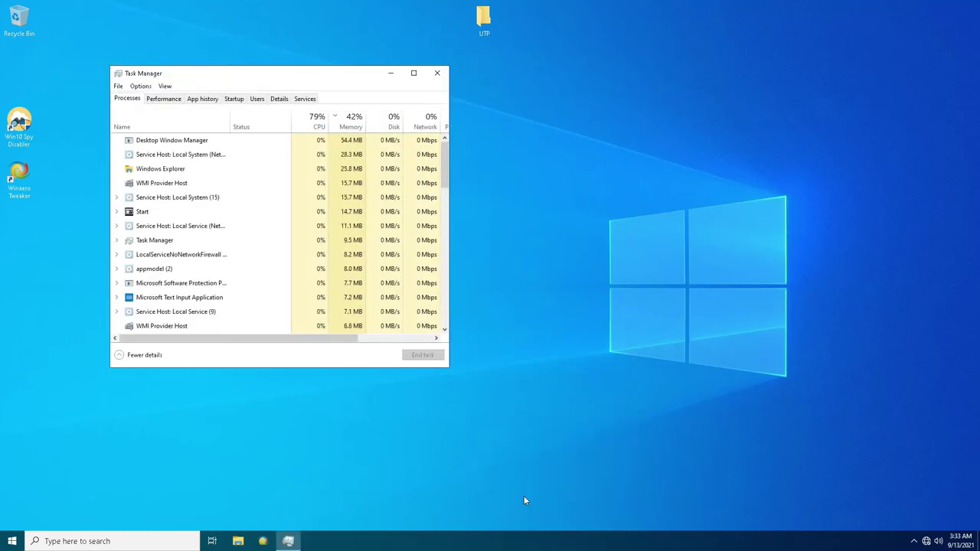
click(437, 73)
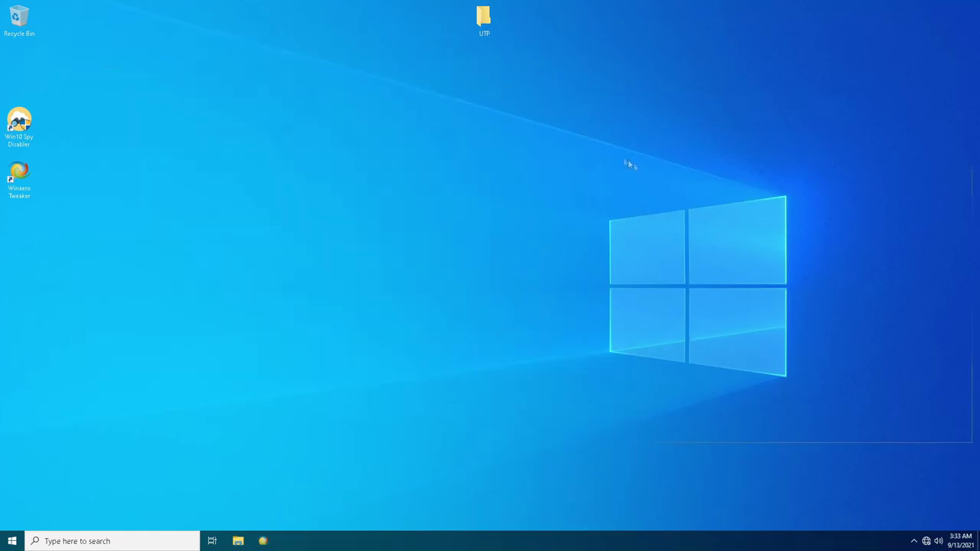
- Restart the Windows 10 guest from Start > Power, then exit VMware's full-screen view
click(12, 541)
scroll(95, 339, down, 1)
scroll(95, 339, up, 2)
scroll(97, 235, down, 2)
key(super)
key(super)
scroll(108, 273, up, 2)
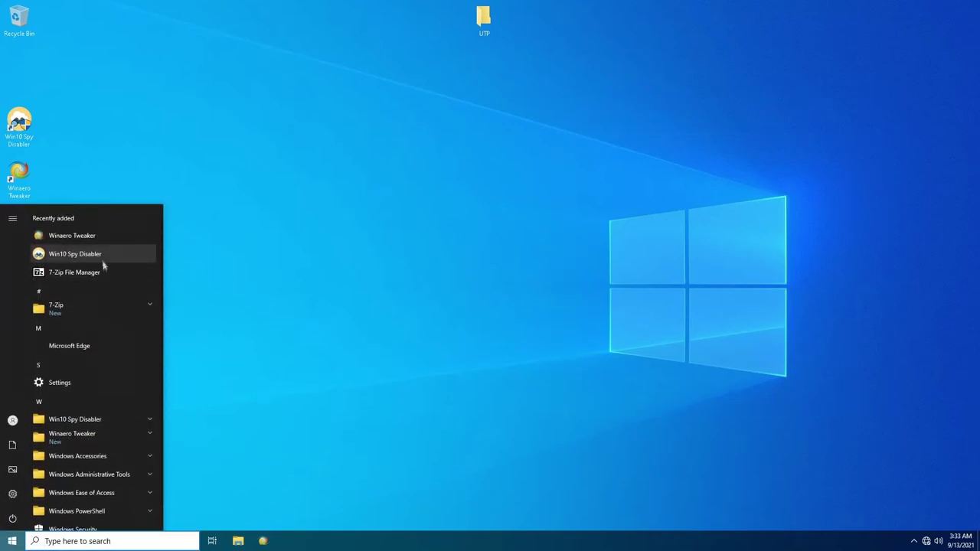
click(12, 519)
click(14, 494)
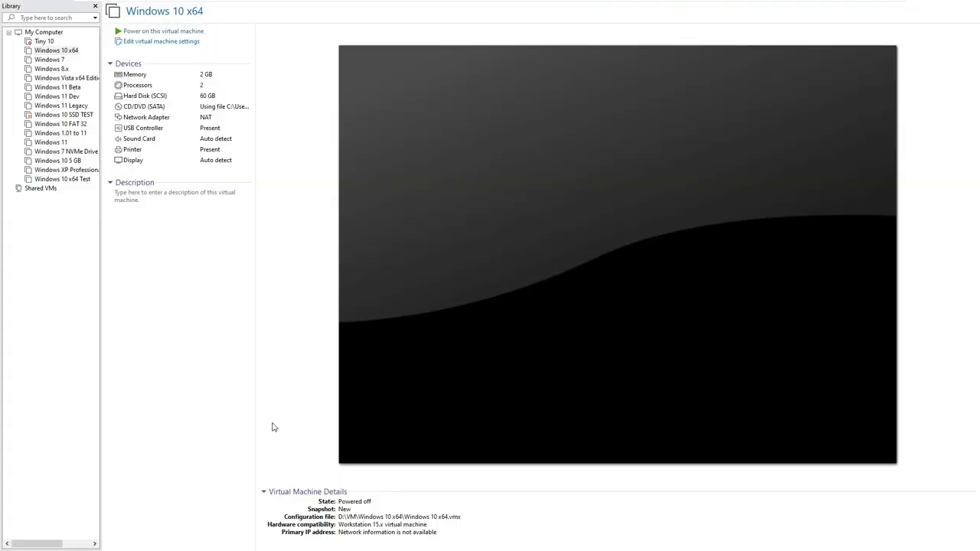
mouse_move(781, 4)
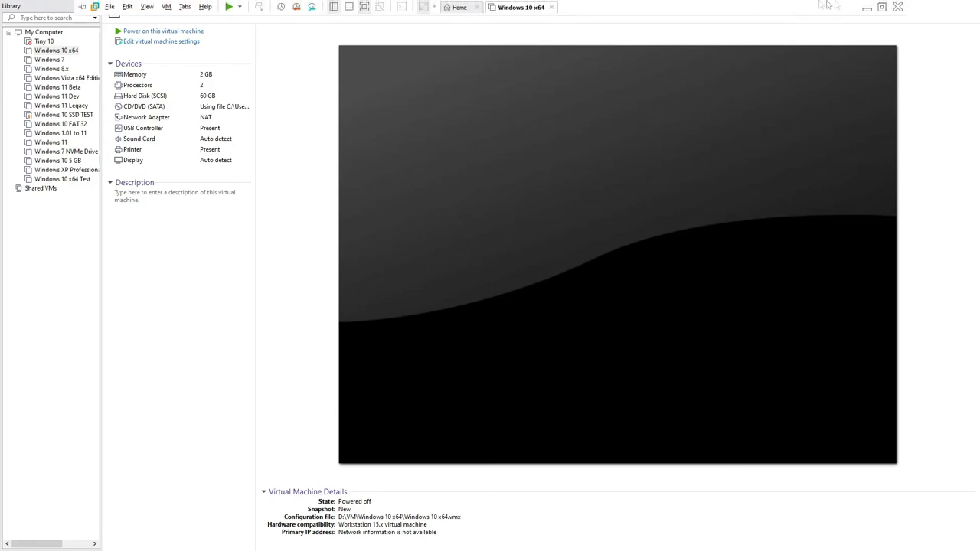
click(882, 6)
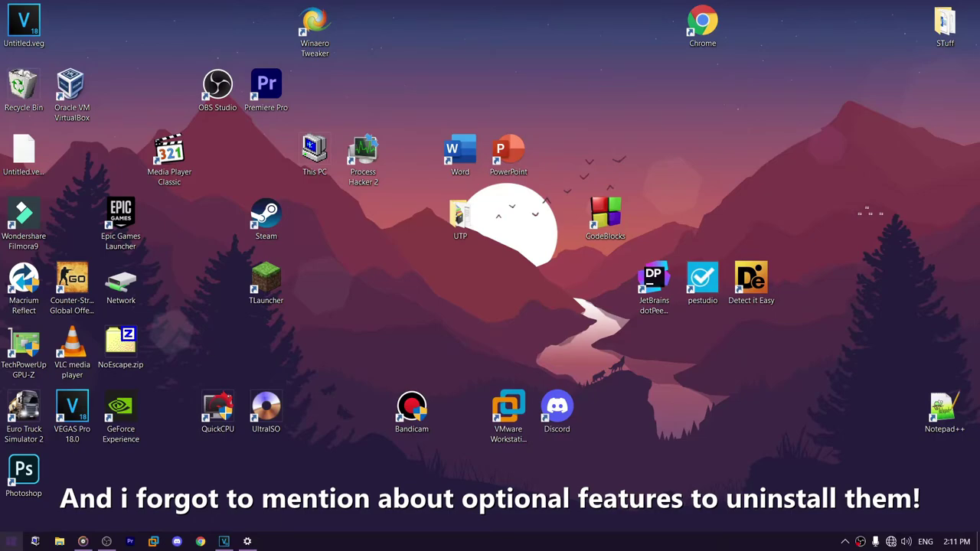
- Go to Settings > Apps > Optional features
click(11, 541)
click(16, 485)
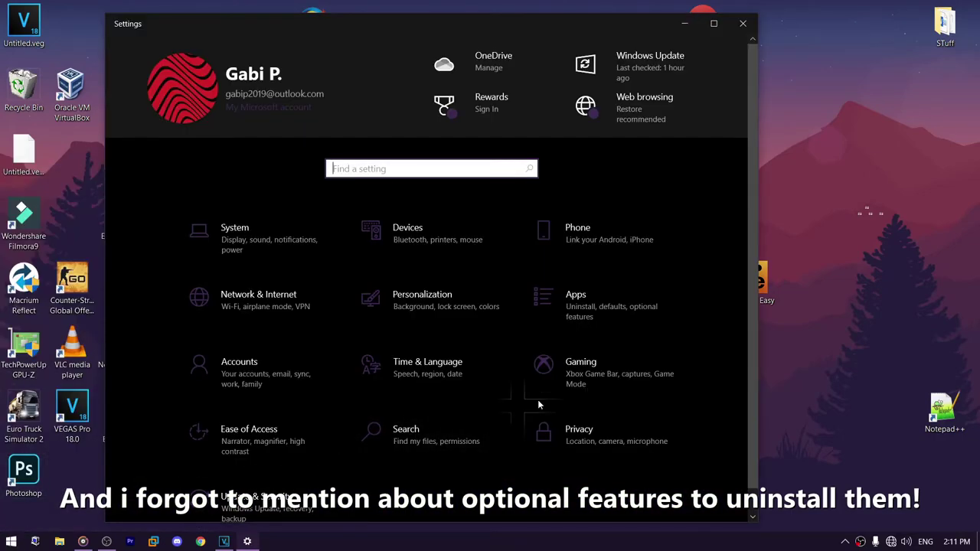
click(568, 289)
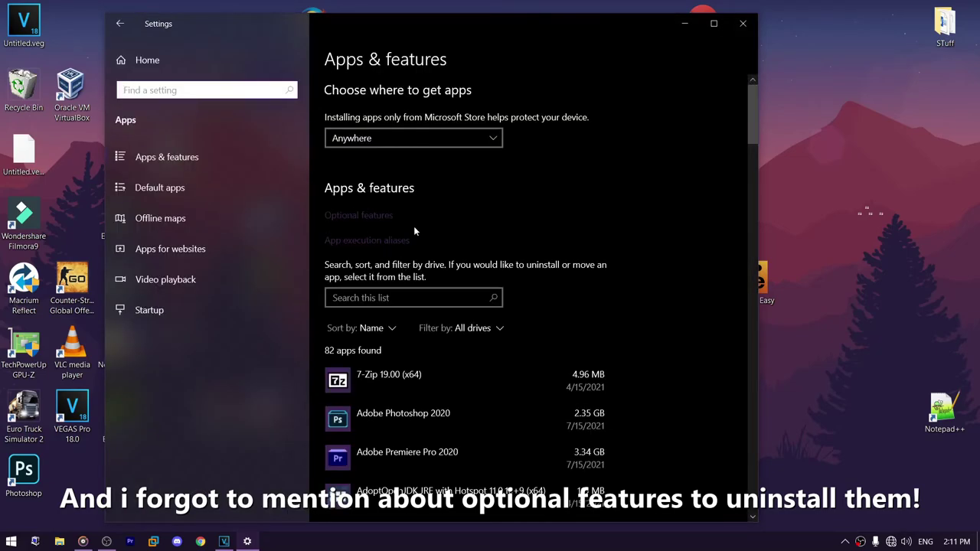
click(365, 216)
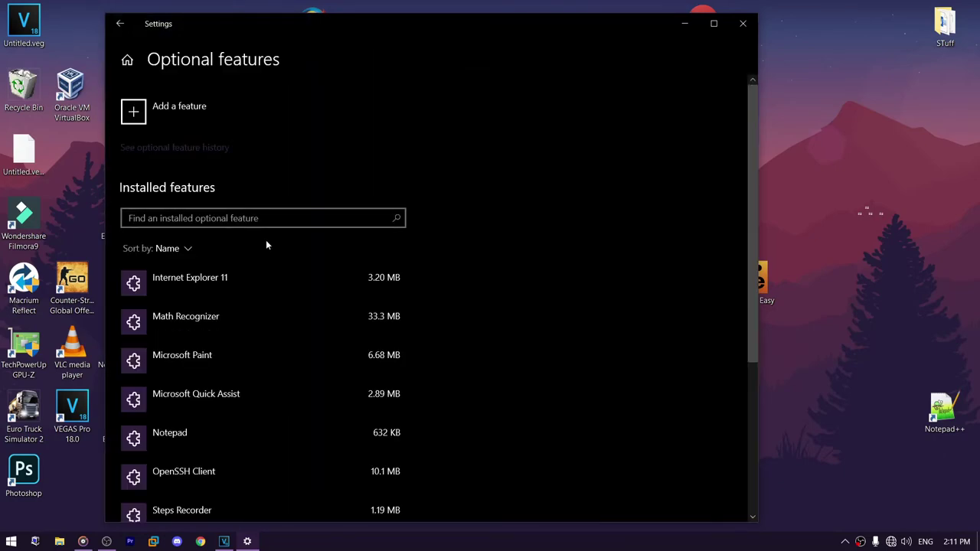
scroll(246, 258, down, 1)
scroll(237, 291, down, 4)
scroll(217, 324, up, 5)
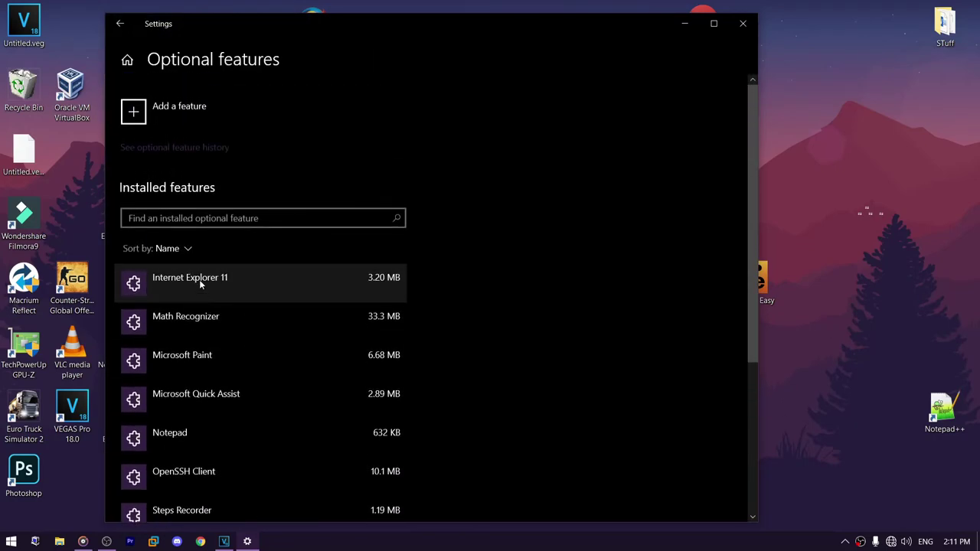
scroll(207, 291, down, 5)
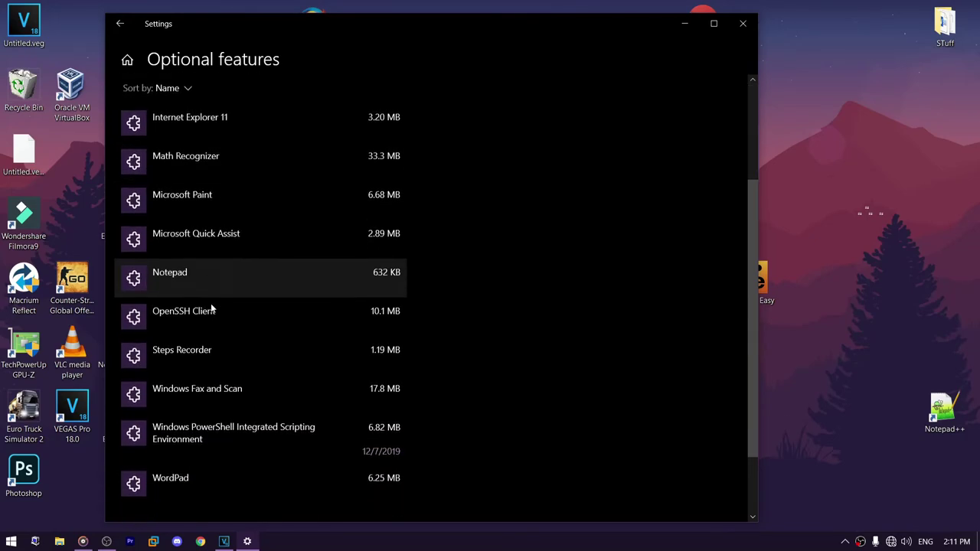
- Browse the details of WordPad, PowerShell ISE, Windows Fax and Scan and Steps Recorder
click(190, 397)
click(223, 350)
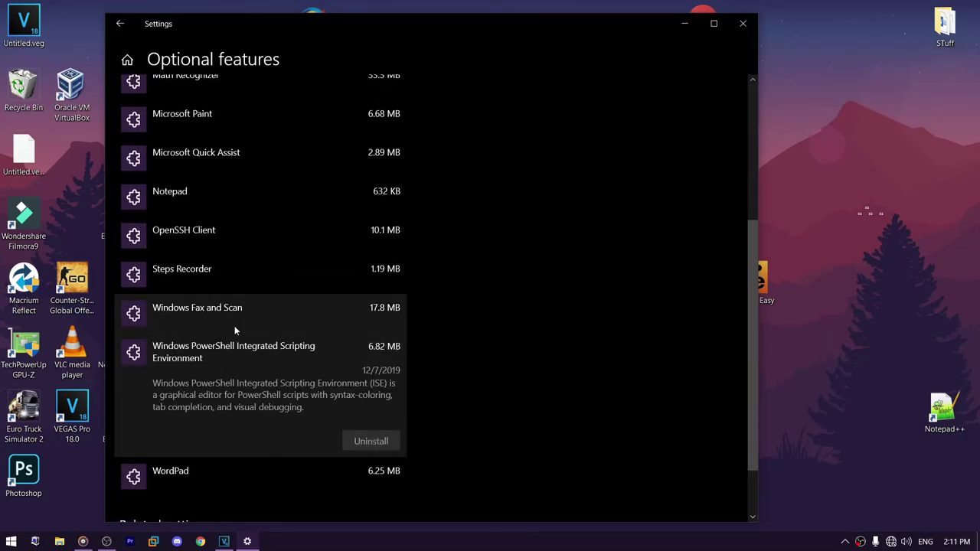
click(247, 310)
click(257, 292)
click(214, 366)
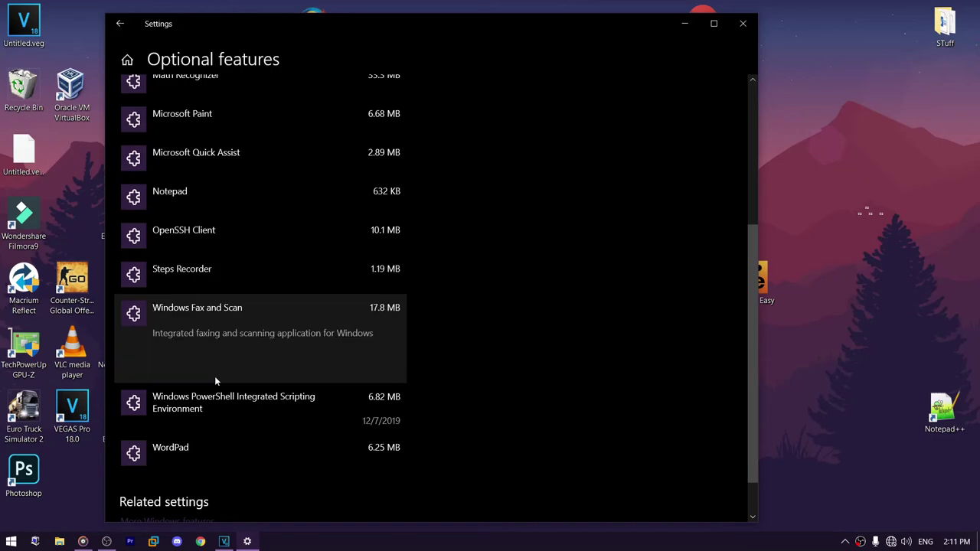
click(219, 391)
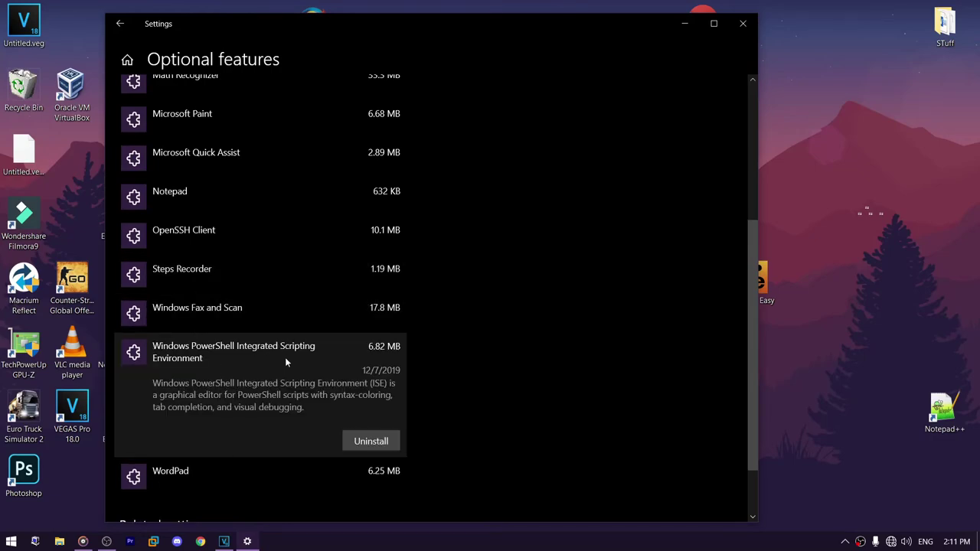
scroll(287, 363, down, 2)
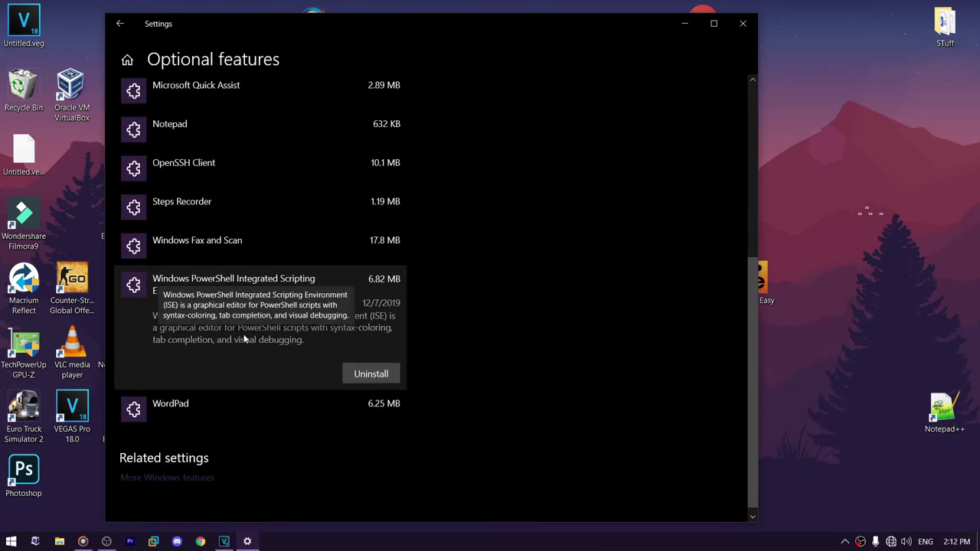
scroll(266, 337, up, 1)
scroll(198, 397, down, 2)
- Uninstall WordPad and Windows Fax and Scan
click(197, 396)
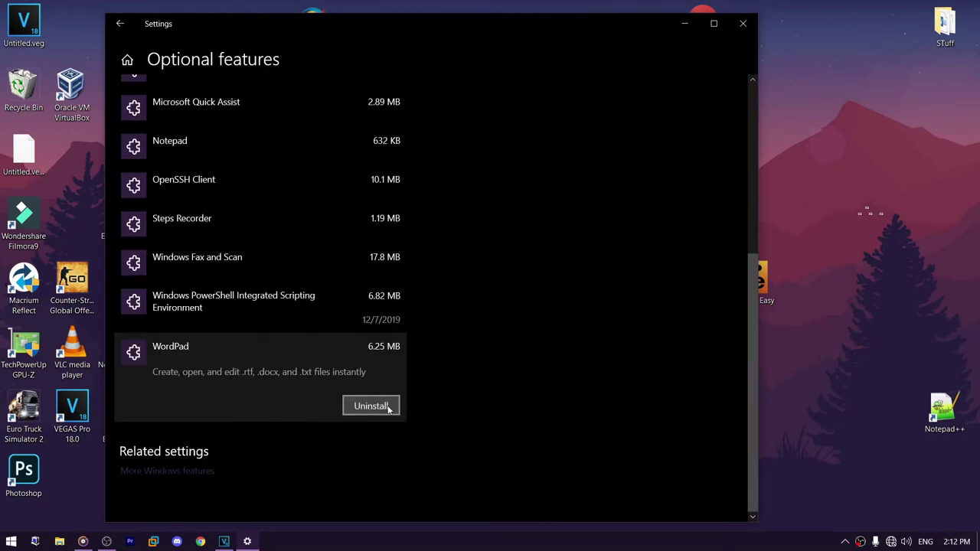
click(383, 405)
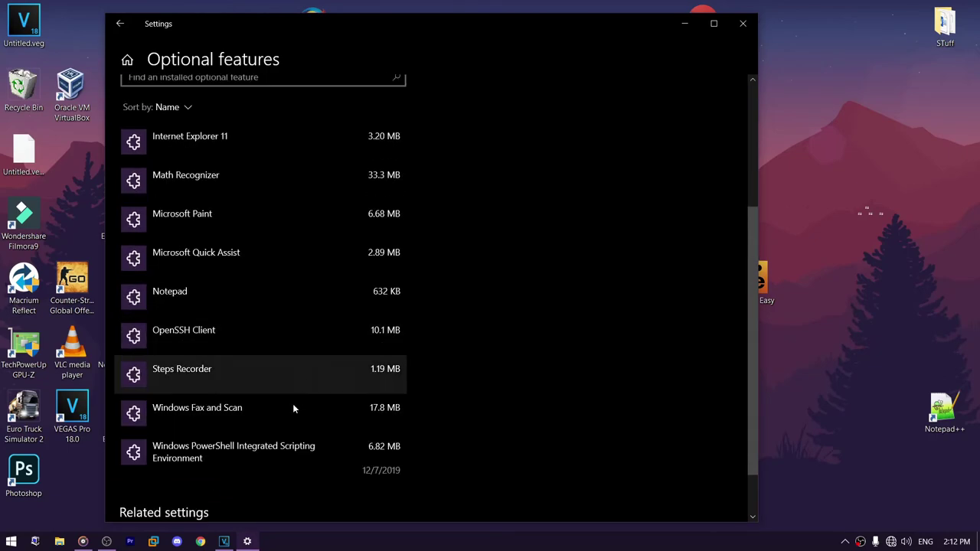
click(293, 417)
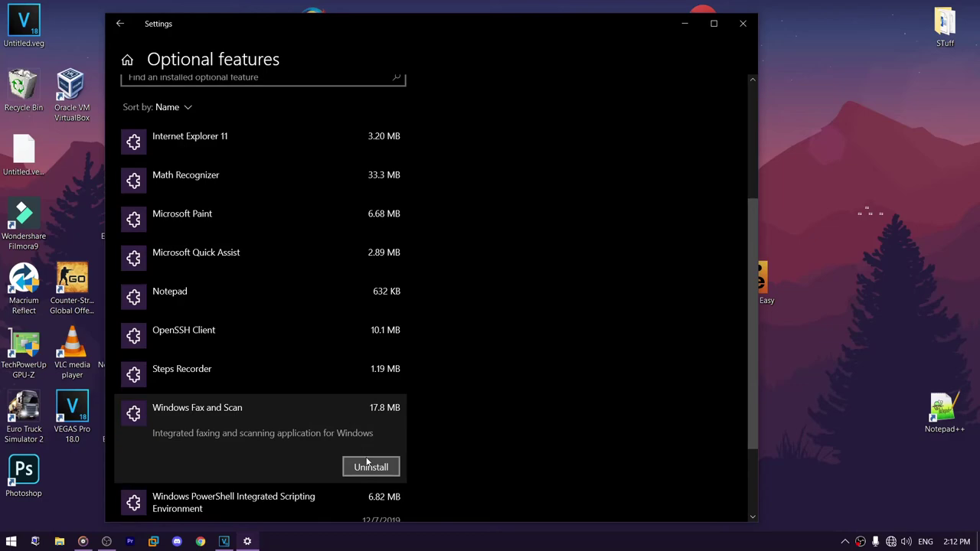
click(359, 467)
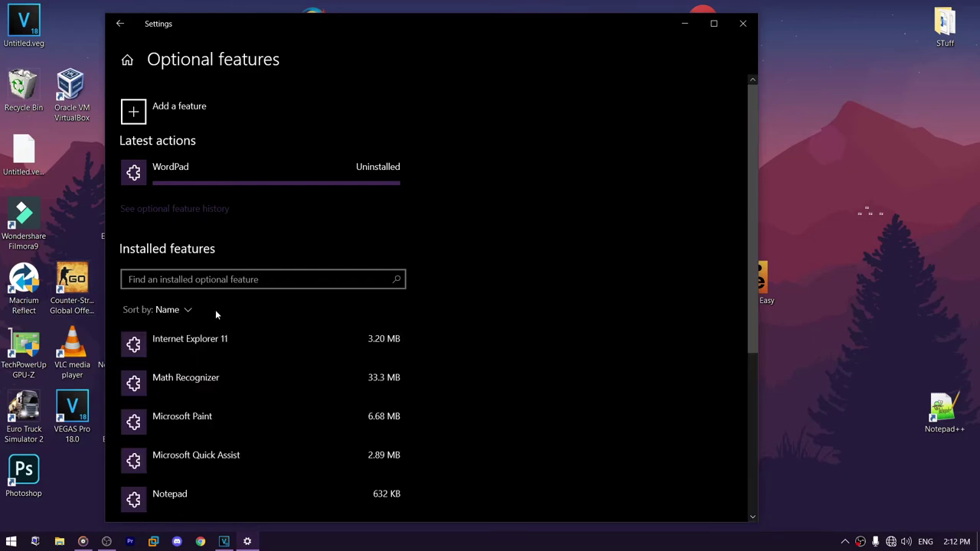
- Uninstall the Internet Explorer 11 optional feature
scroll(211, 353, down, 3)
scroll(217, 304, up, 3)
click(368, 276)
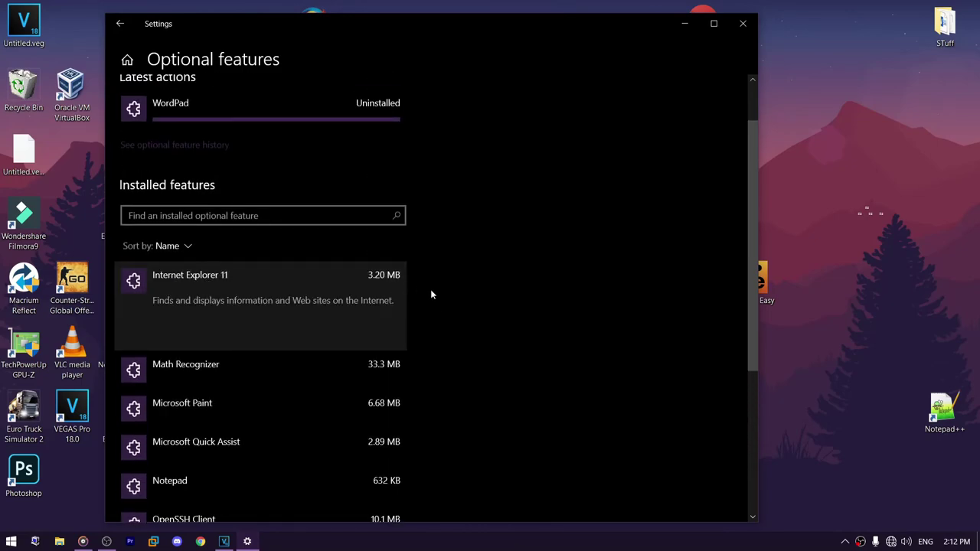
click(371, 334)
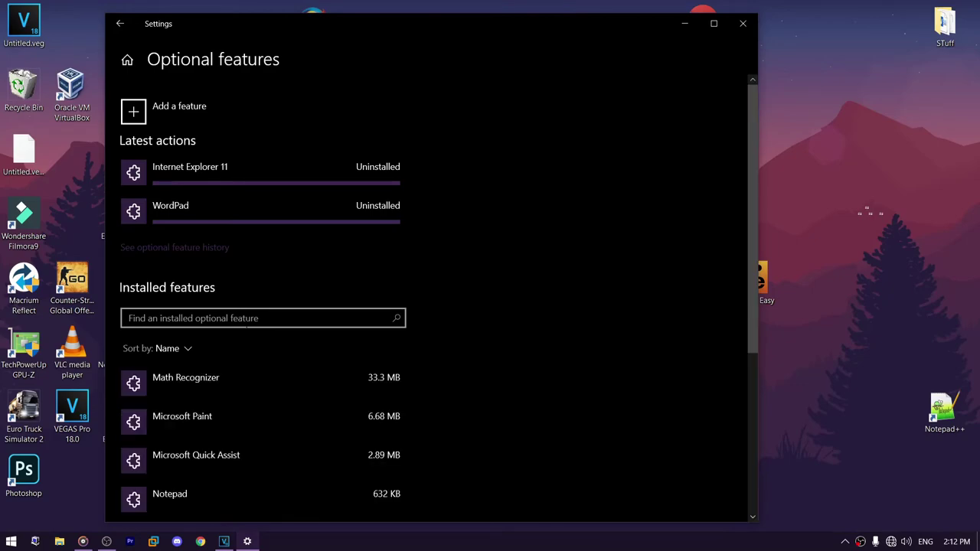
- Find Notepad in the feature list and uninstall it
scroll(247, 322, down, 3)
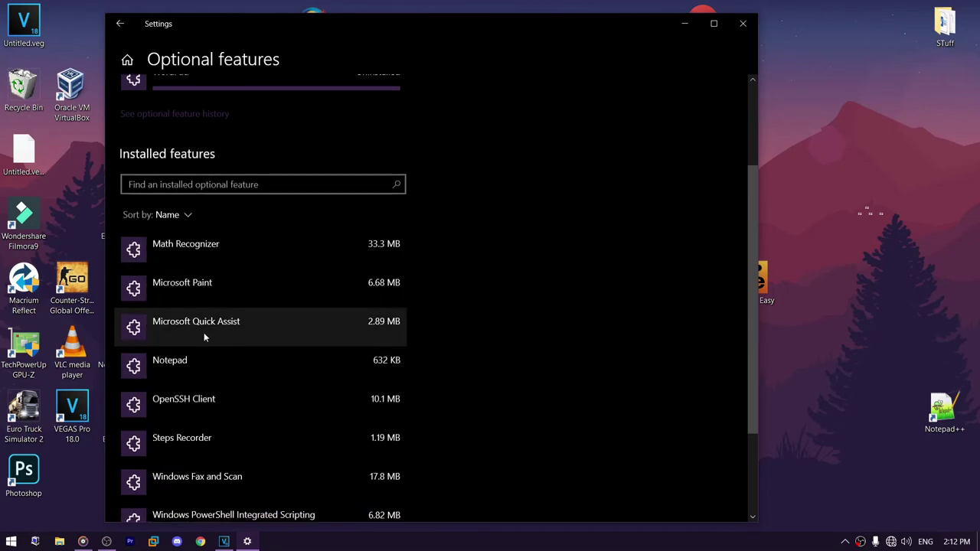
click(204, 332)
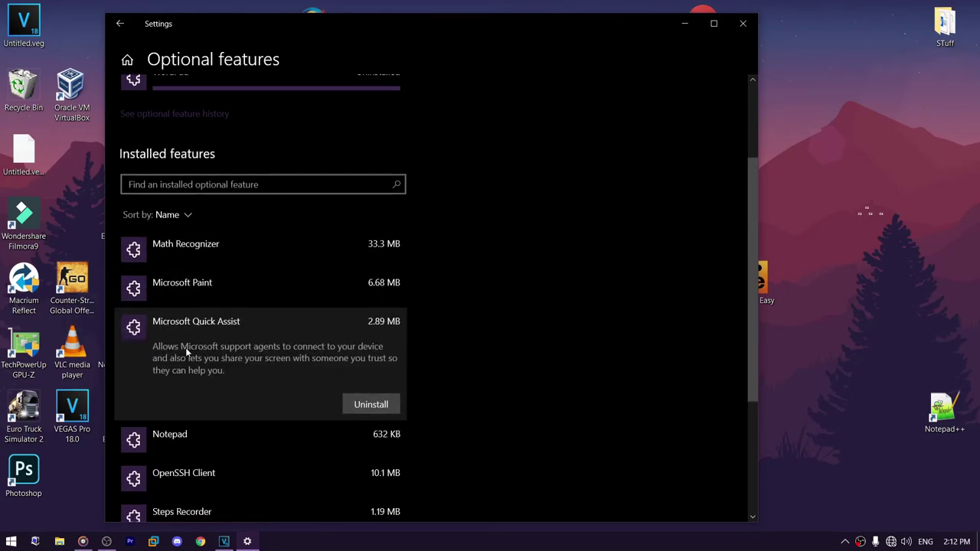
click(239, 448)
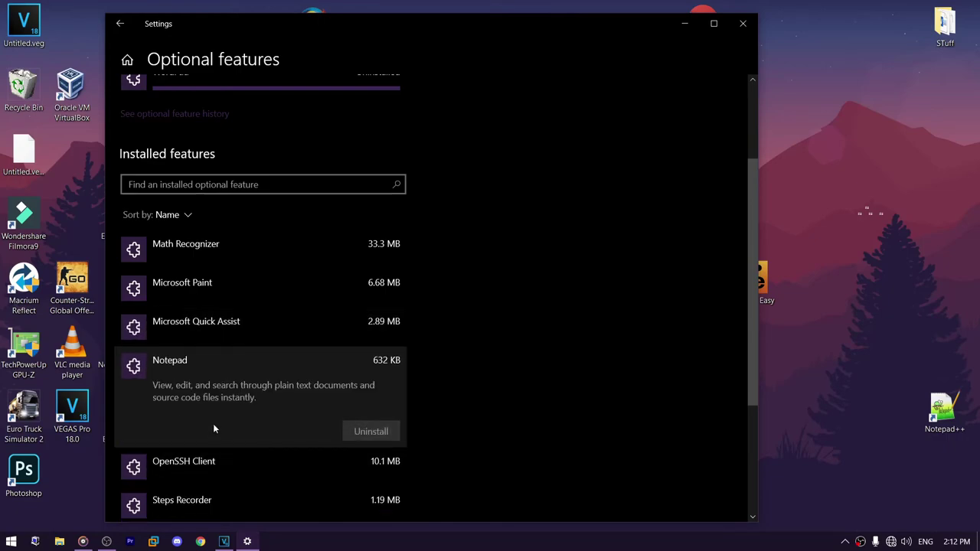
scroll(221, 417, down, 3)
click(371, 295)
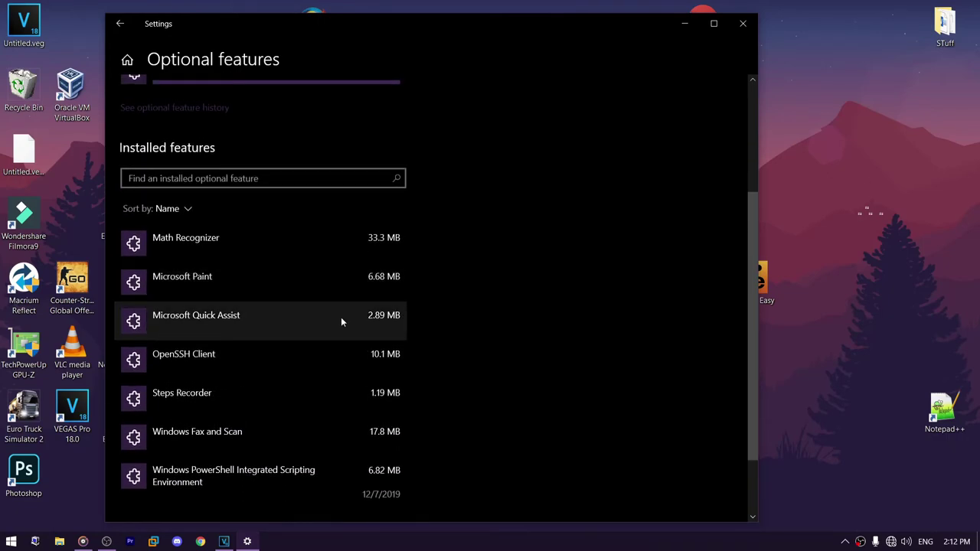
scroll(281, 366, up, 5)
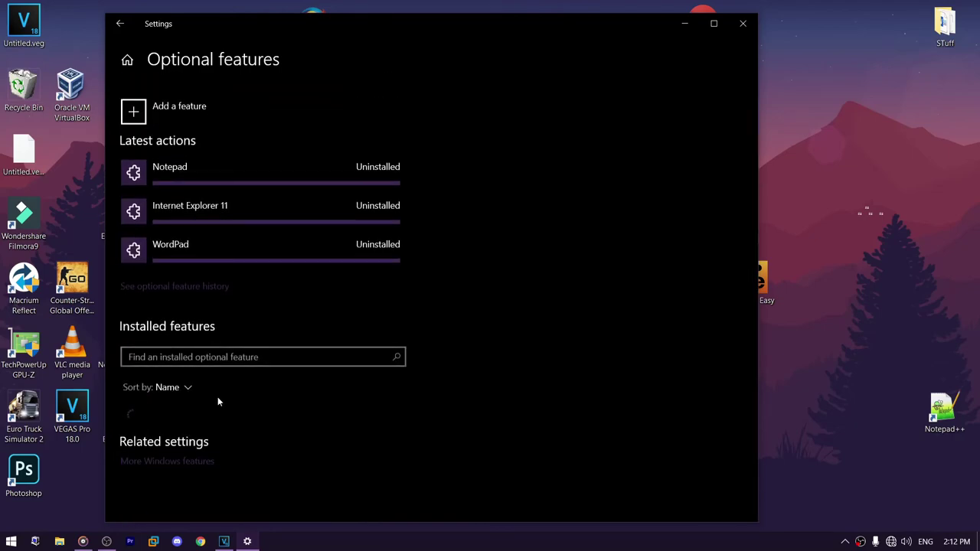
- Uninstall Windows Fax and Scan from the optional features list
scroll(176, 428, down, 2)
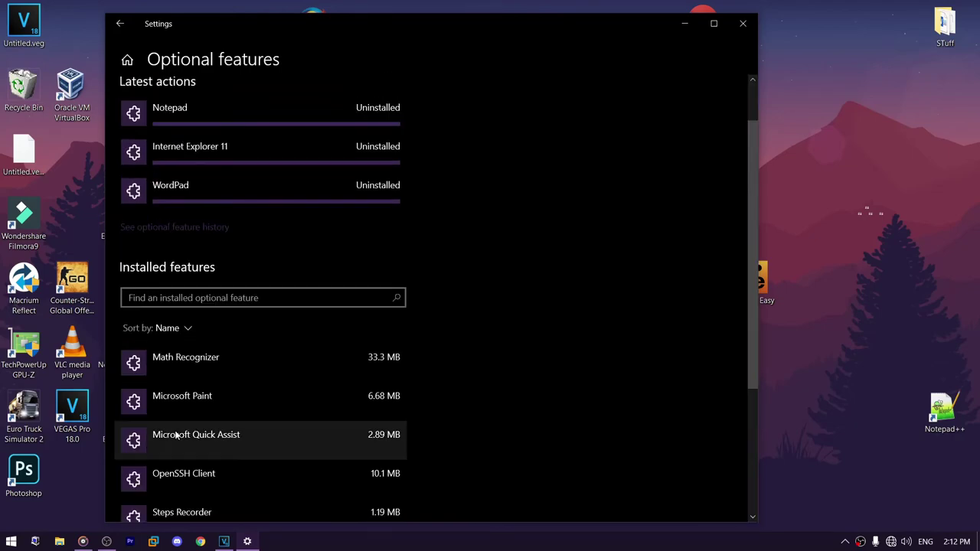
scroll(180, 425, down, 3)
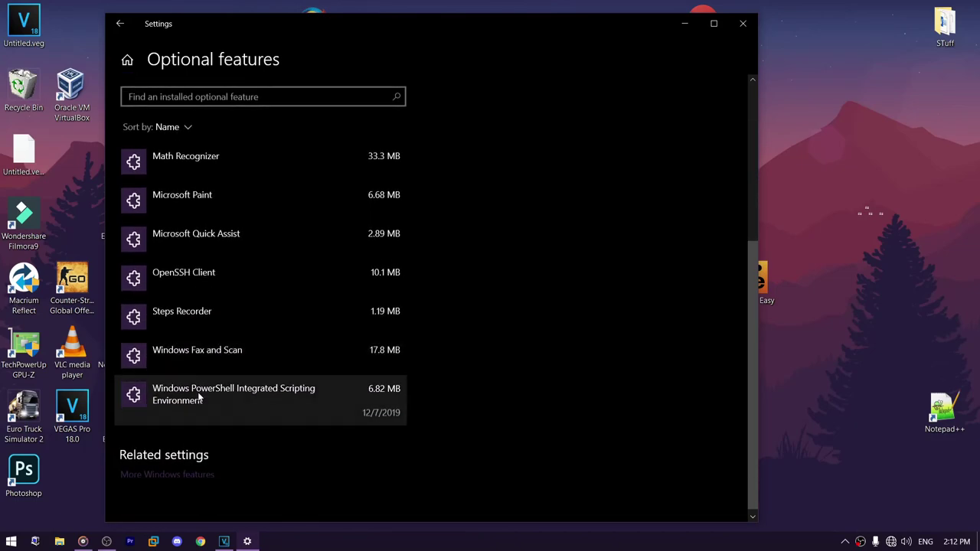
click(201, 395)
click(200, 367)
click(369, 411)
- Uninstall Microsoft Quick Assist and OpenSSH Client
click(248, 392)
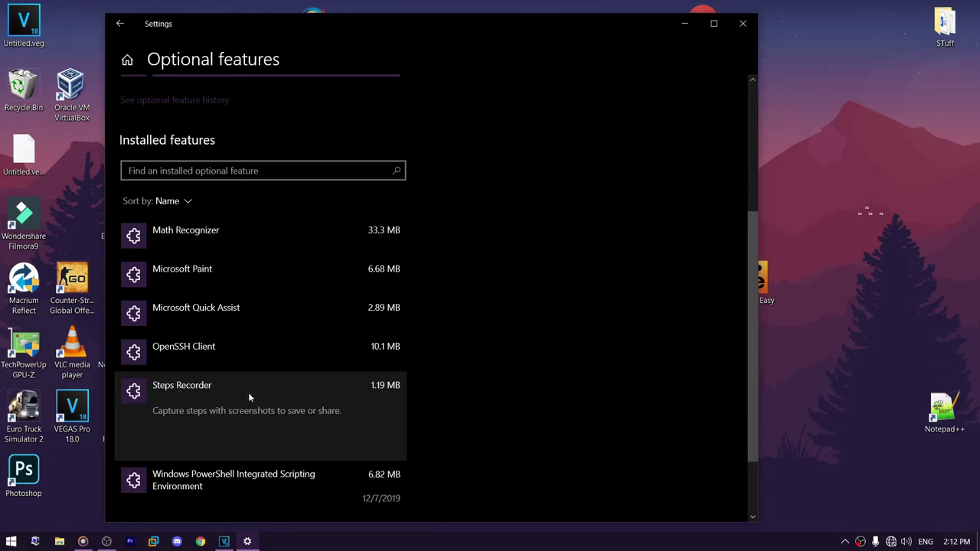
click(360, 441)
scroll(323, 431, down, 3)
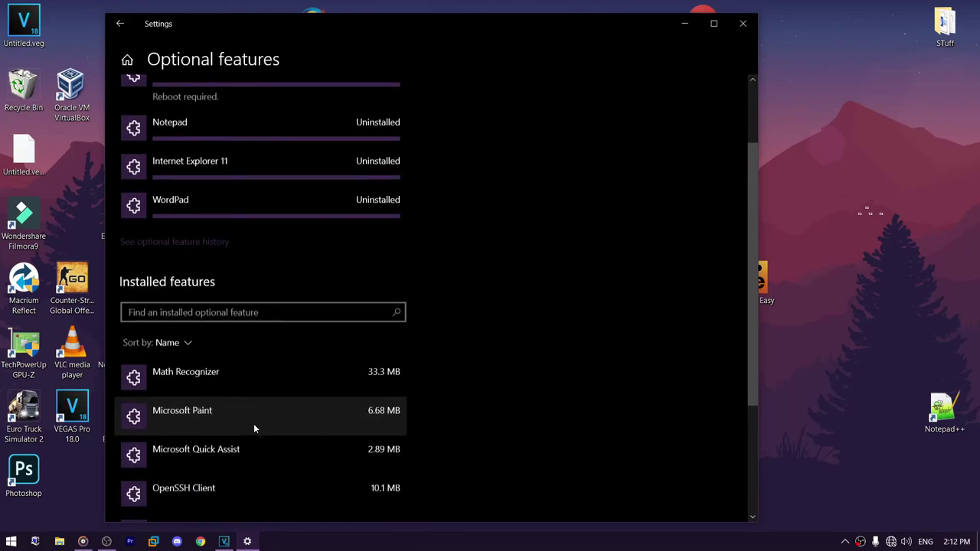
click(207, 345)
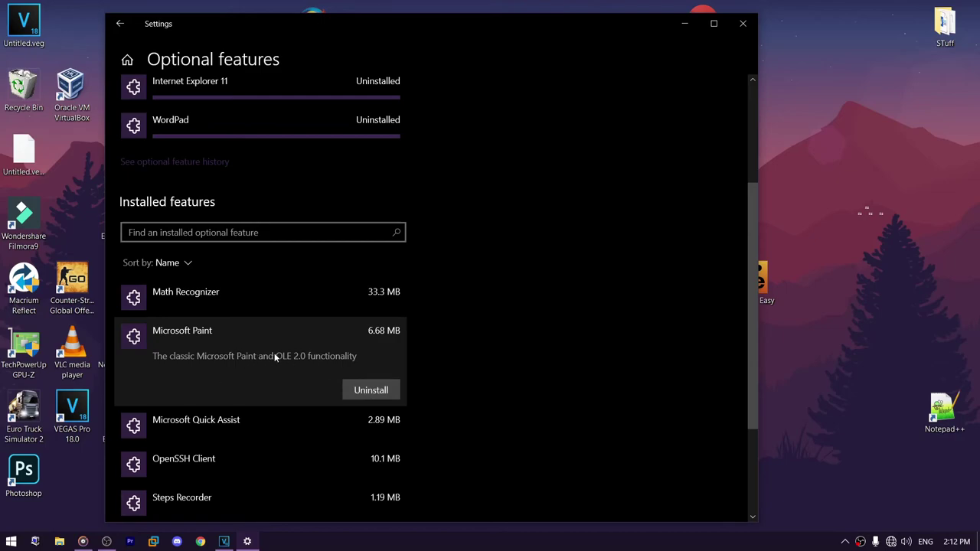
click(213, 435)
scroll(222, 421, down, 2)
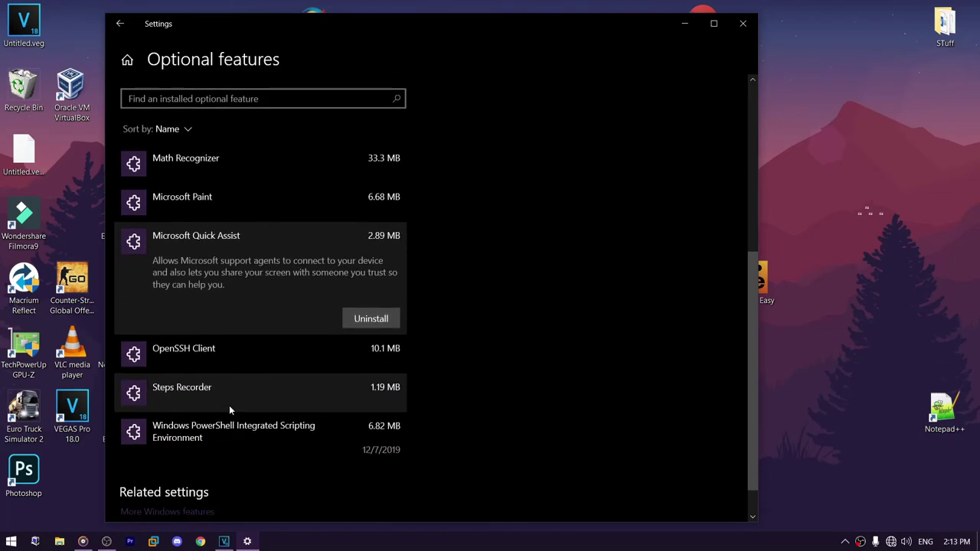
click(371, 319)
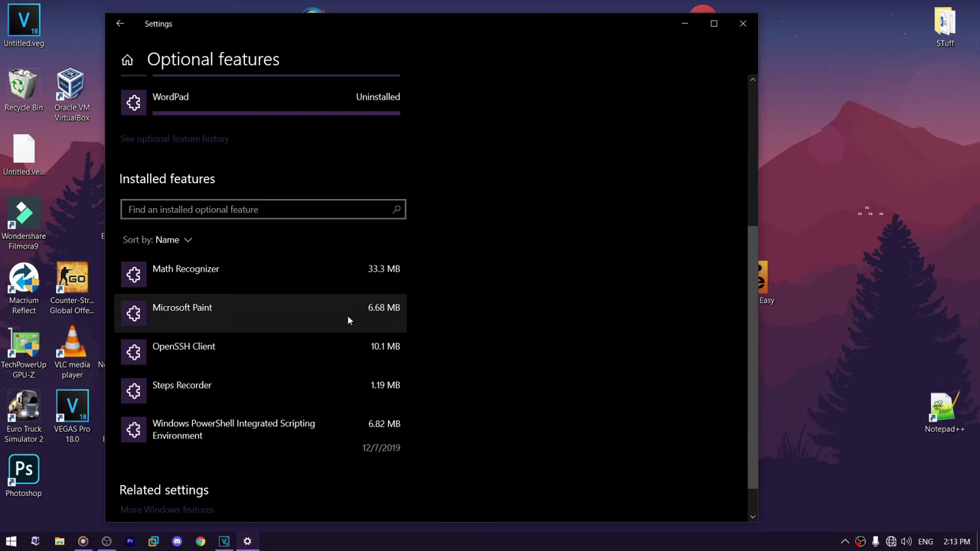
click(216, 347)
click(371, 418)
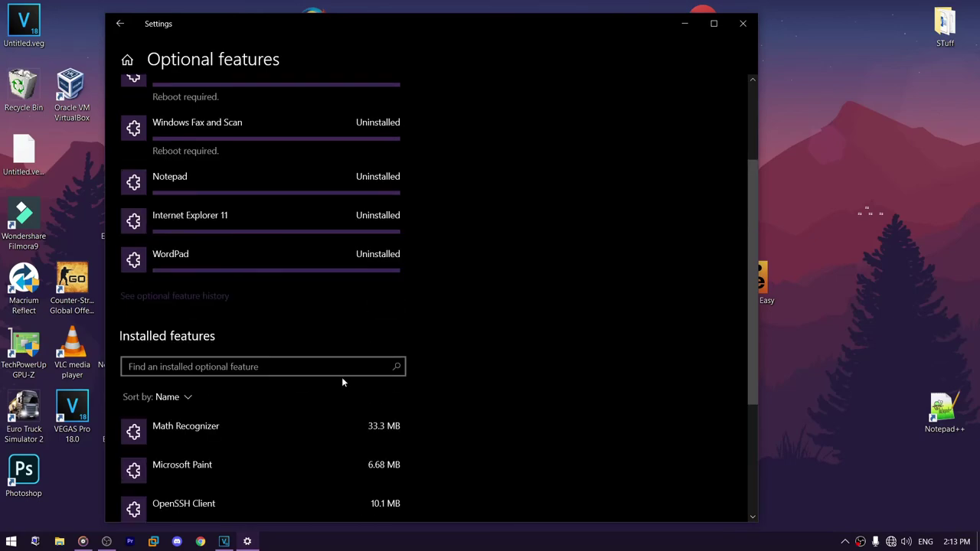
- Uninstall Windows PowerShell Integrated Scripting Environment
scroll(284, 382, down, 4)
scroll(291, 331, up, 6)
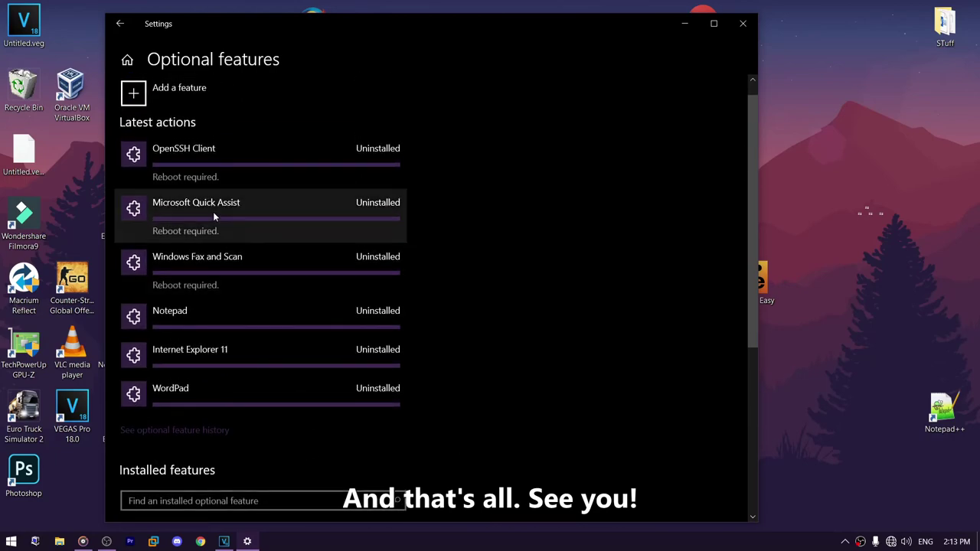
scroll(209, 262, down, 3)
scroll(222, 258, up, 3)
scroll(220, 251, down, 5)
click(230, 394)
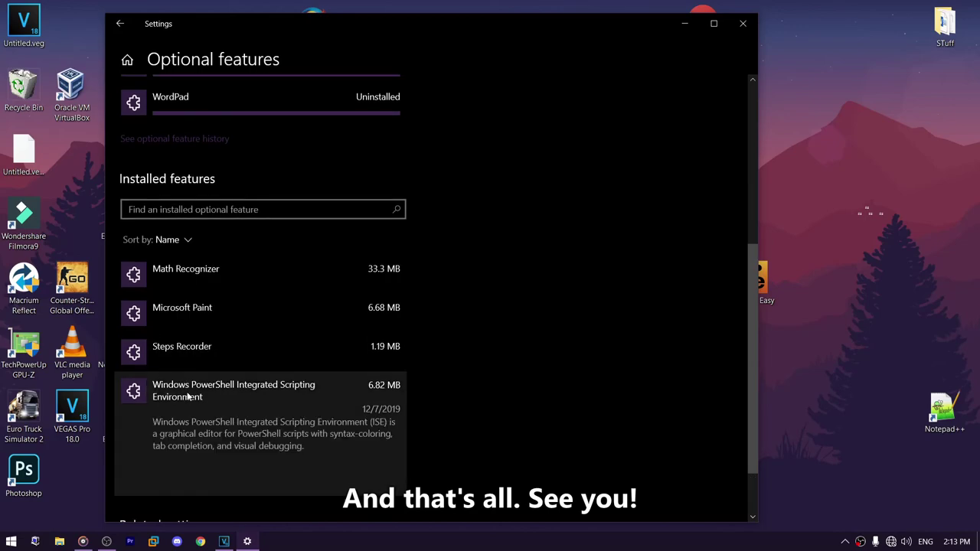
click(370, 483)
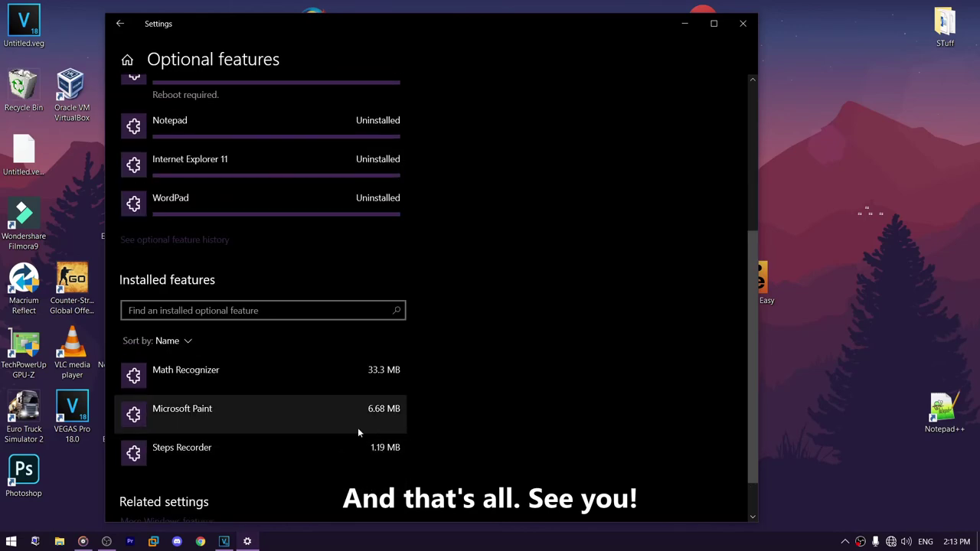